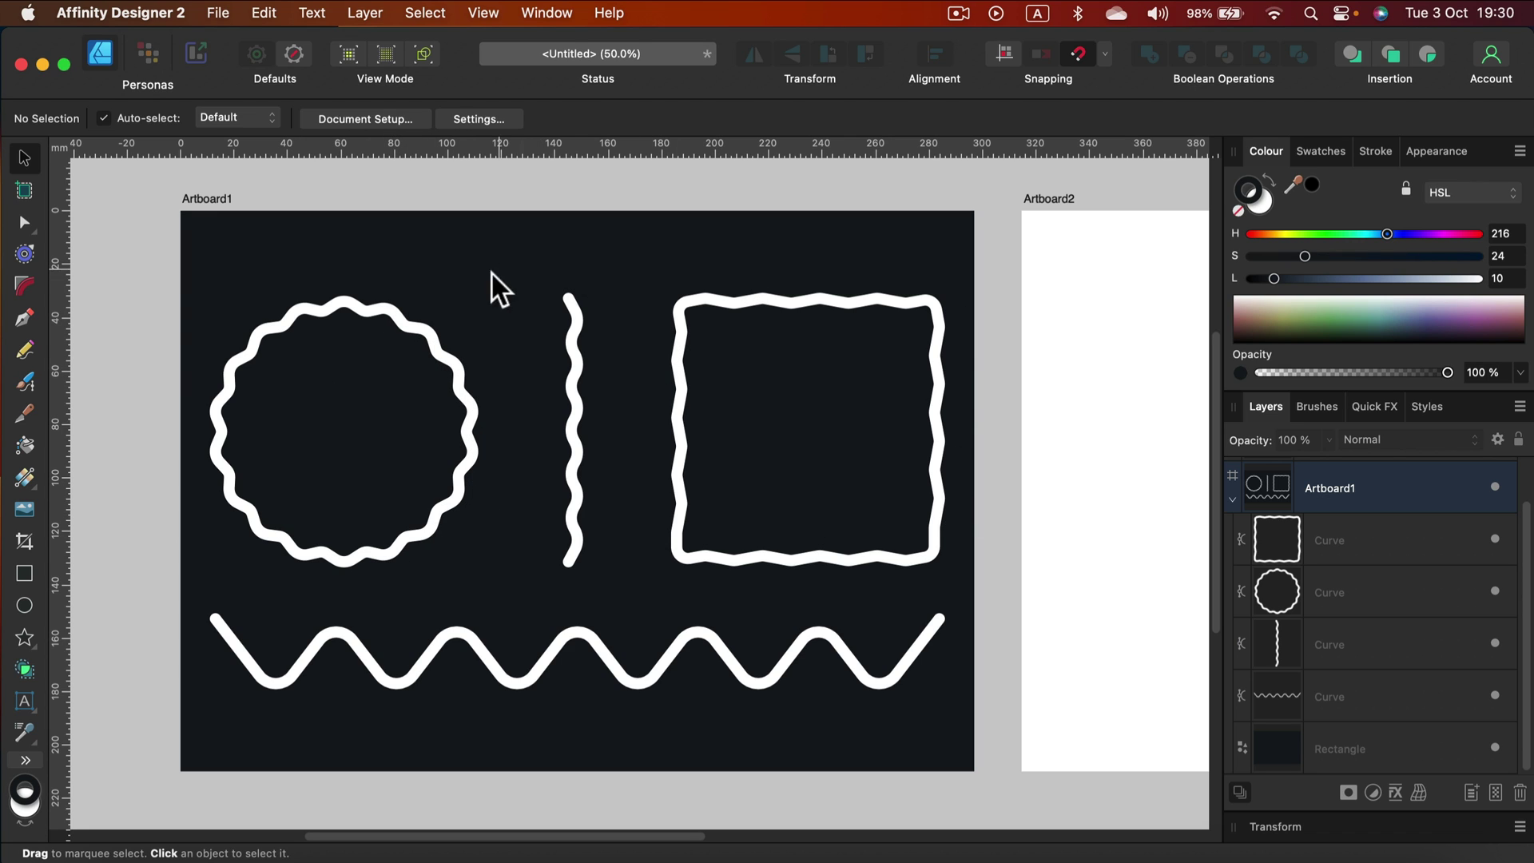
Draw a straight horizontal line across Artboard2 with the Pen Tool and centre it.
key("space")
scroll(1052, 335, "right", 10)
left_click_drag(999, 346, 609, 370)
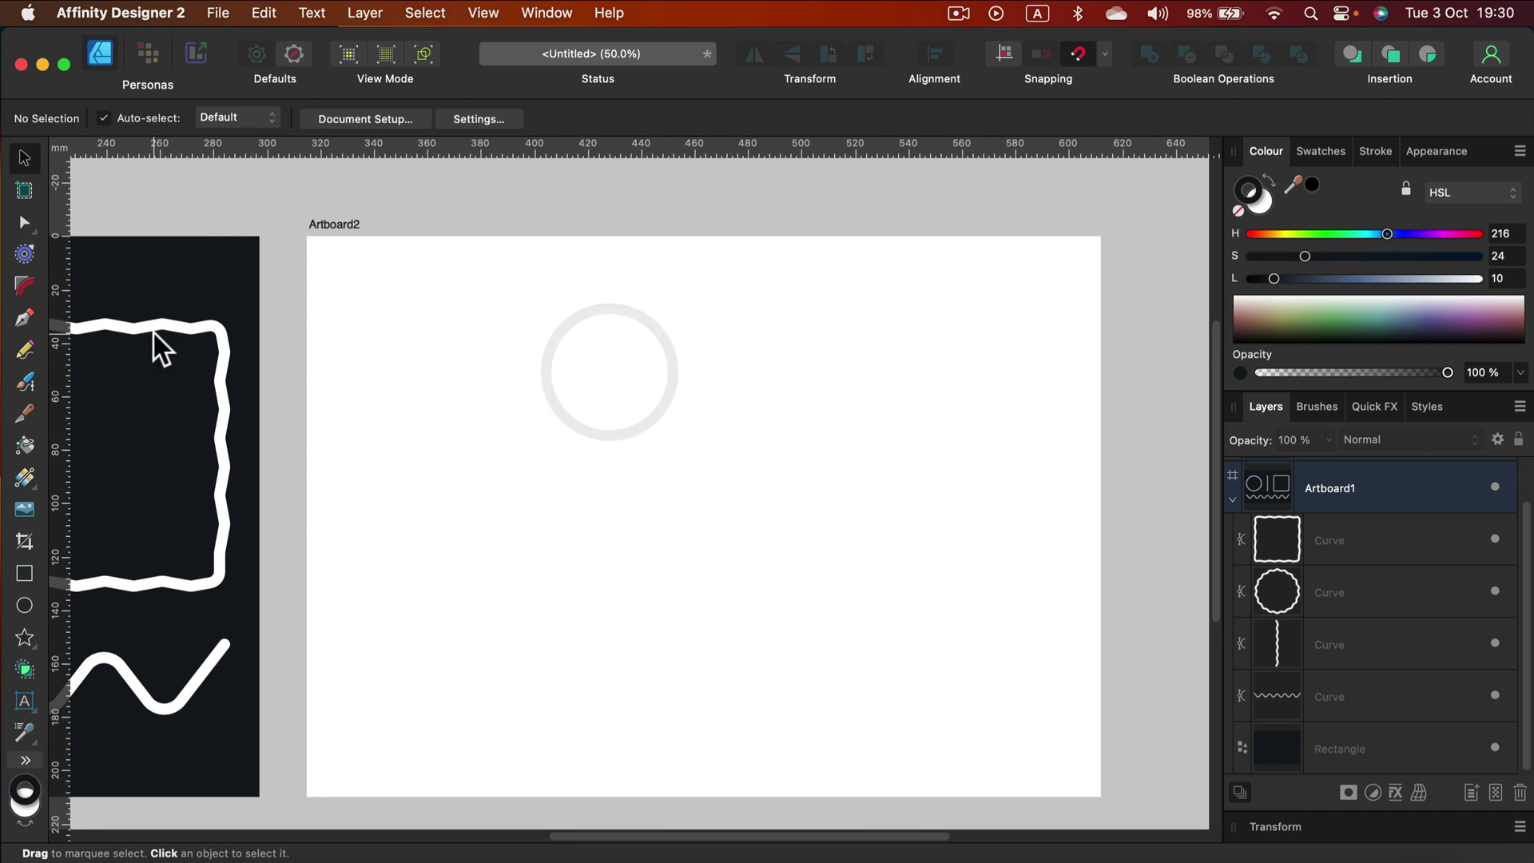
left_click(25, 318)
left_click(402, 327)
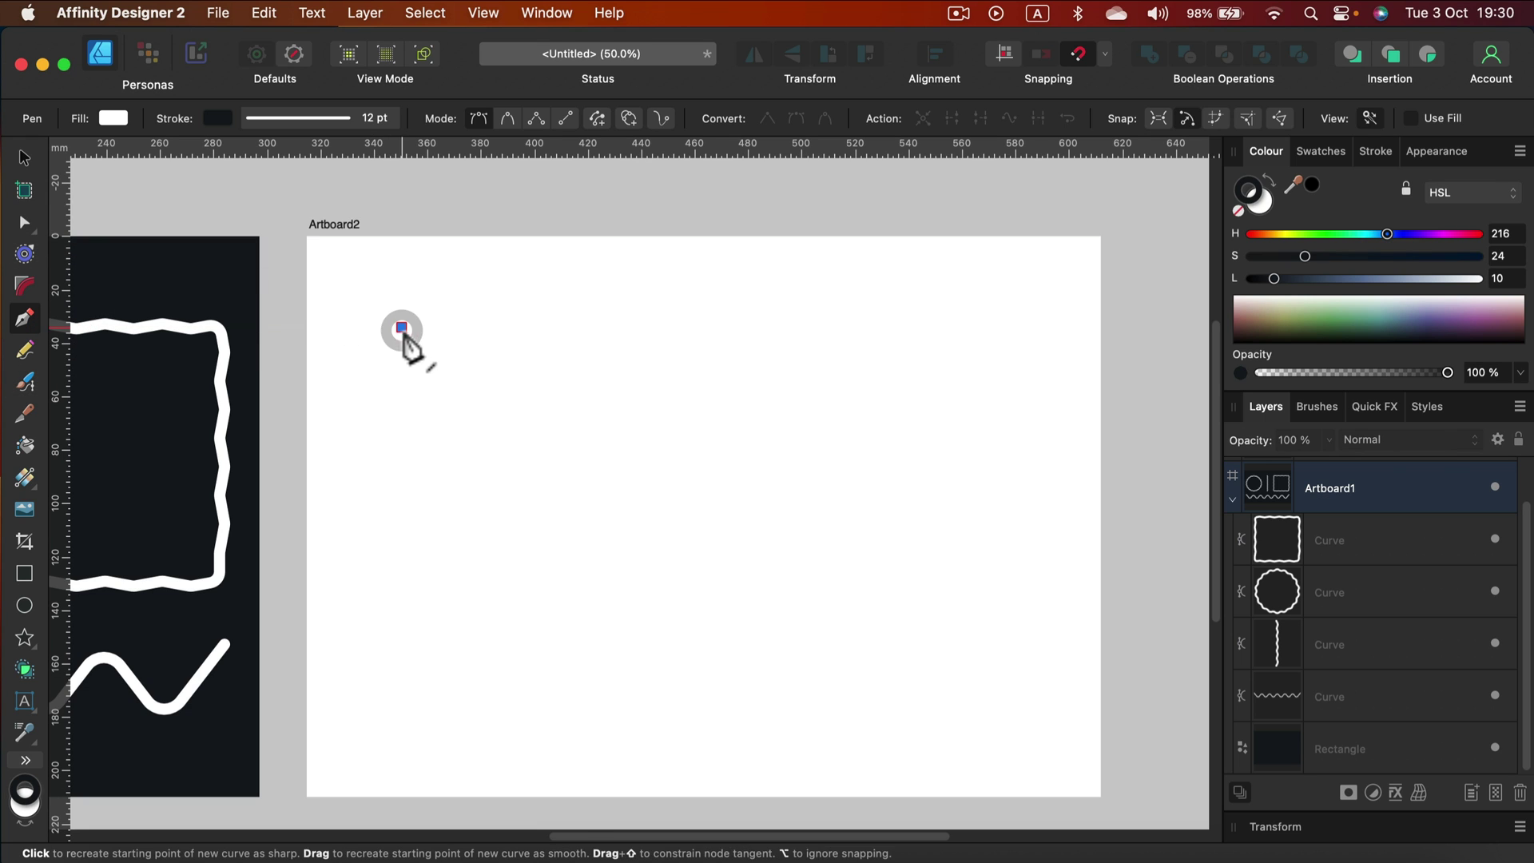
key("shift")
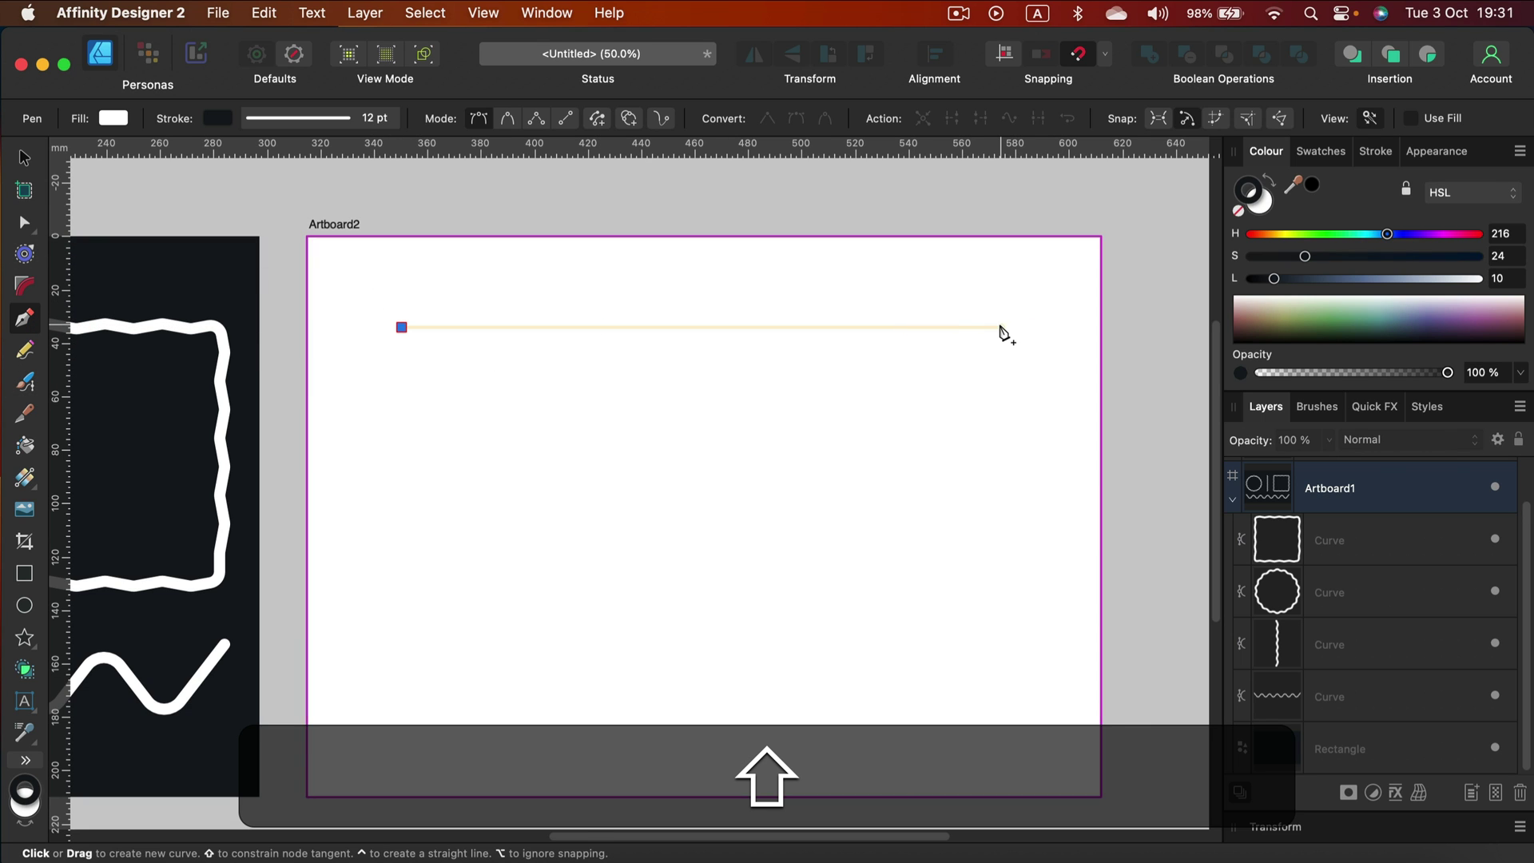
left_click(1001, 327)
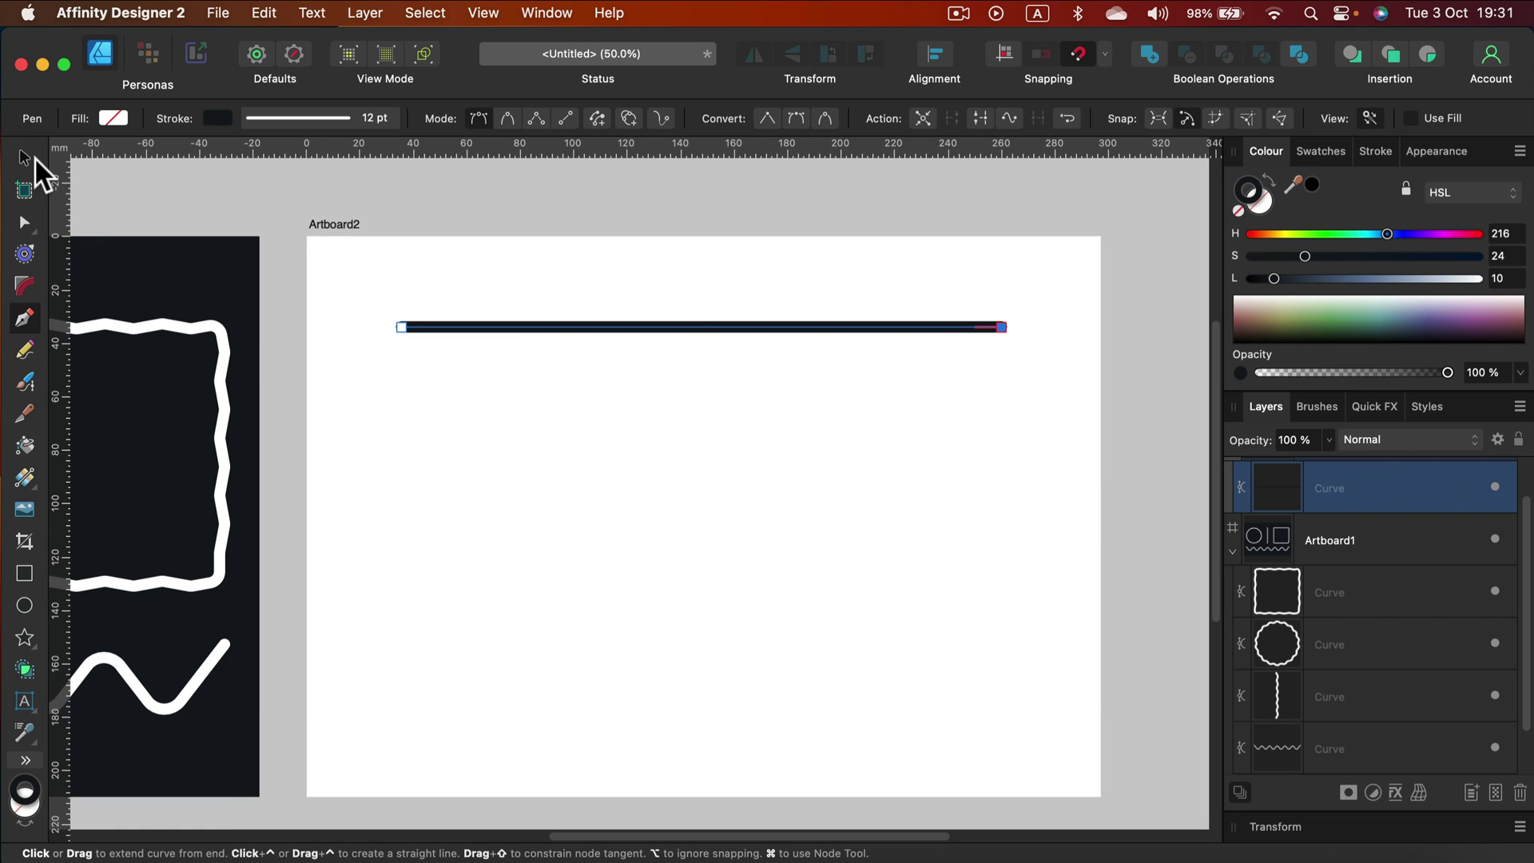
left_click(23, 156)
mouse_move(890, 325)
left_mouse_down()
mouse_move(875, 324)
mouse_move(903, 324)
left_mouse_up()
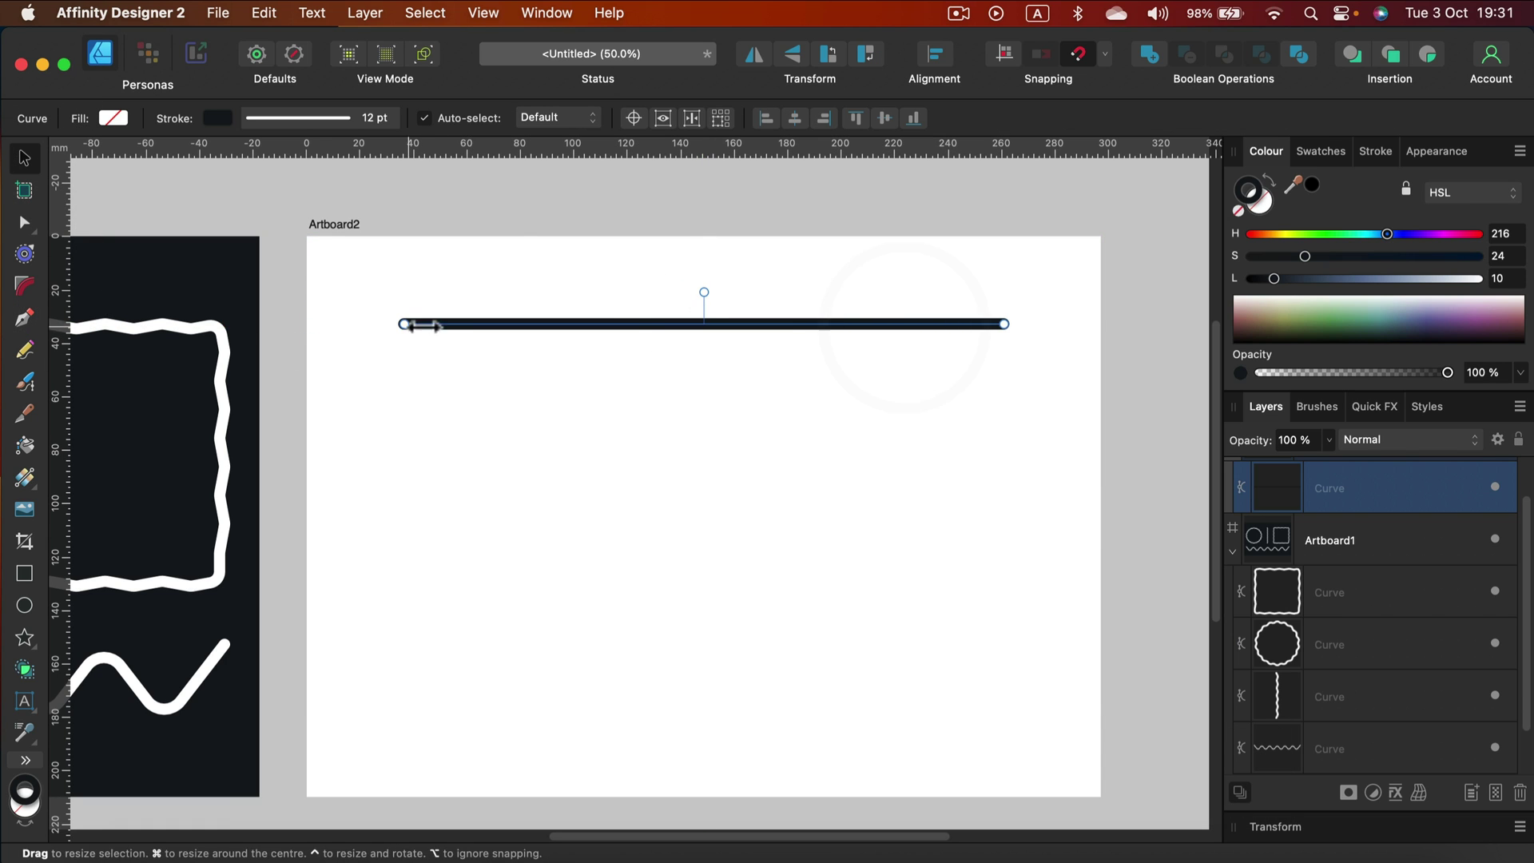
left_click(600, 299)
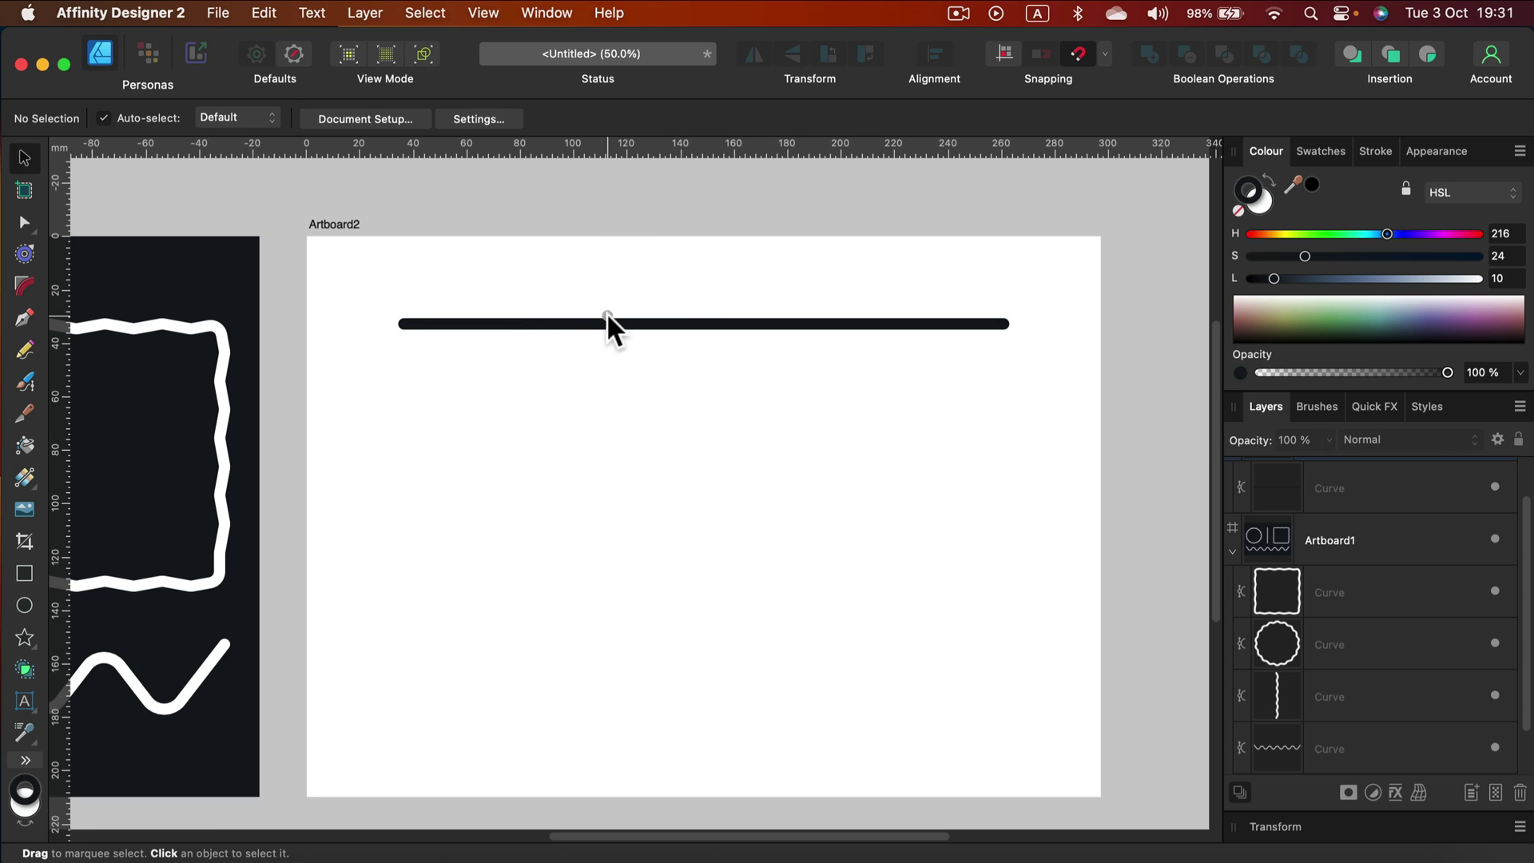
left_click(610, 322)
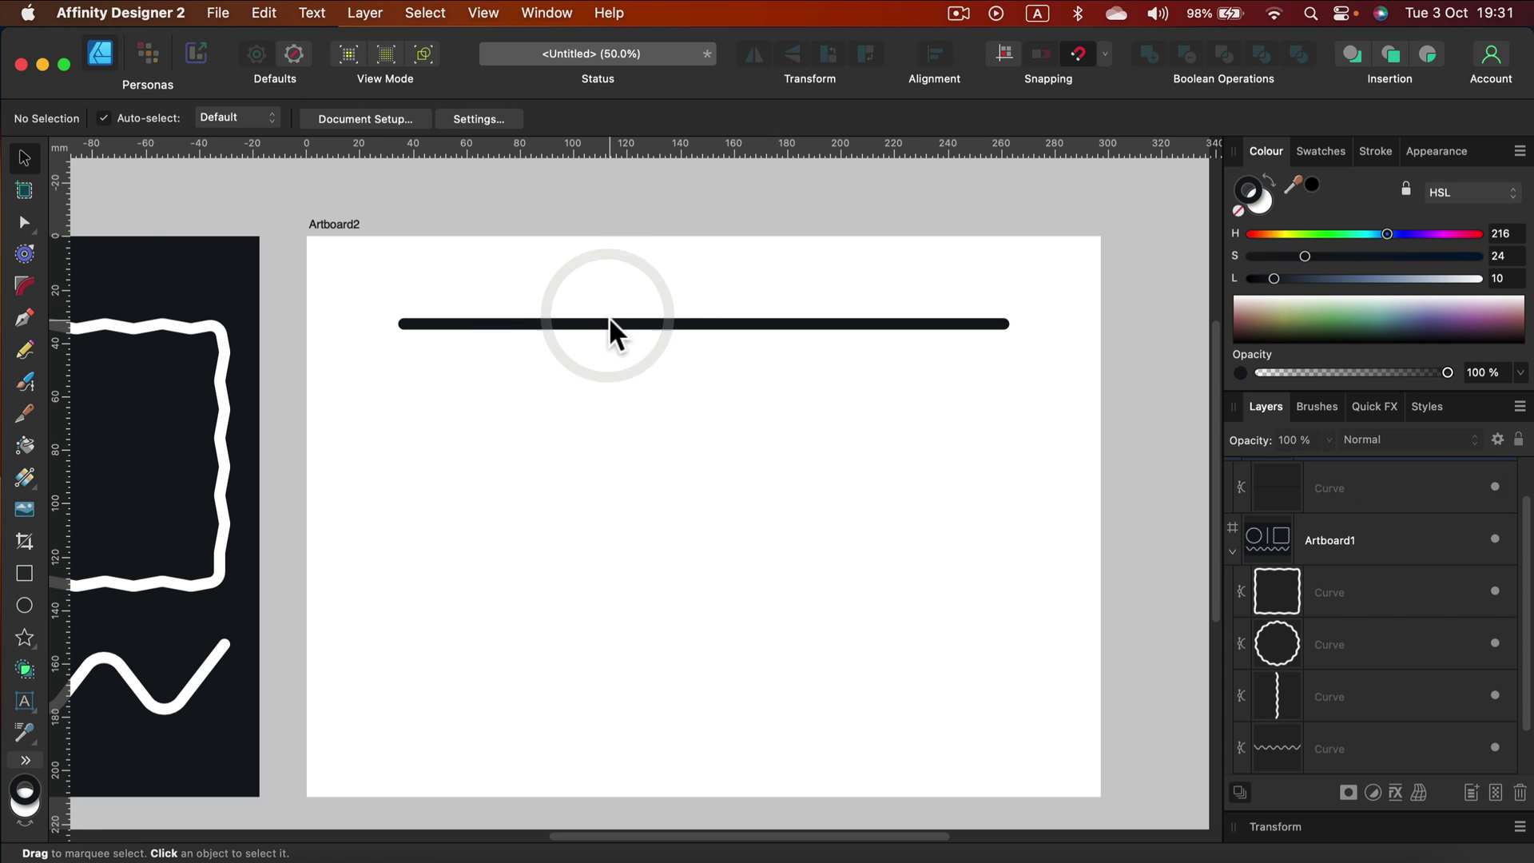
Add thirteen extra nodes along the line with the Node Tool.
left_click(31, 221)
left_click(432, 324)
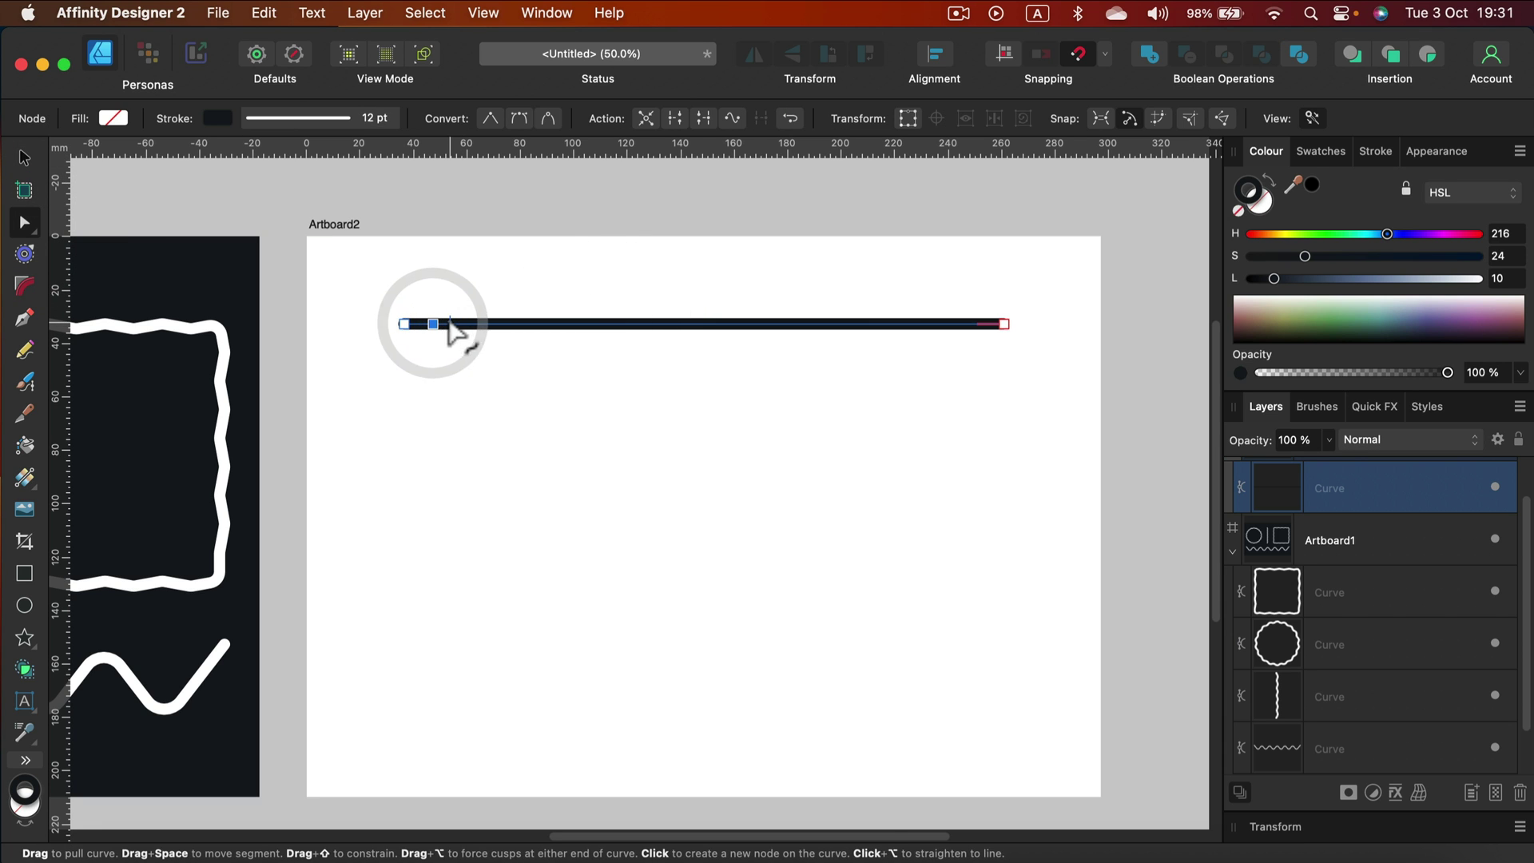
left_click(450, 324)
left_click(510, 324)
left_click(491, 324)
left_click(568, 324)
left_click(605, 323)
left_click(653, 324)
left_click(718, 323)
left_click(791, 323)
left_click(857, 324)
left_click(935, 324)
left_click(817, 323)
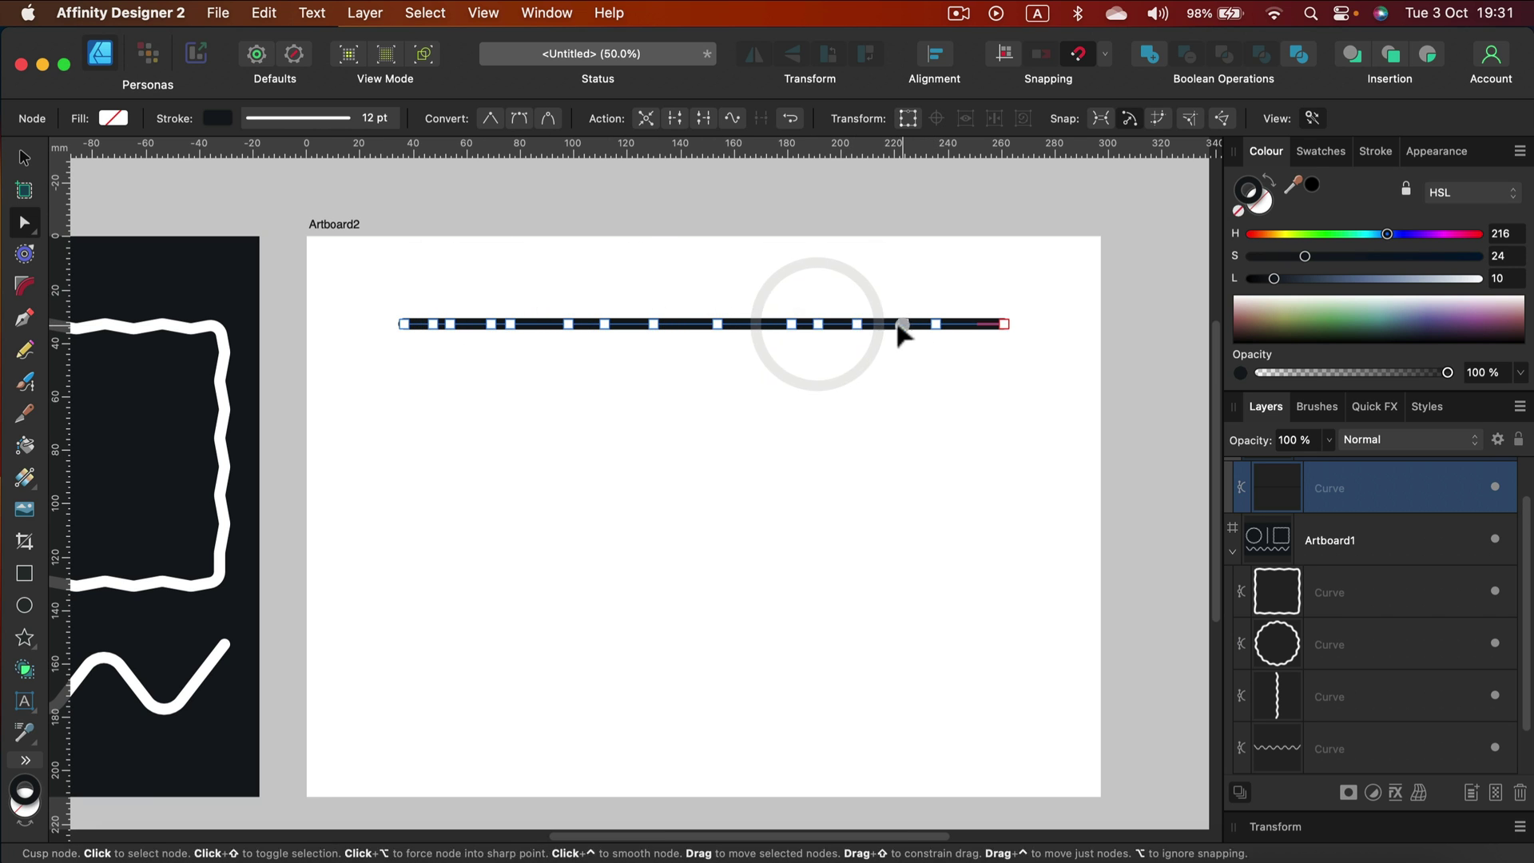
left_click(903, 323)
Space all of the line's nodes evenly with Space Horizontally.
left_click_drag(367, 277, 1042, 357)
left_click(935, 55)
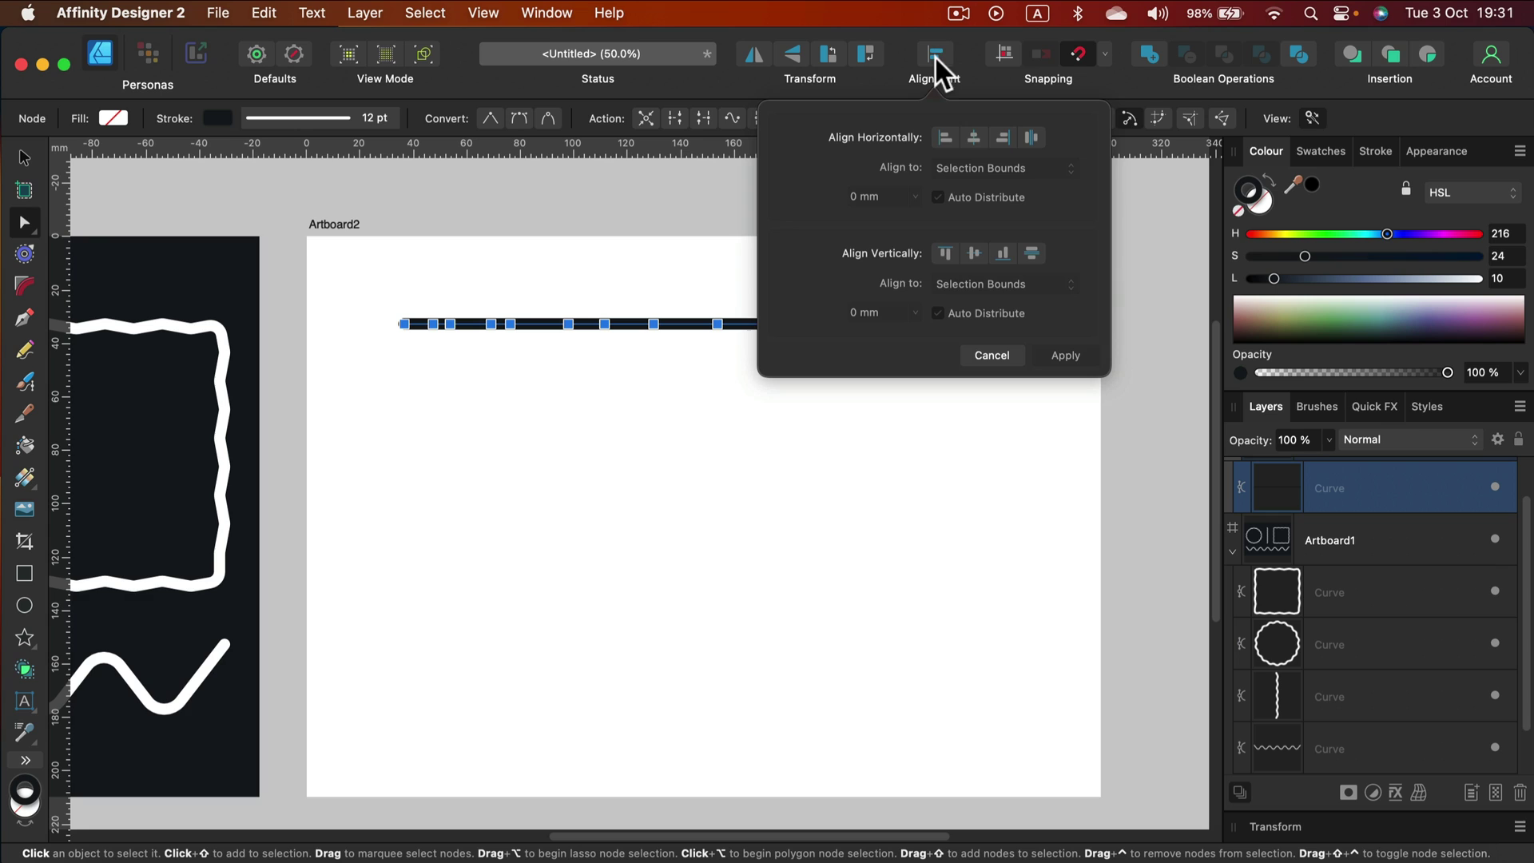
left_click(1031, 137)
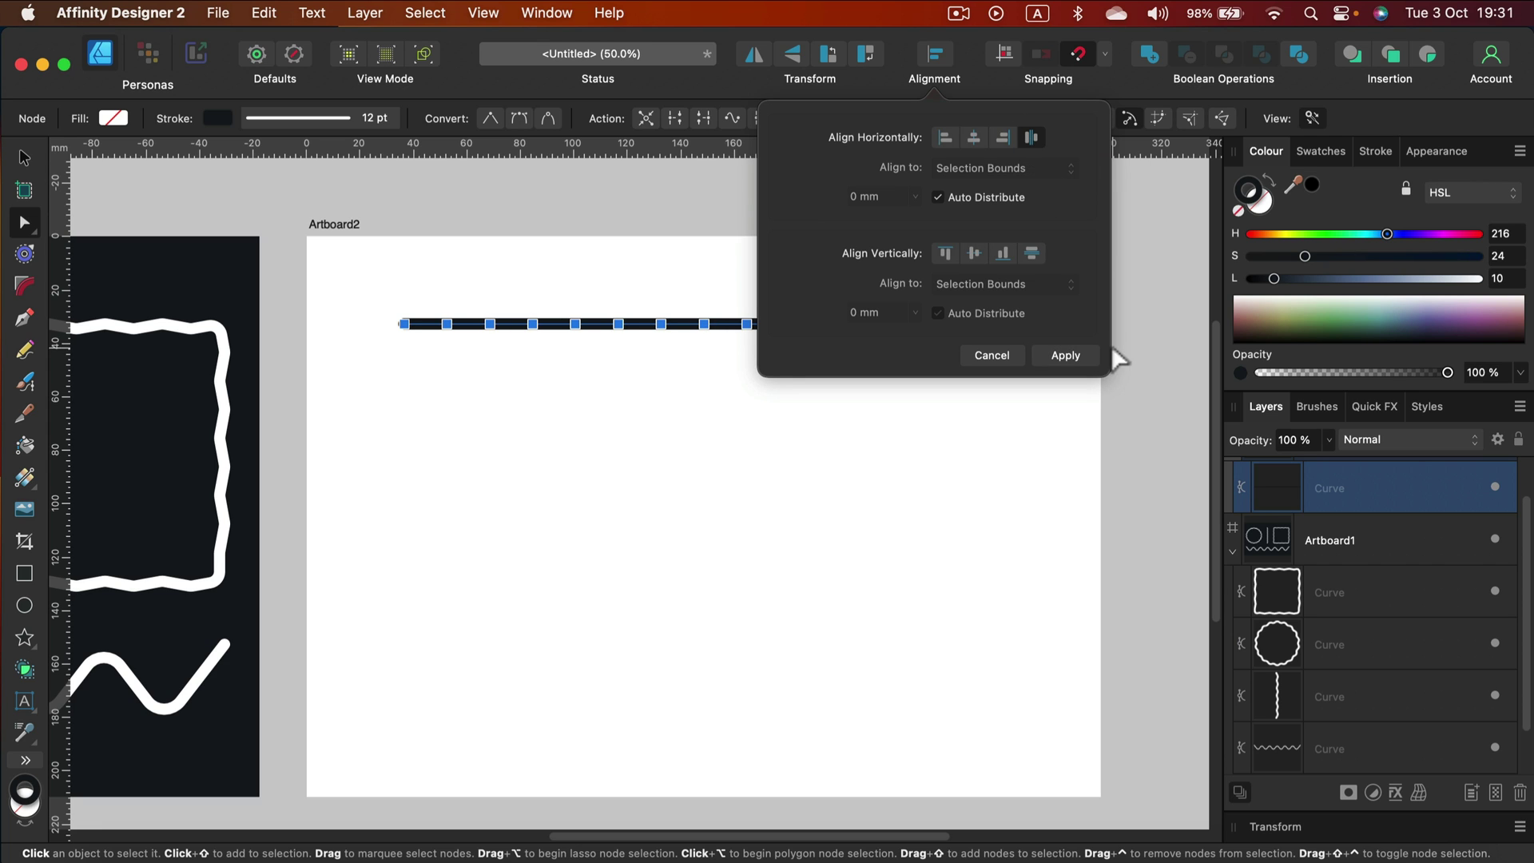
left_click(1076, 354)
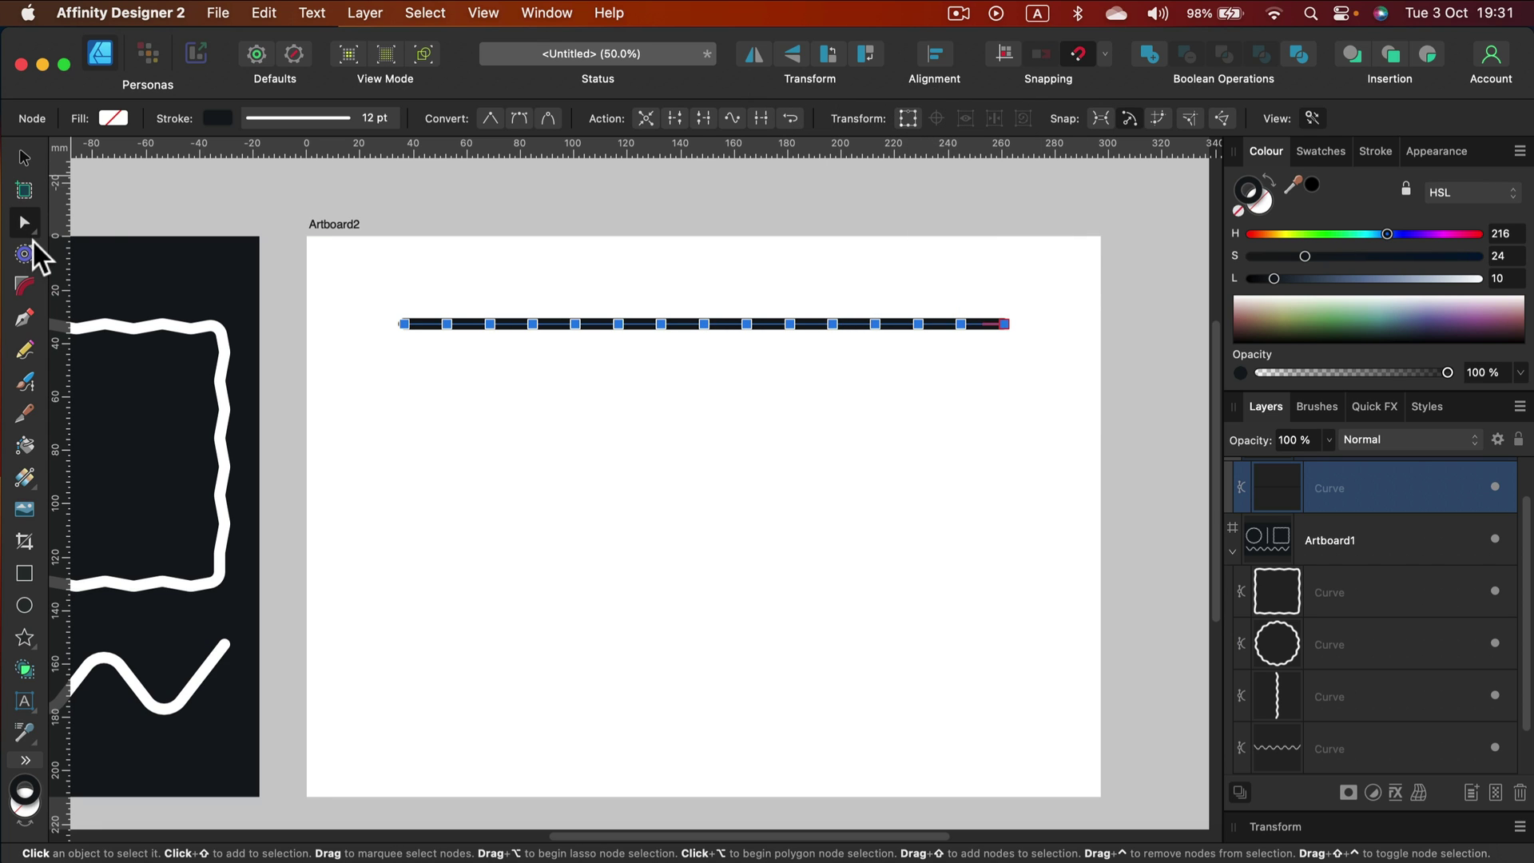
Select every other node, from the left end node through the right end node.
left_click(376, 290)
left_click(408, 323)
left_click(407, 325)
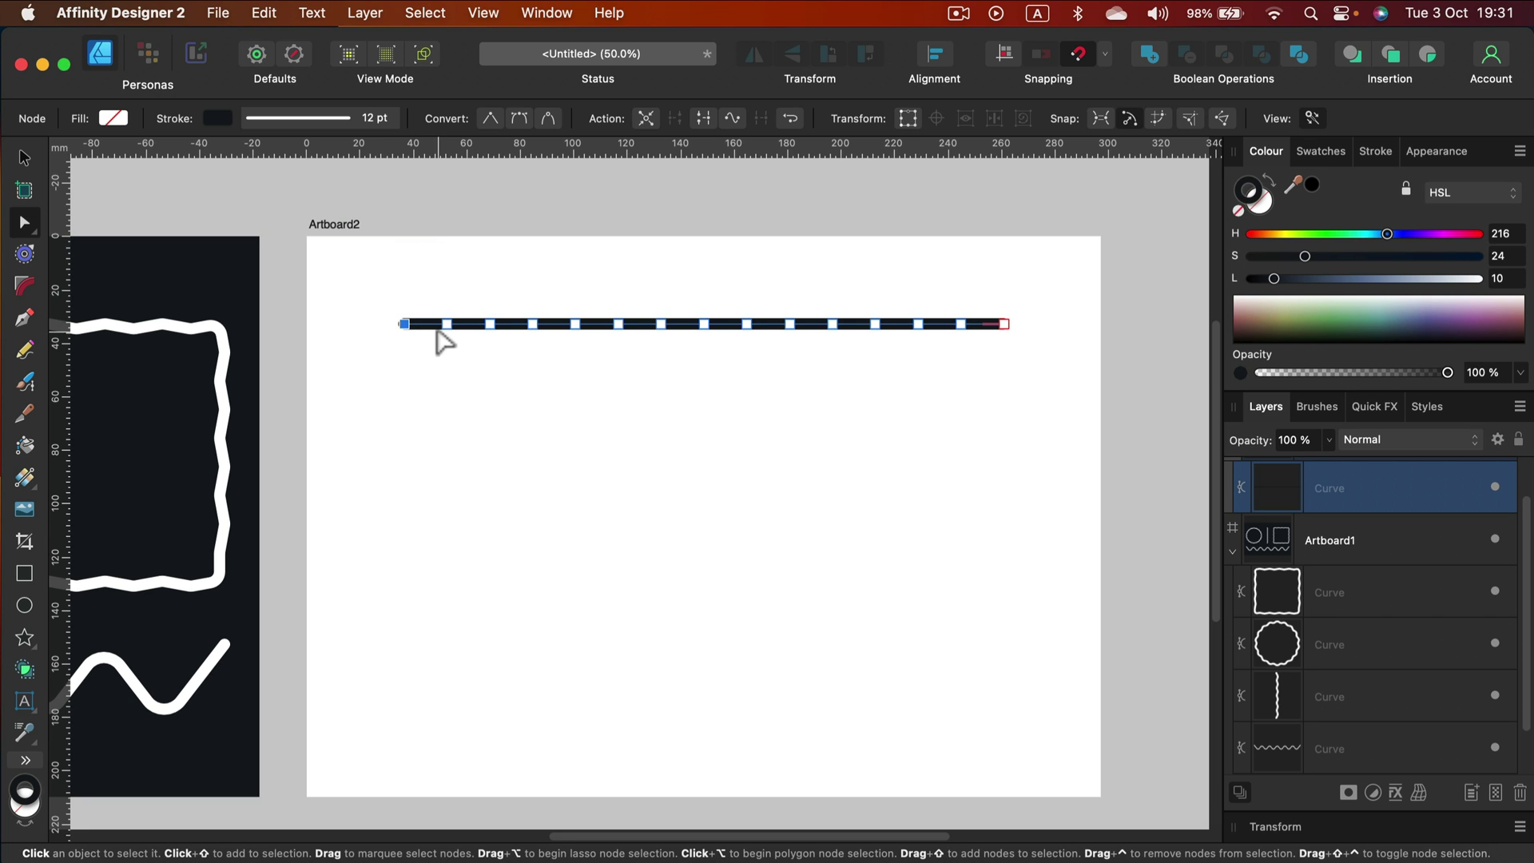
key("shift")
left_click(490, 324, "shift")
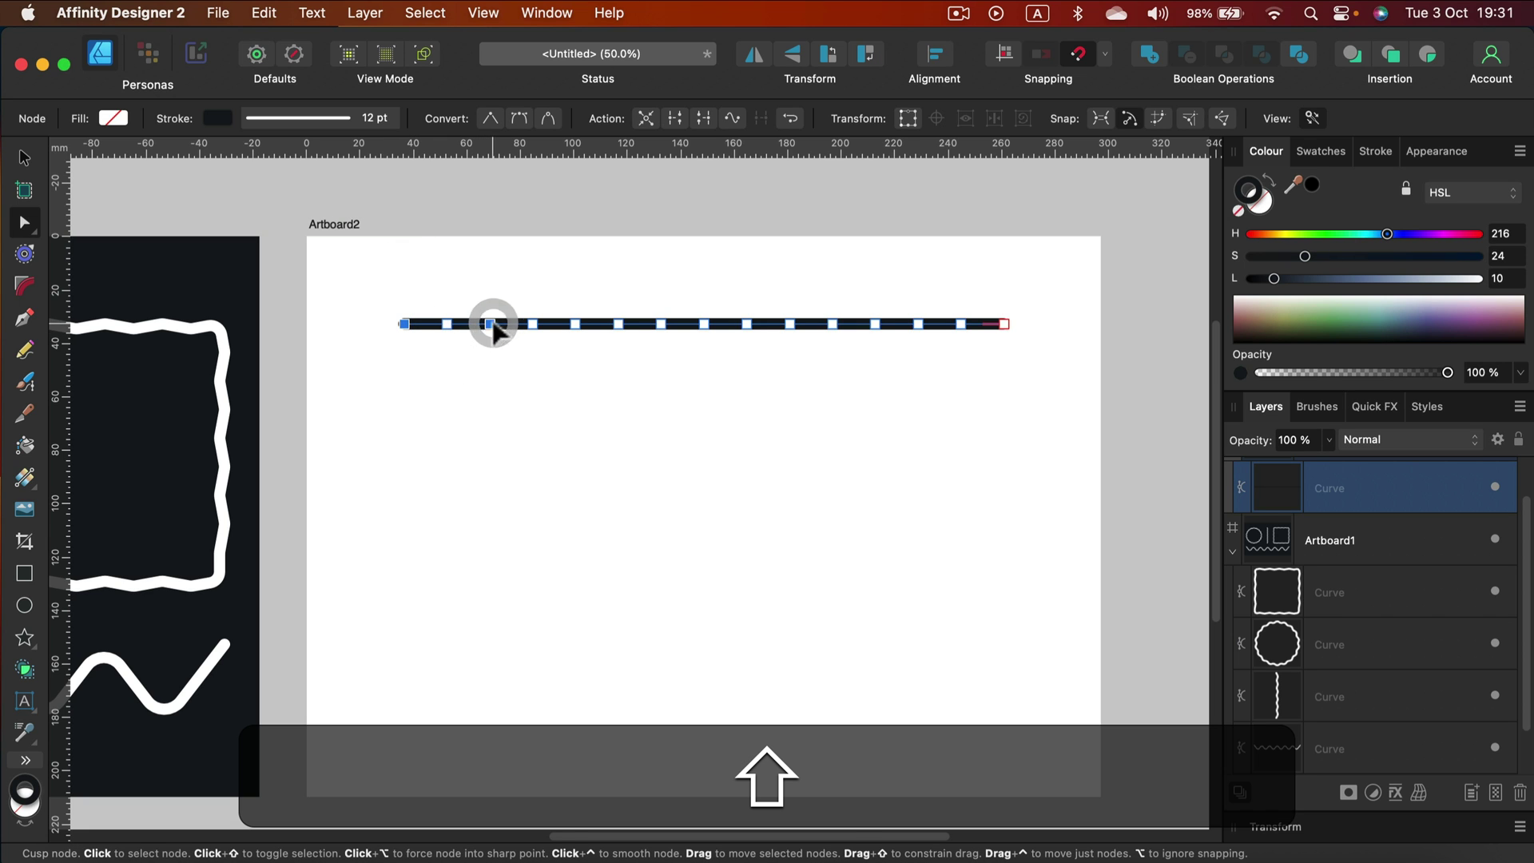
left_click(576, 324, "shift")
left_click(661, 324, "shift")
left_click(747, 324, "shift")
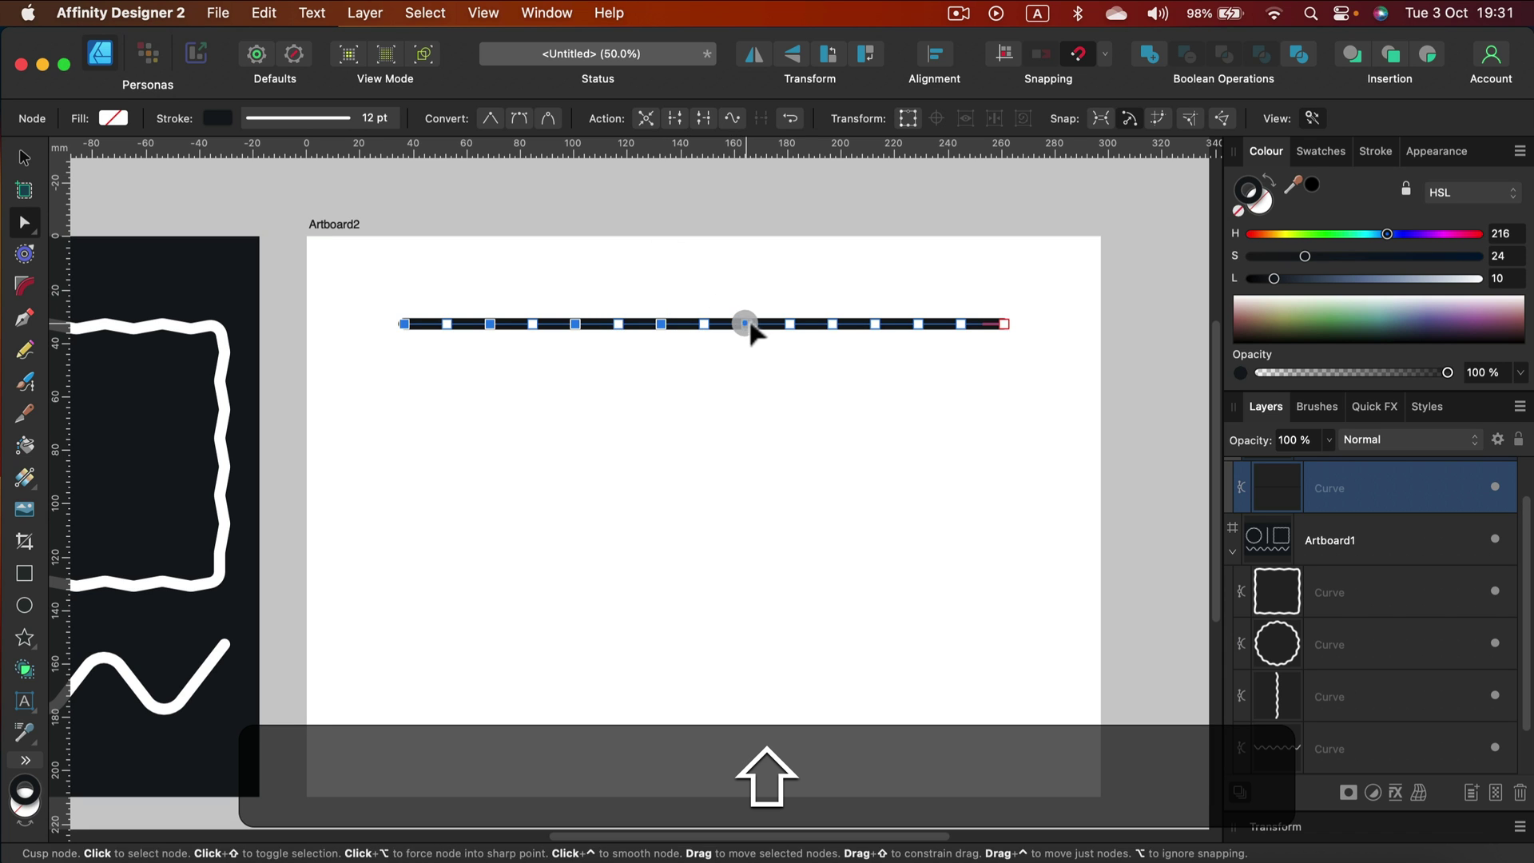
left_click(833, 324, "shift")
left_click(918, 324, "shift")
left_click(1004, 324, "shift")
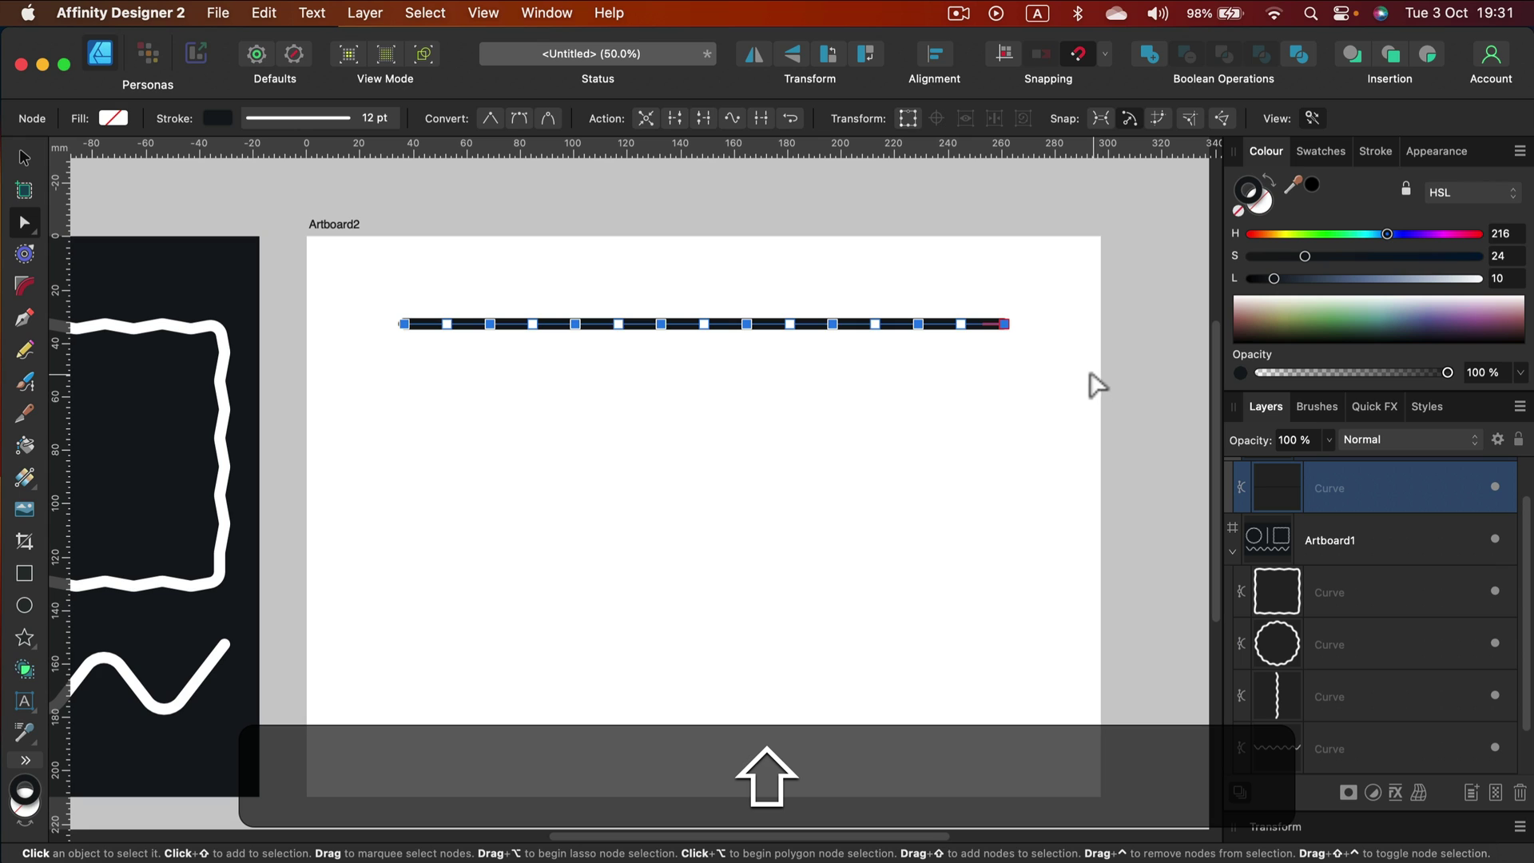
Nudge the selected alternate nodes down twice with Shift+Down to form a zigzag.
key("shift")
key("shift+Down")
key("shift+Down")
key("shift+Down")
key("shift+Down")
key("shift+Down")
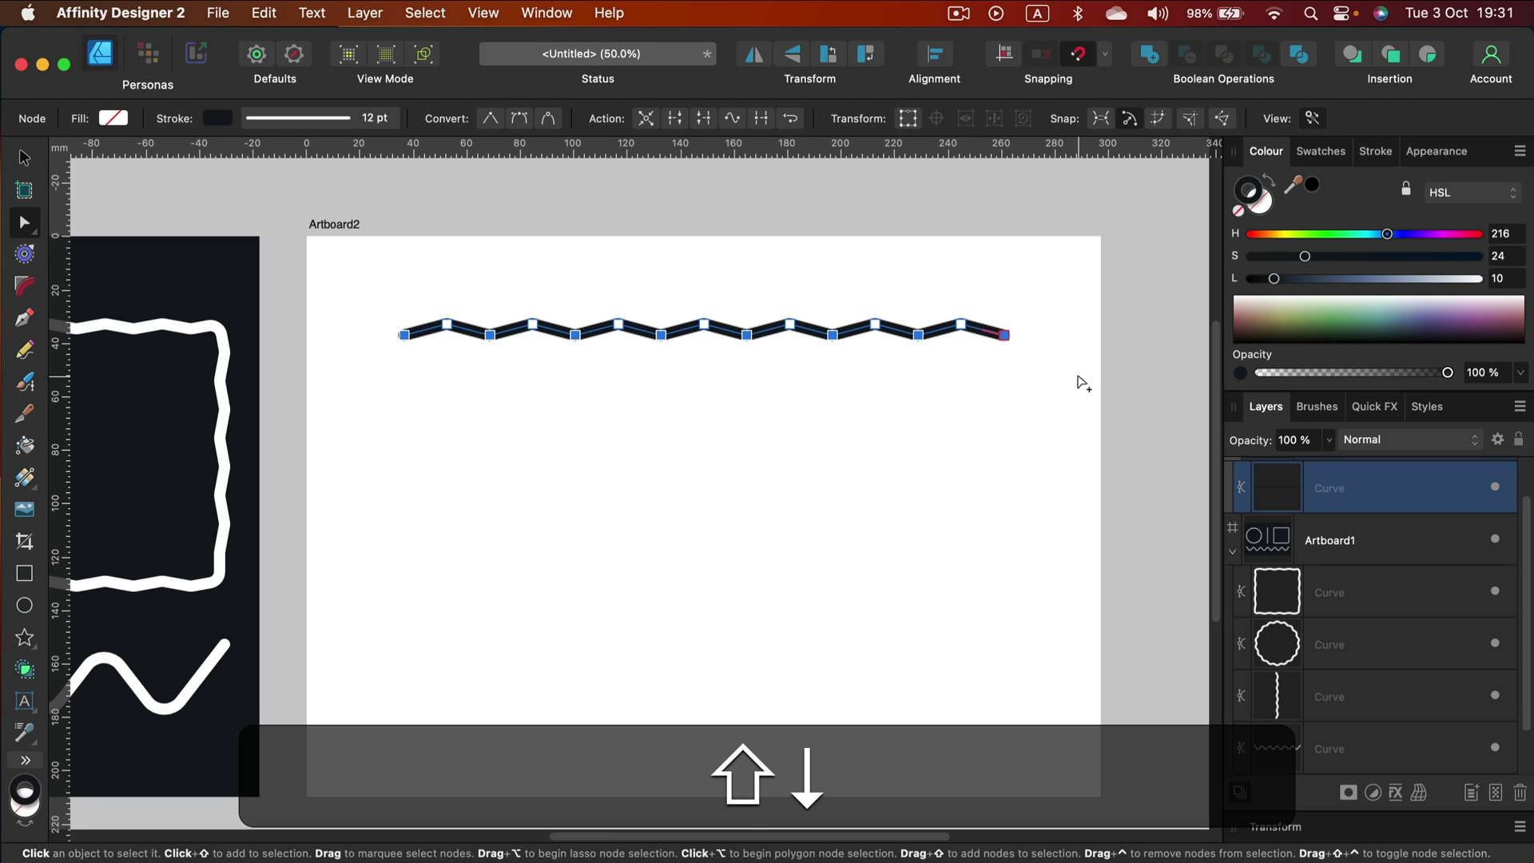
key("shift+Down")
key("shift+Down")
key("shift+Down")
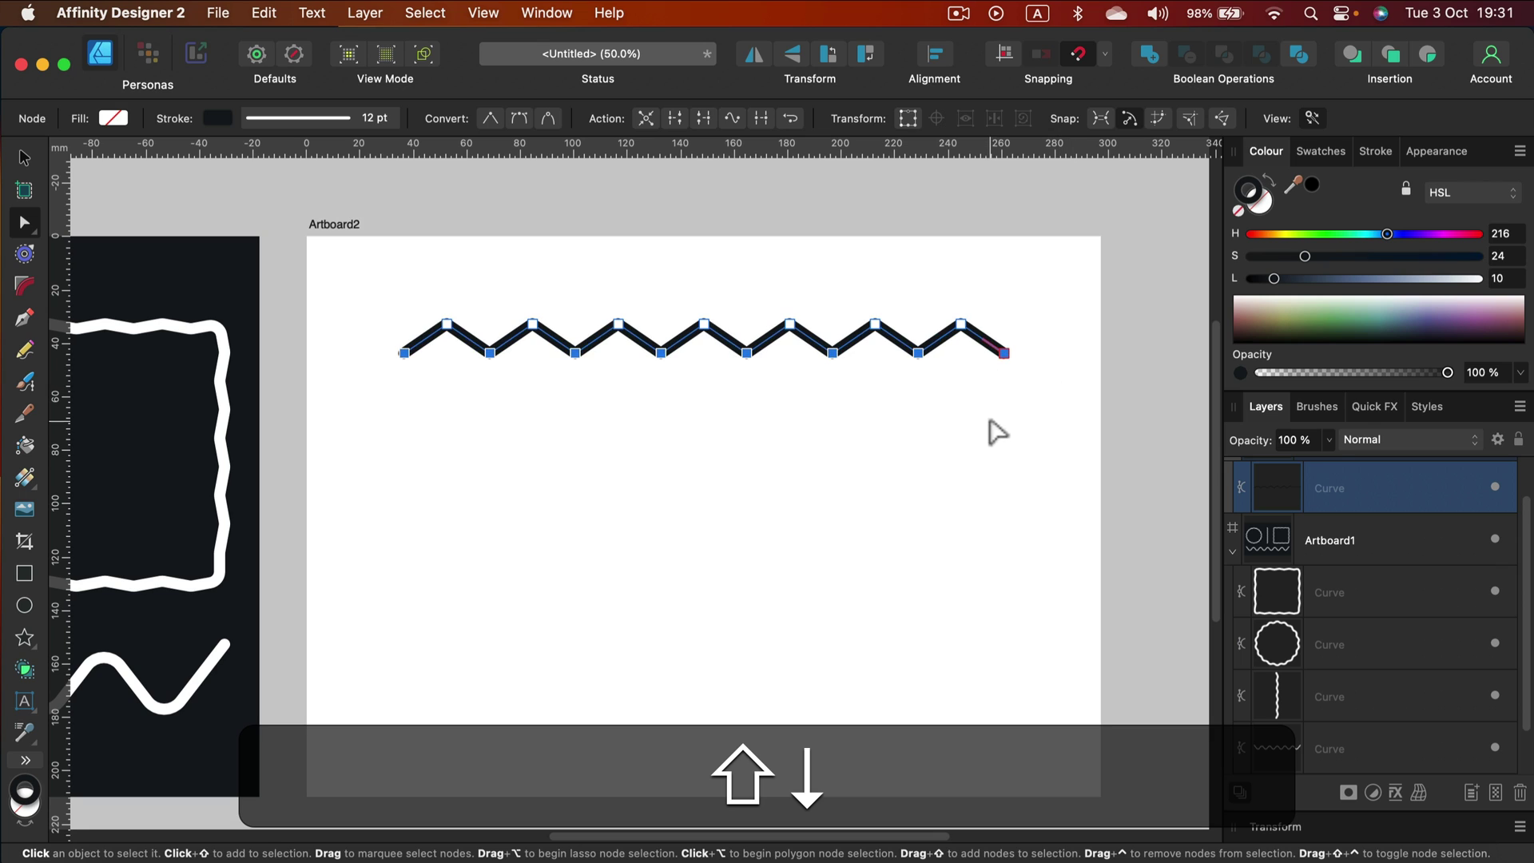
left_click(991, 421)
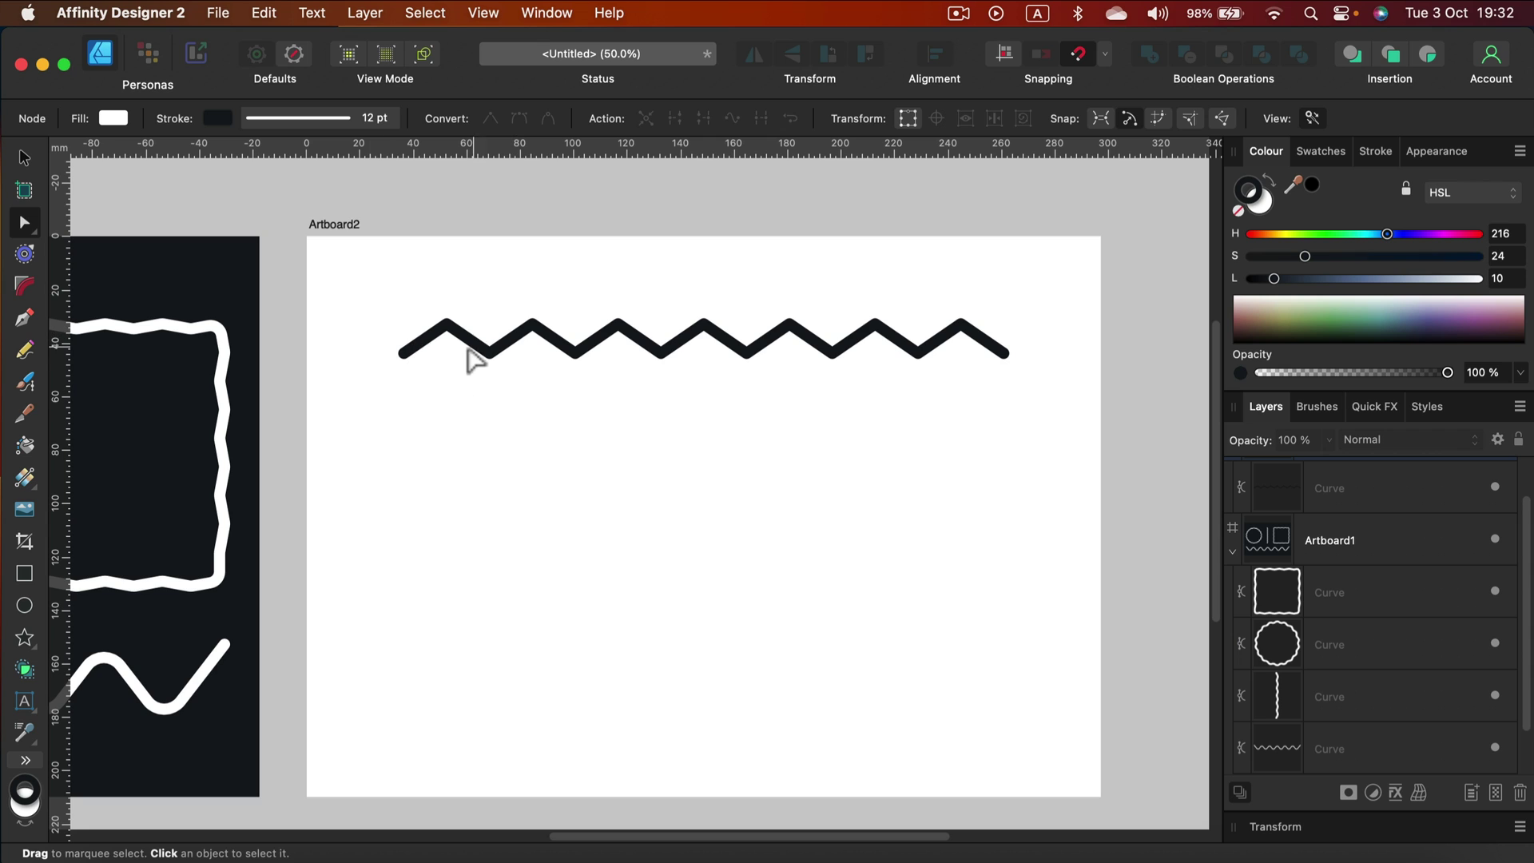
Round all the zigzag's corners with the Corner Tool and bake the rounding into the path.
left_click(472, 352)
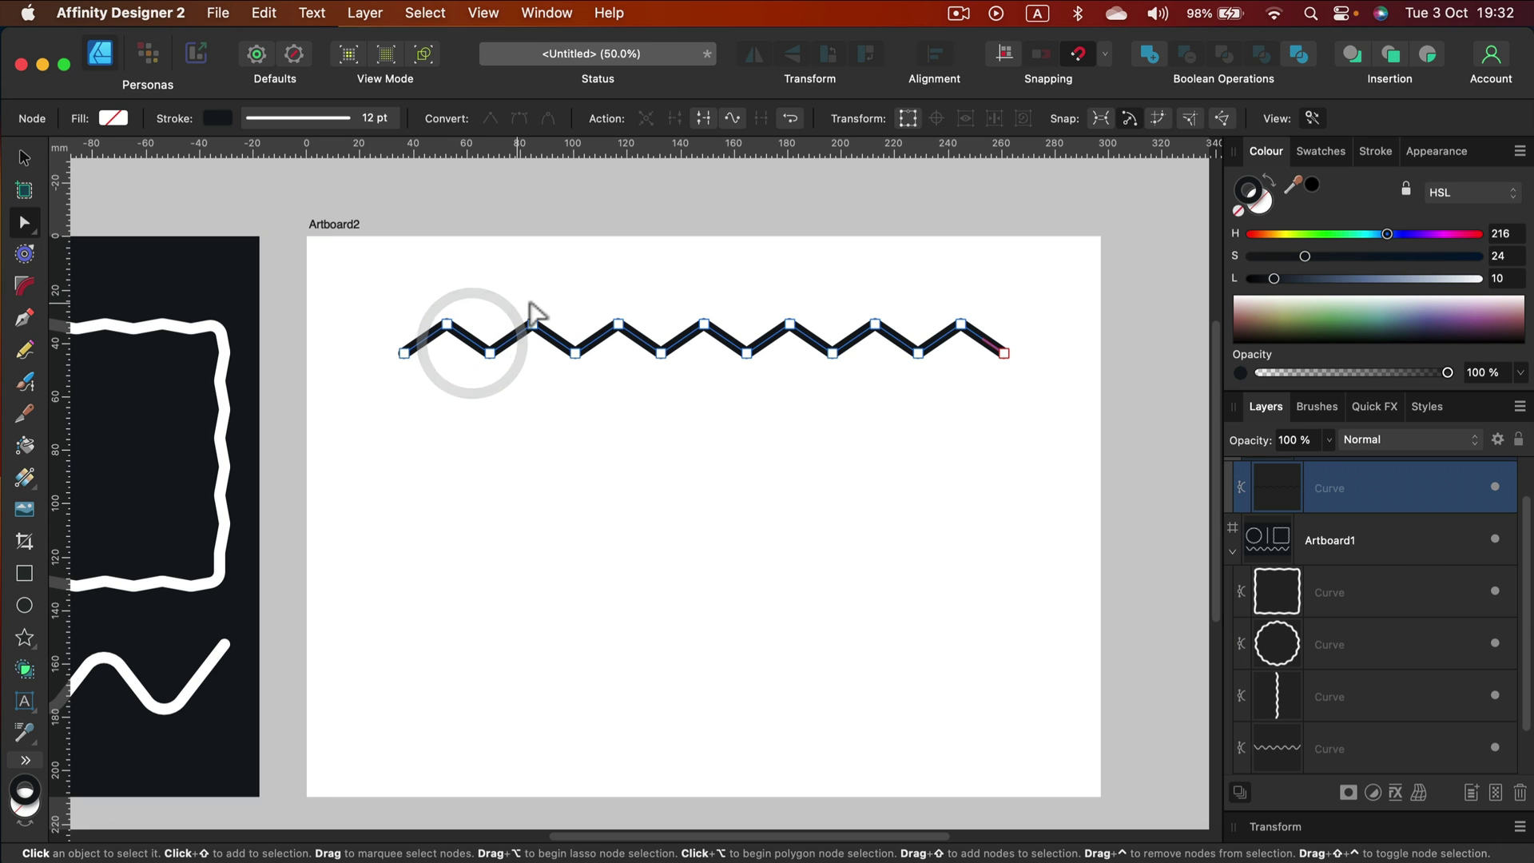
left_click(24, 286)
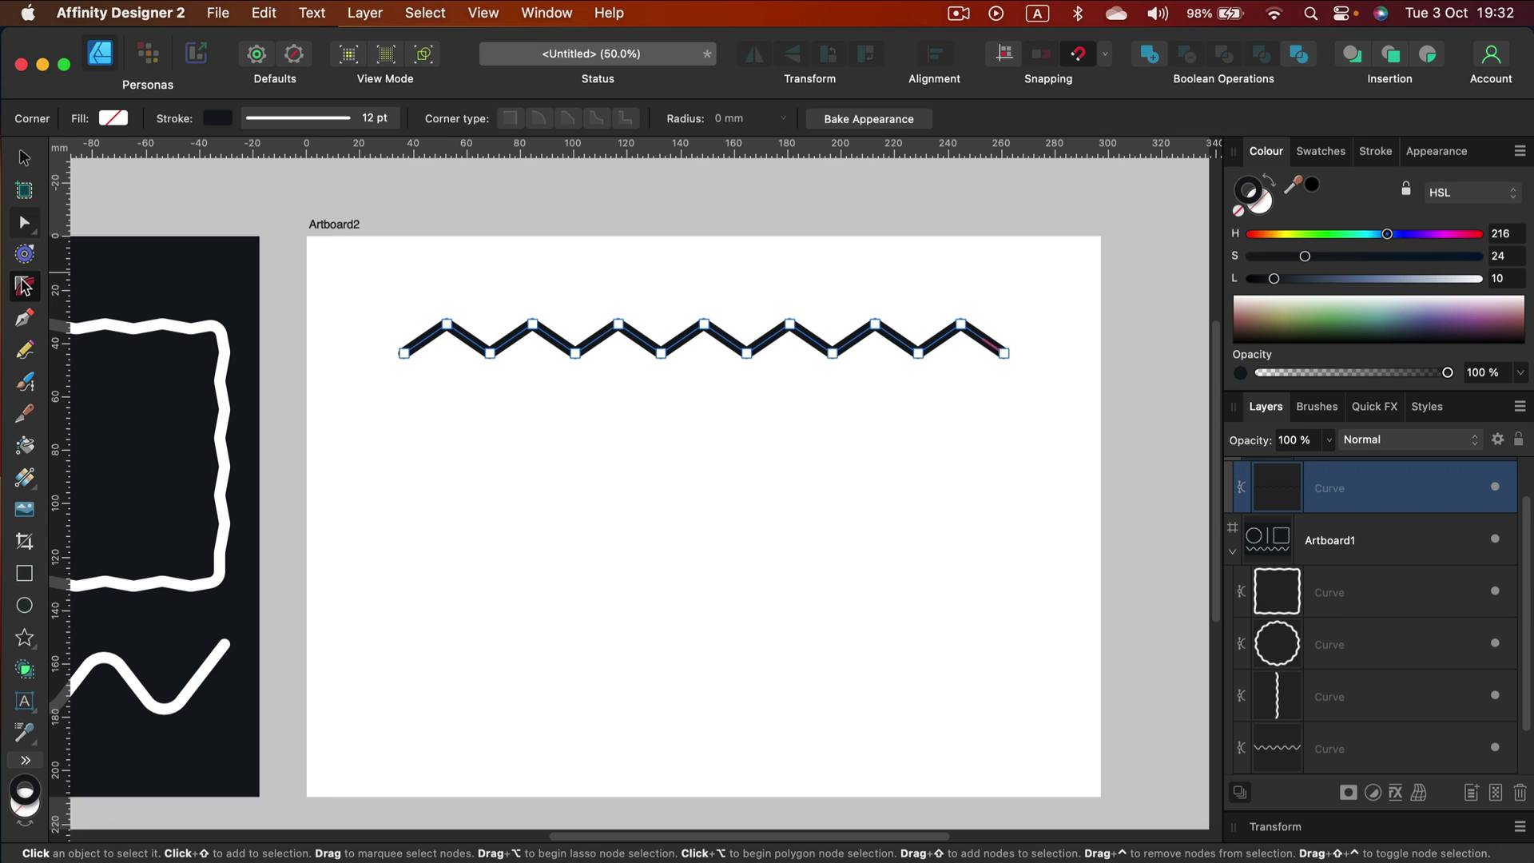
mouse_move(360, 293)
left_mouse_down()
mouse_move(962, 394)
mouse_move(1090, 386)
left_mouse_up()
mouse_move(964, 338)
left_mouse_down()
mouse_move(982, 346)
mouse_move(981, 428)
mouse_move(971, 366)
left_mouse_up()
key("super+d")
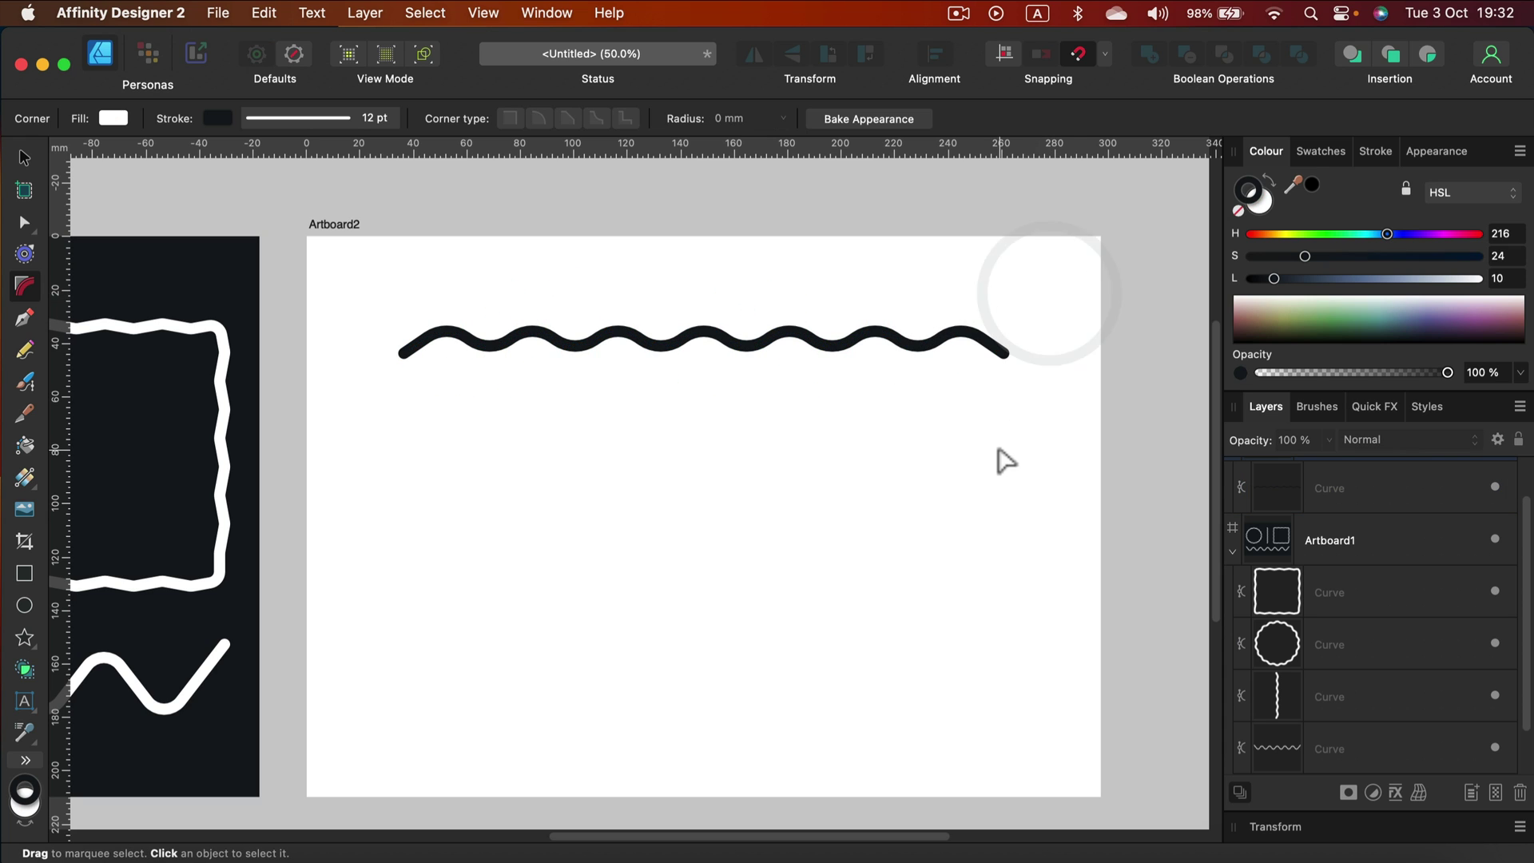
left_click(991, 349)
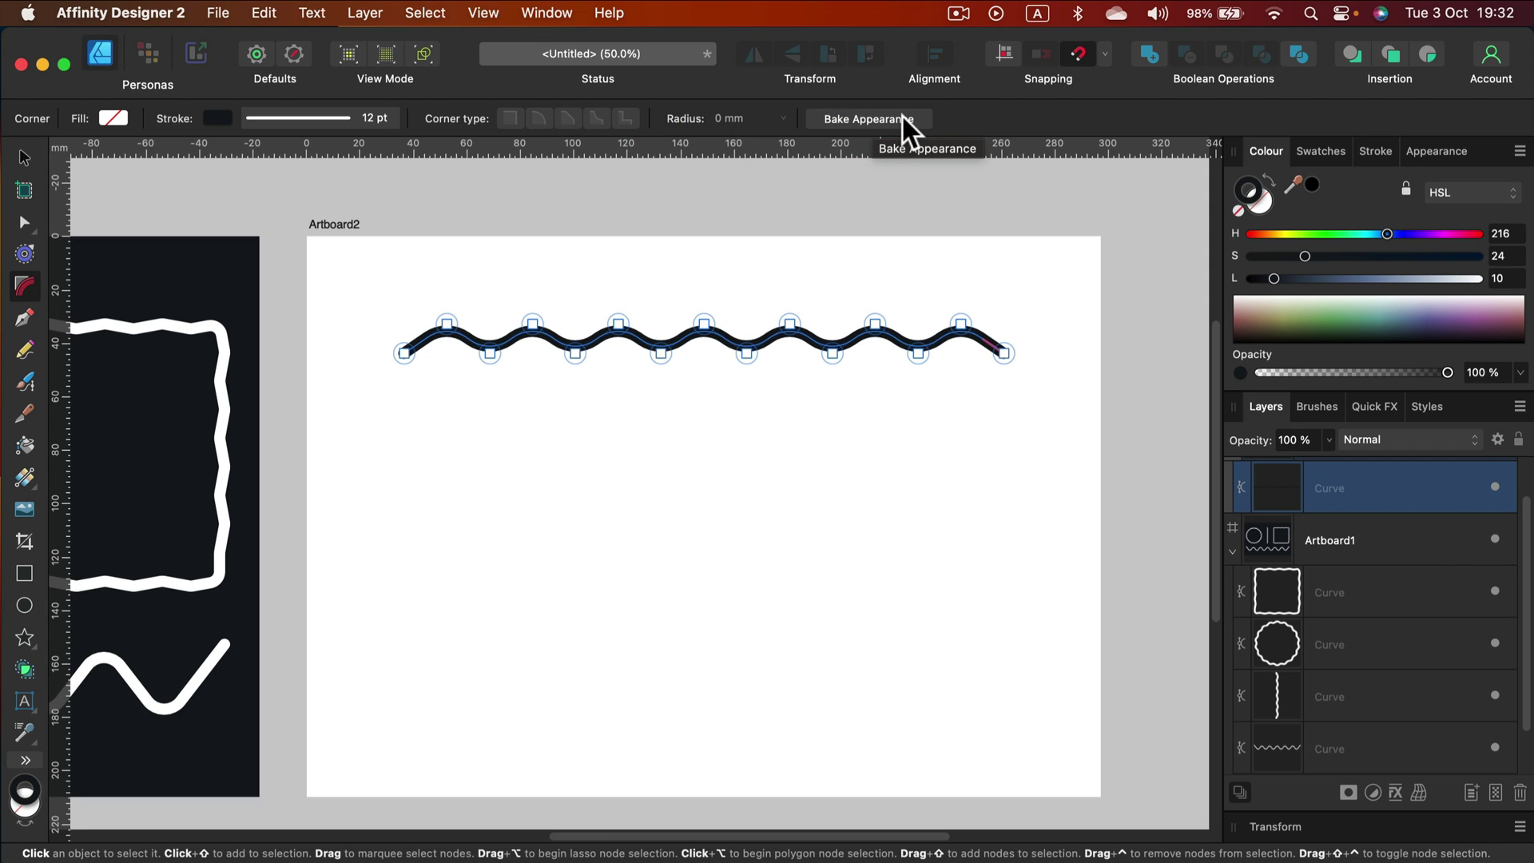
left_click(901, 113)
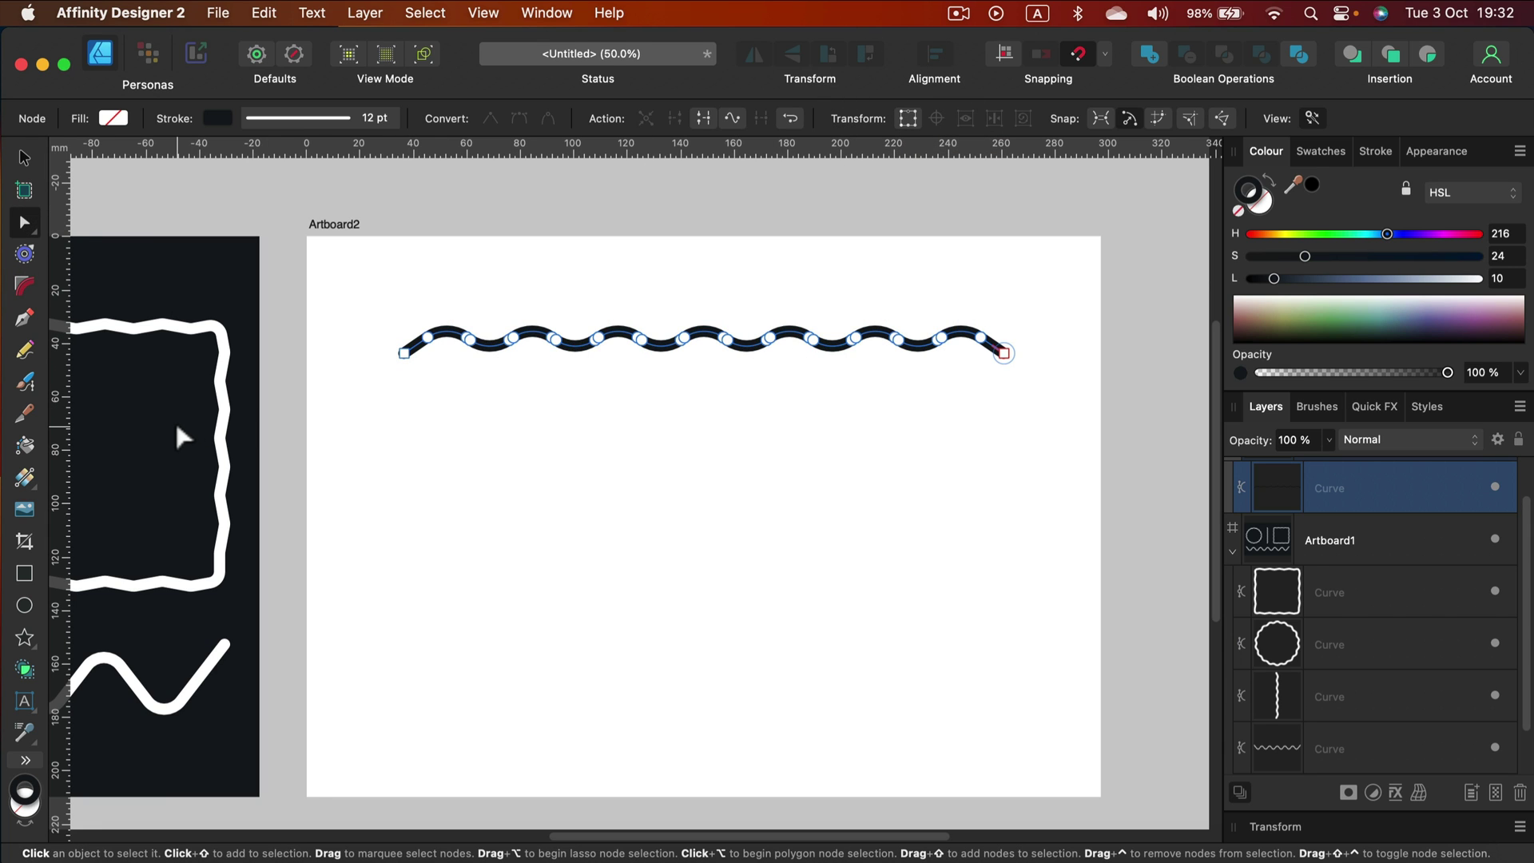
Draw a trial circle below the wave, then delete it.
left_click(24, 158)
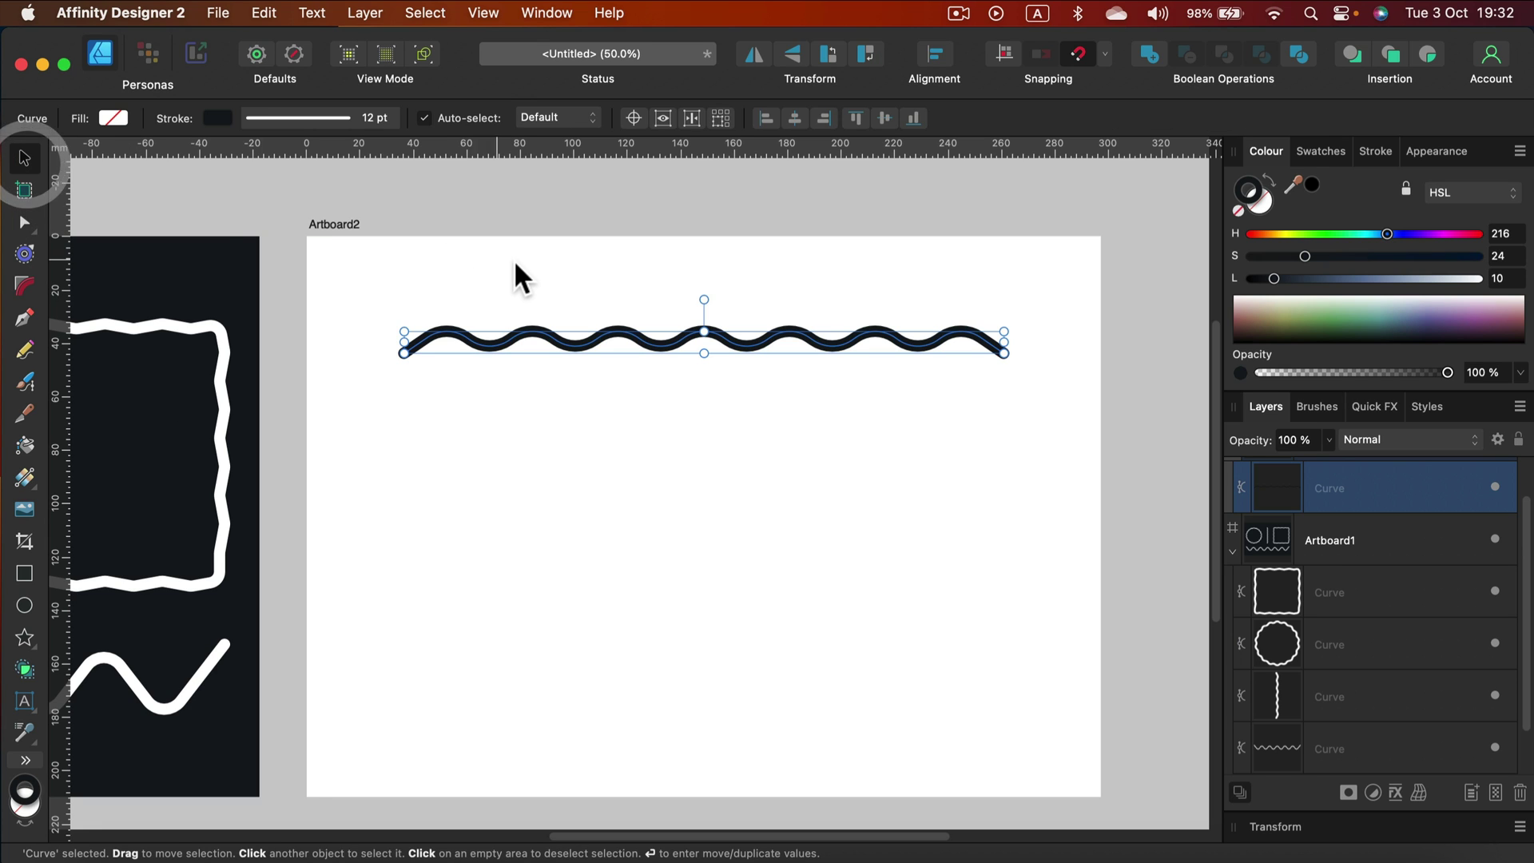
left_click(517, 264)
scroll(721, 593, "down", 2)
left_click(31, 602)
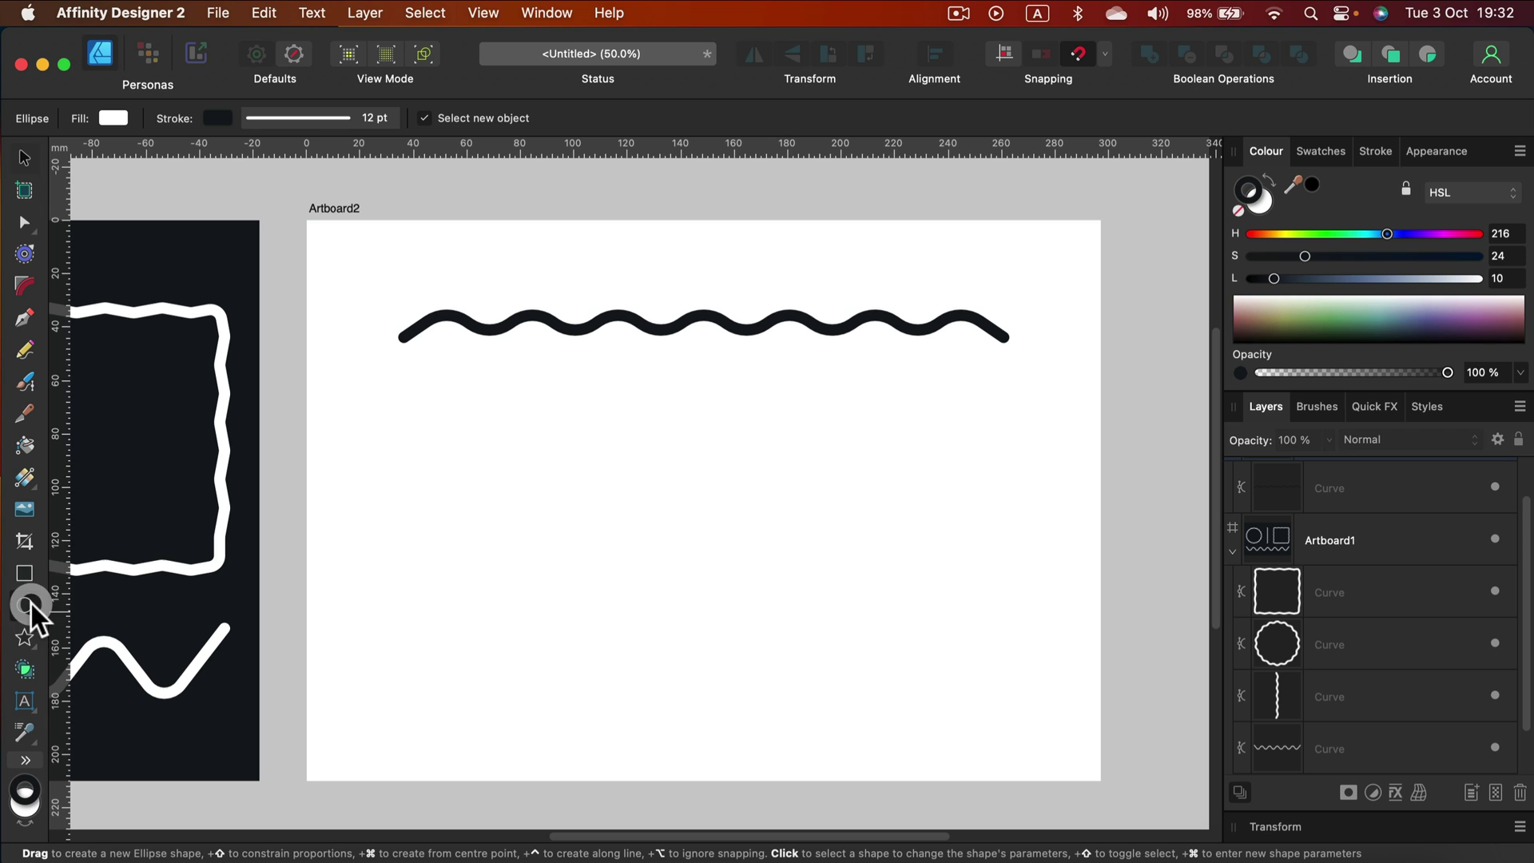
left_click_drag(477, 406, 734, 661)
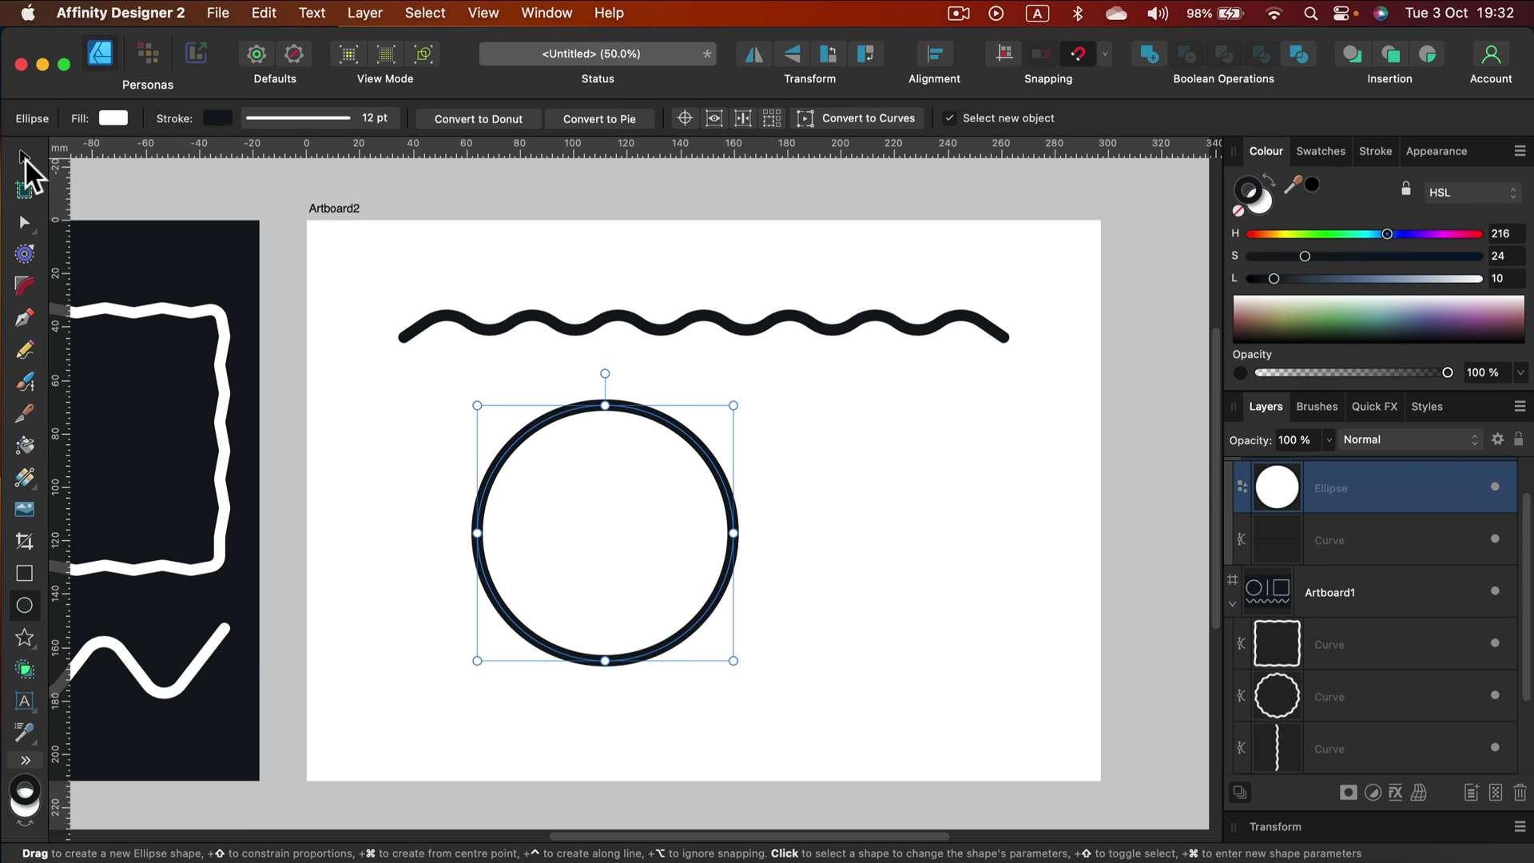
left_click(26, 157)
key("BackSpace")
Draw a star below the wave with many more points and a near-circular inner radius.
left_click(23, 640)
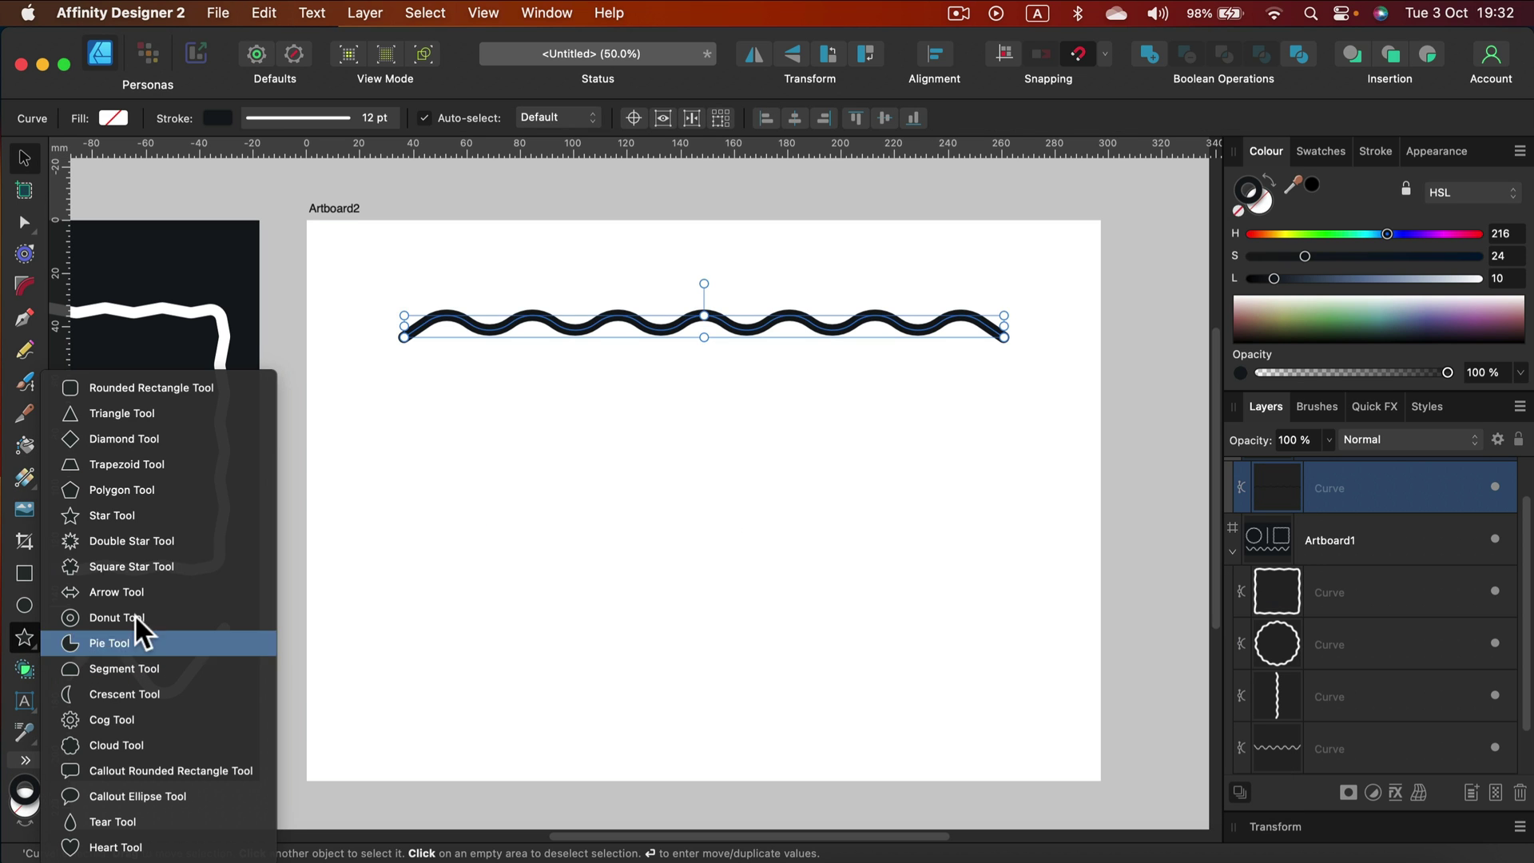
left_click(127, 516)
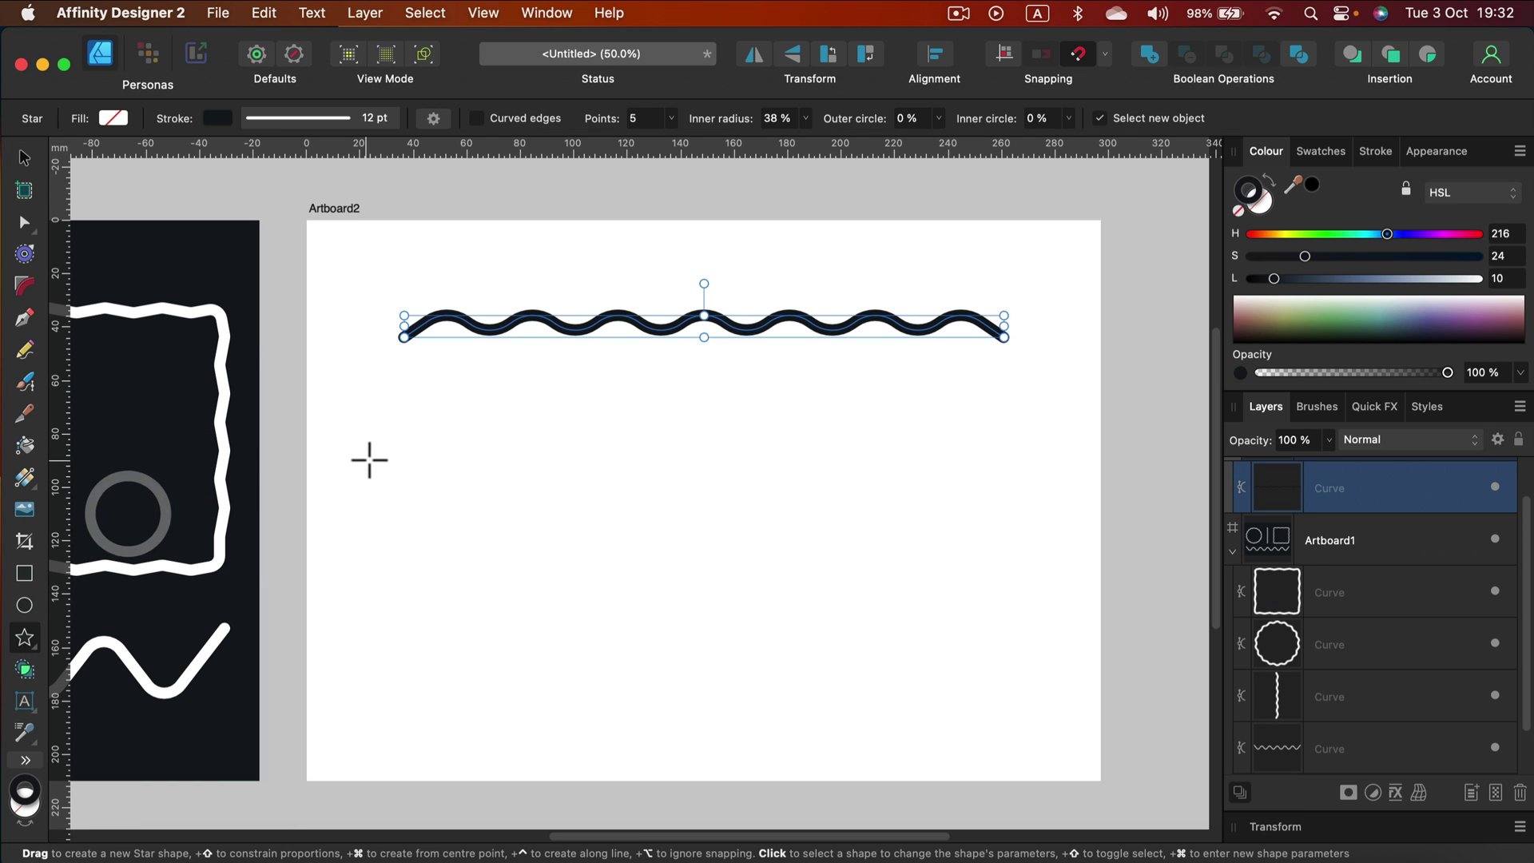
left_click_drag(414, 441, 729, 709)
left_click(671, 118)
left_click_drag(669, 134, 722, 141)
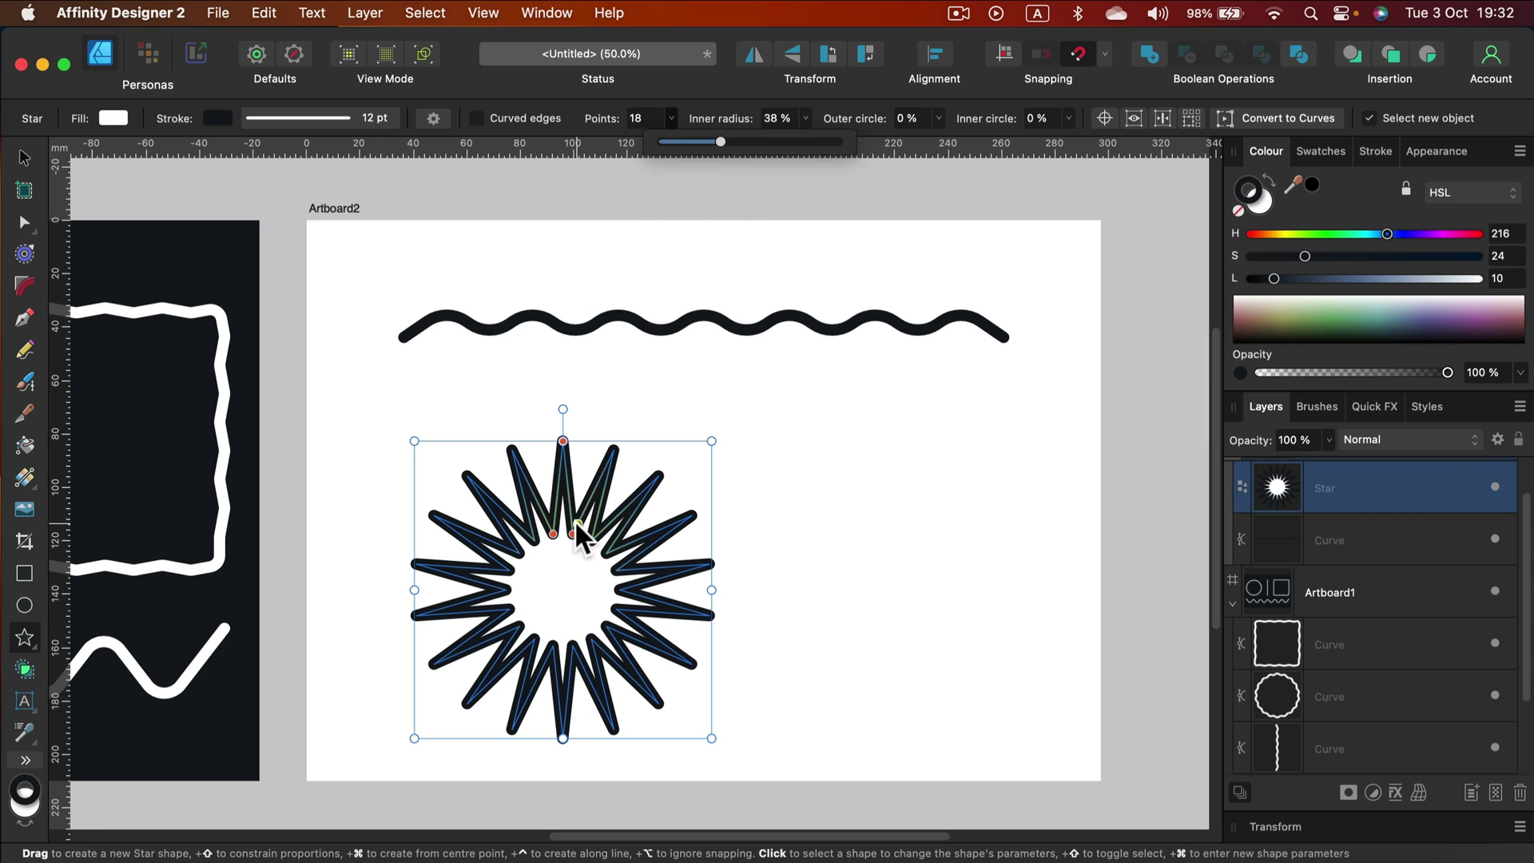
left_click_drag(572, 526, 630, 441)
Slightly round every corner of the star with the Corner Tool.
left_click(24, 158)
left_click(25, 286)
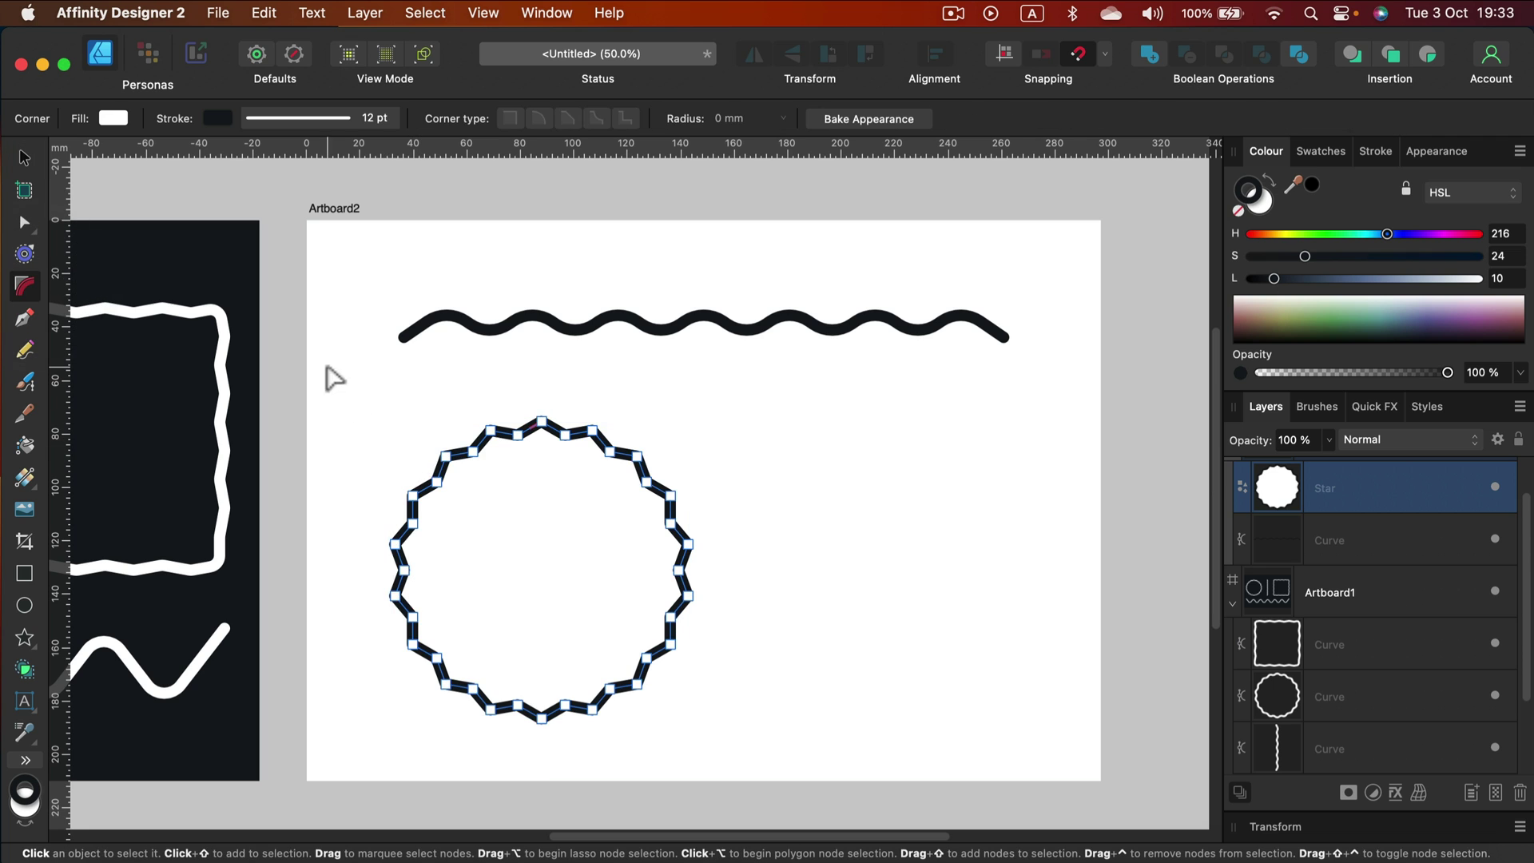
left_click_drag(326, 366, 850, 782)
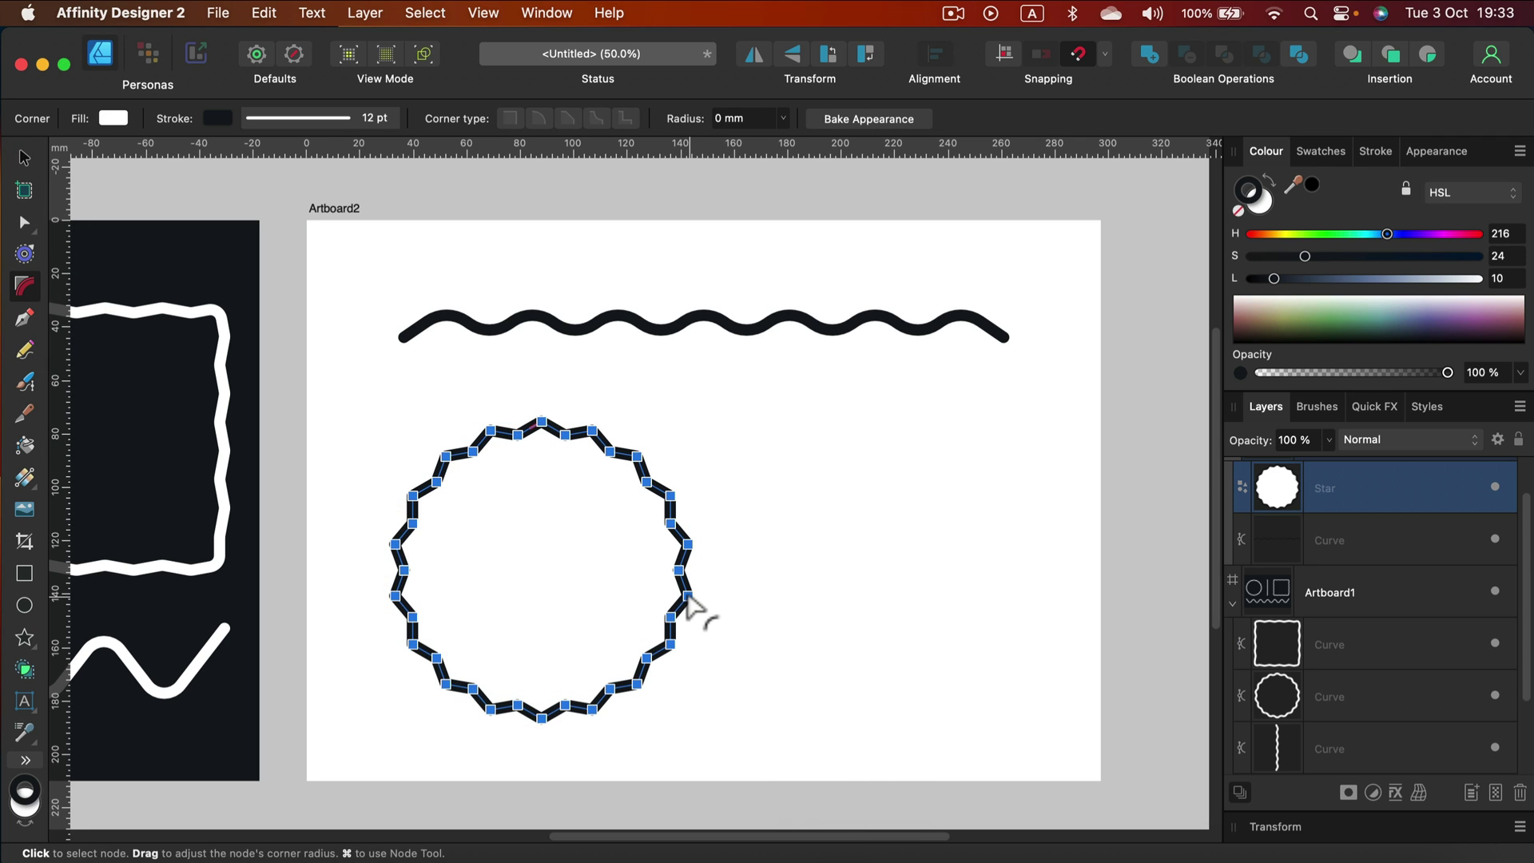
mouse_move(689, 596)
left_mouse_down()
mouse_move(640, 604)
mouse_move(667, 599)
left_mouse_up()
key("a")
left_click(809, 559)
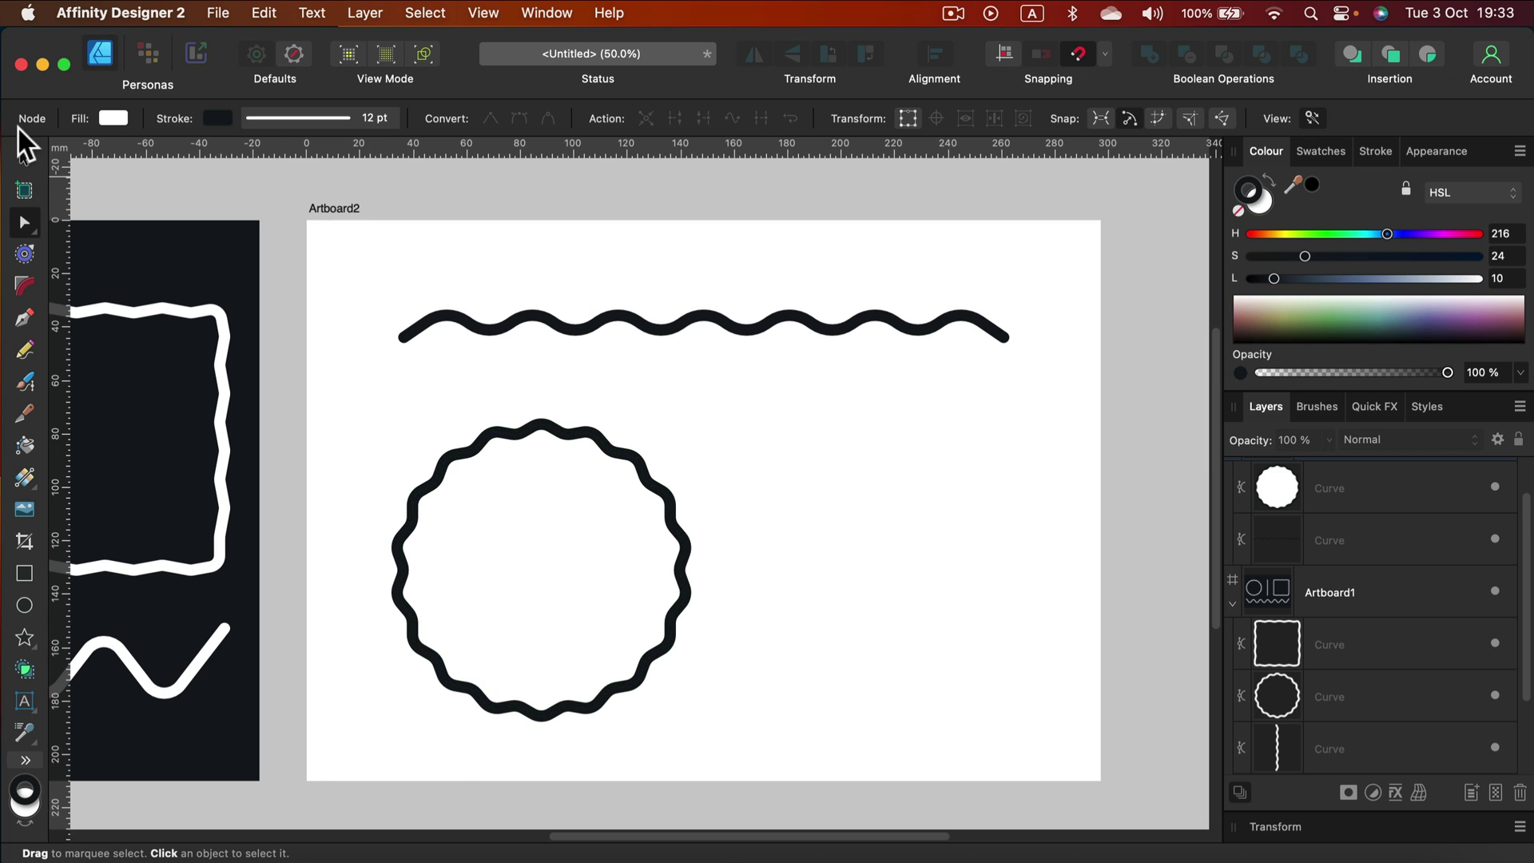
Move the wobbly circle slightly to the right.
left_click(24, 158)
left_click(629, 462)
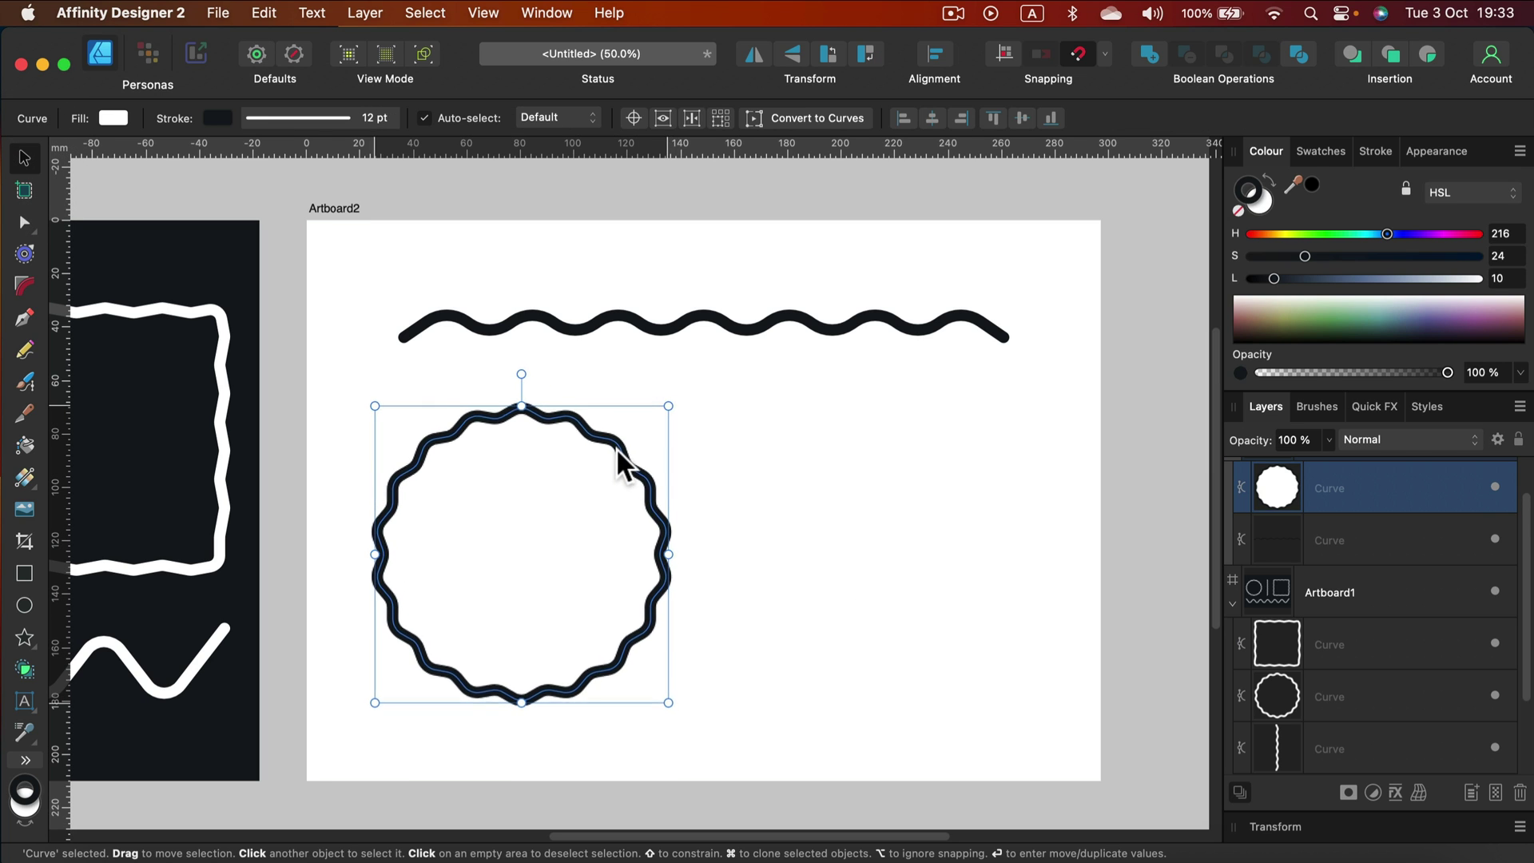
left_click_drag(618, 450, 639, 453)
Draw a square right of the wobbly circle and convert it to curves.
left_click(822, 445)
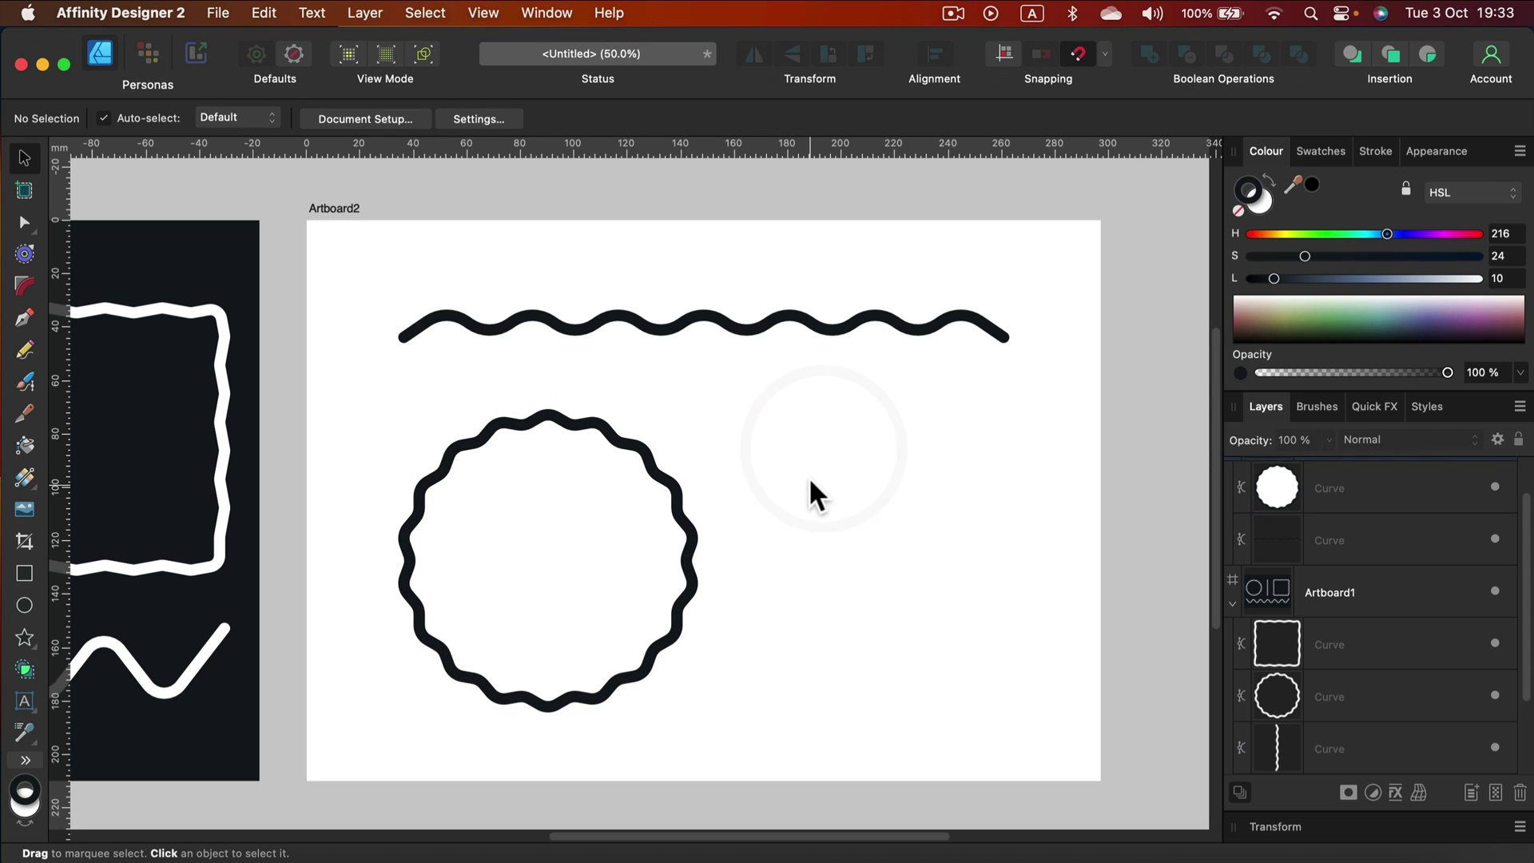
left_click(24, 572)
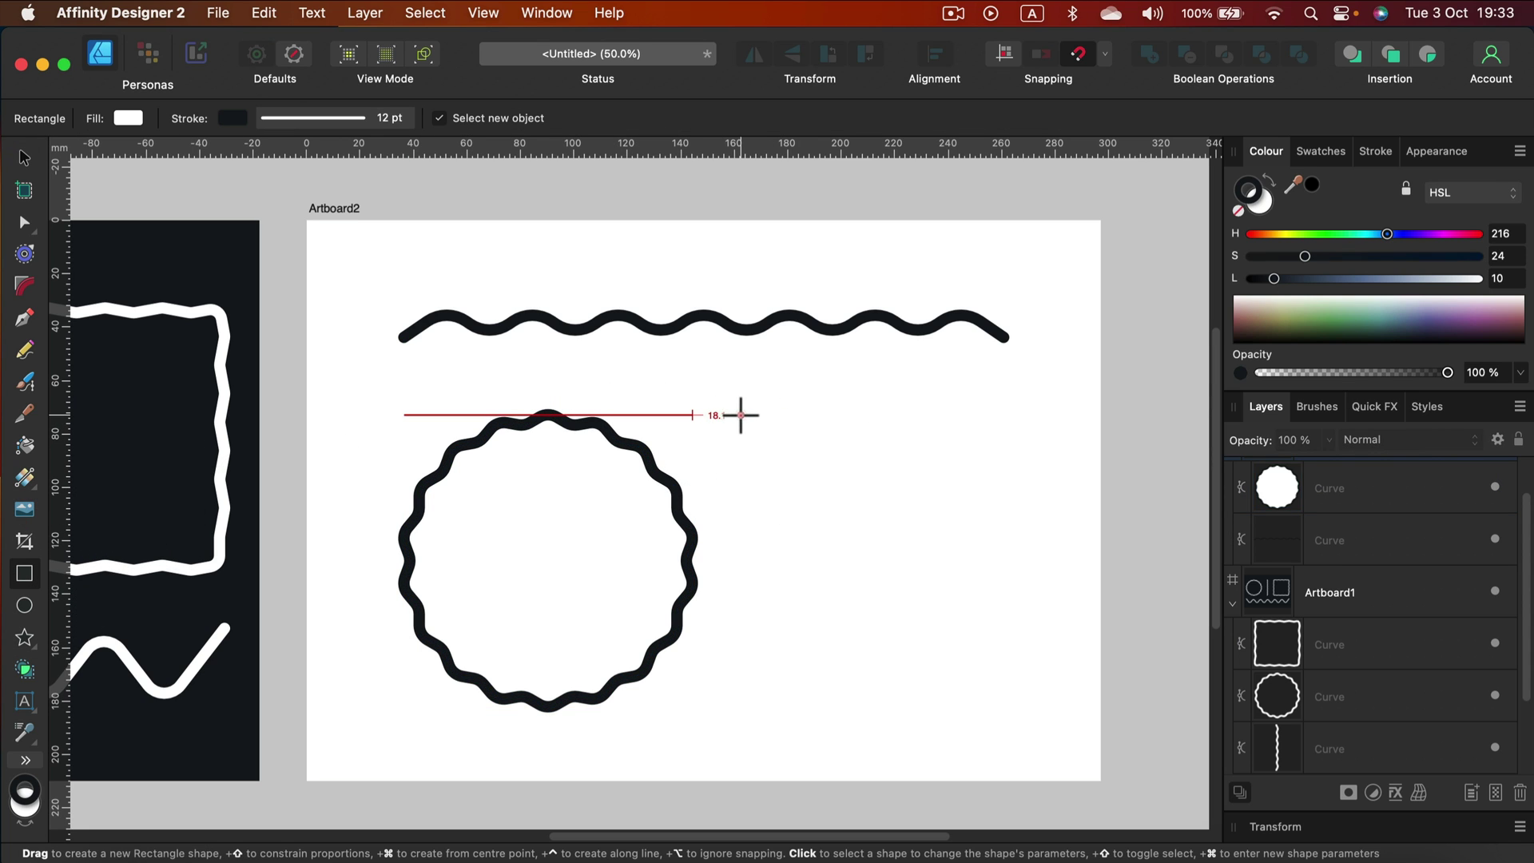
left_click_drag(728, 412, 990, 745)
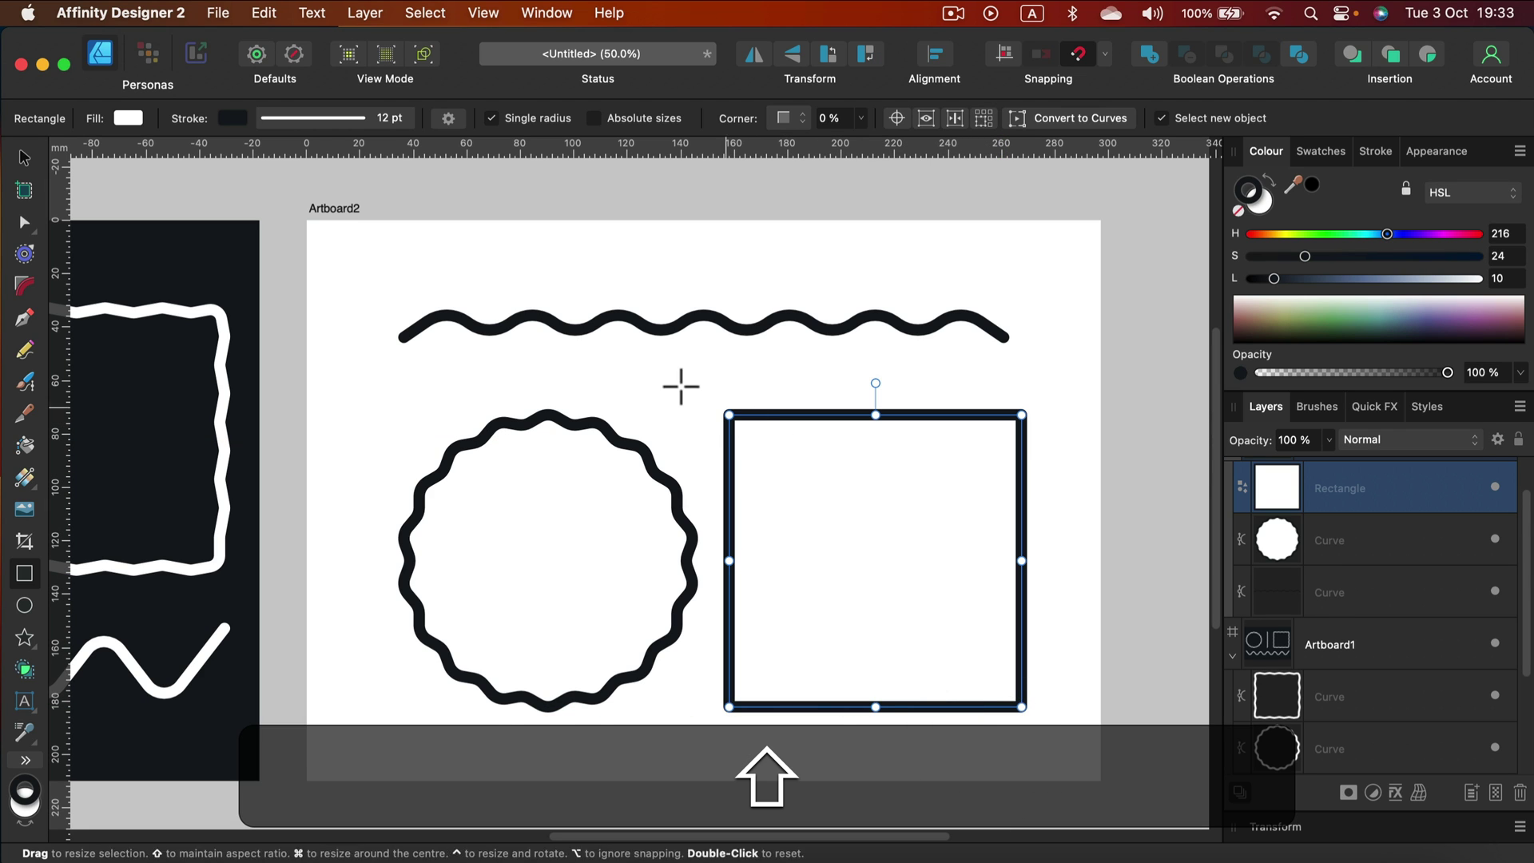
left_click(19, 157)
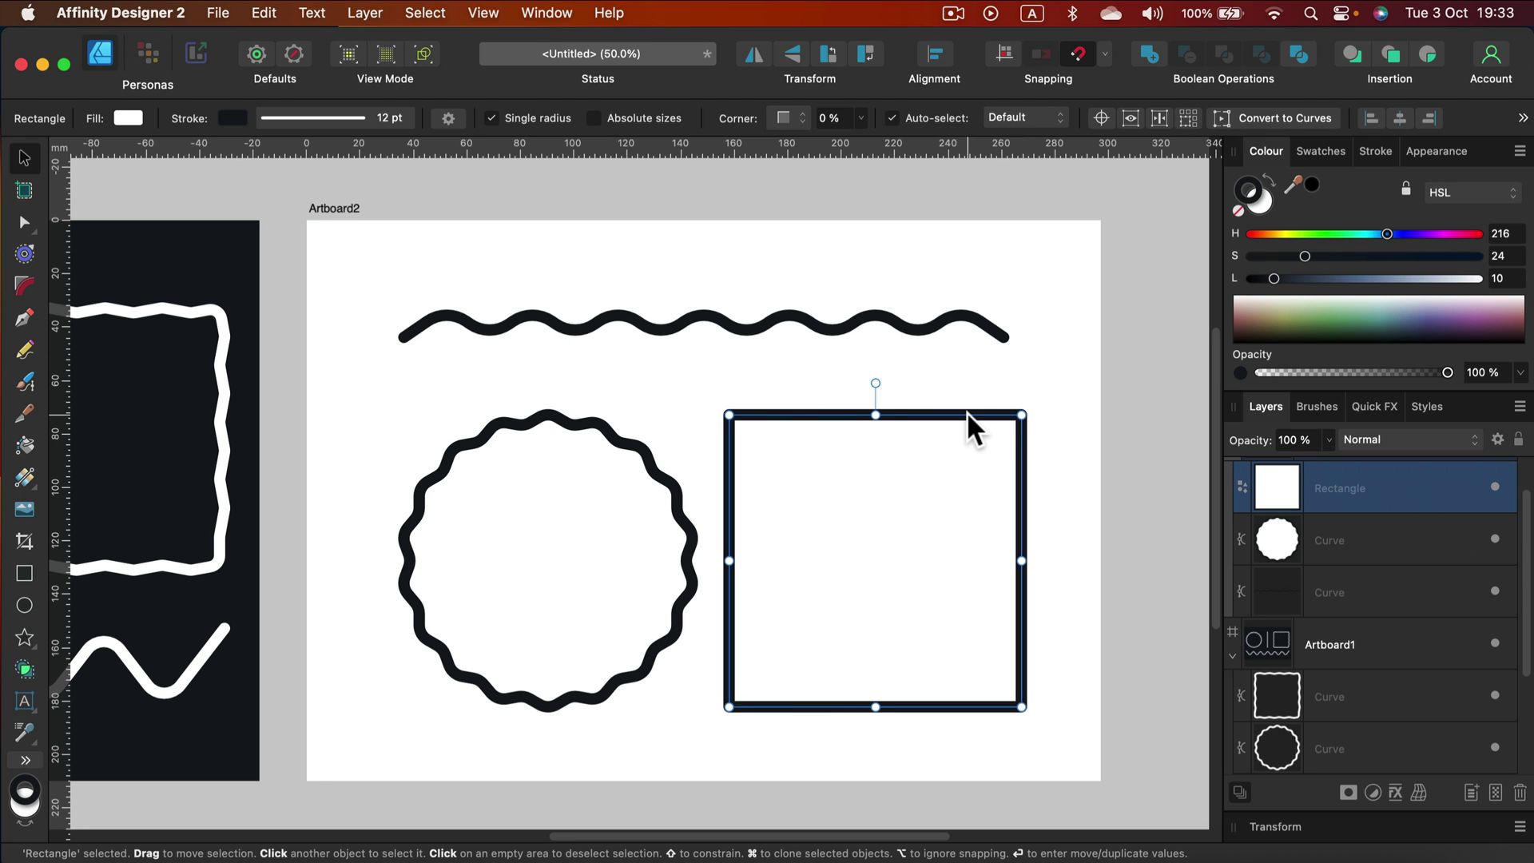
left_click_drag(974, 413, 978, 414)
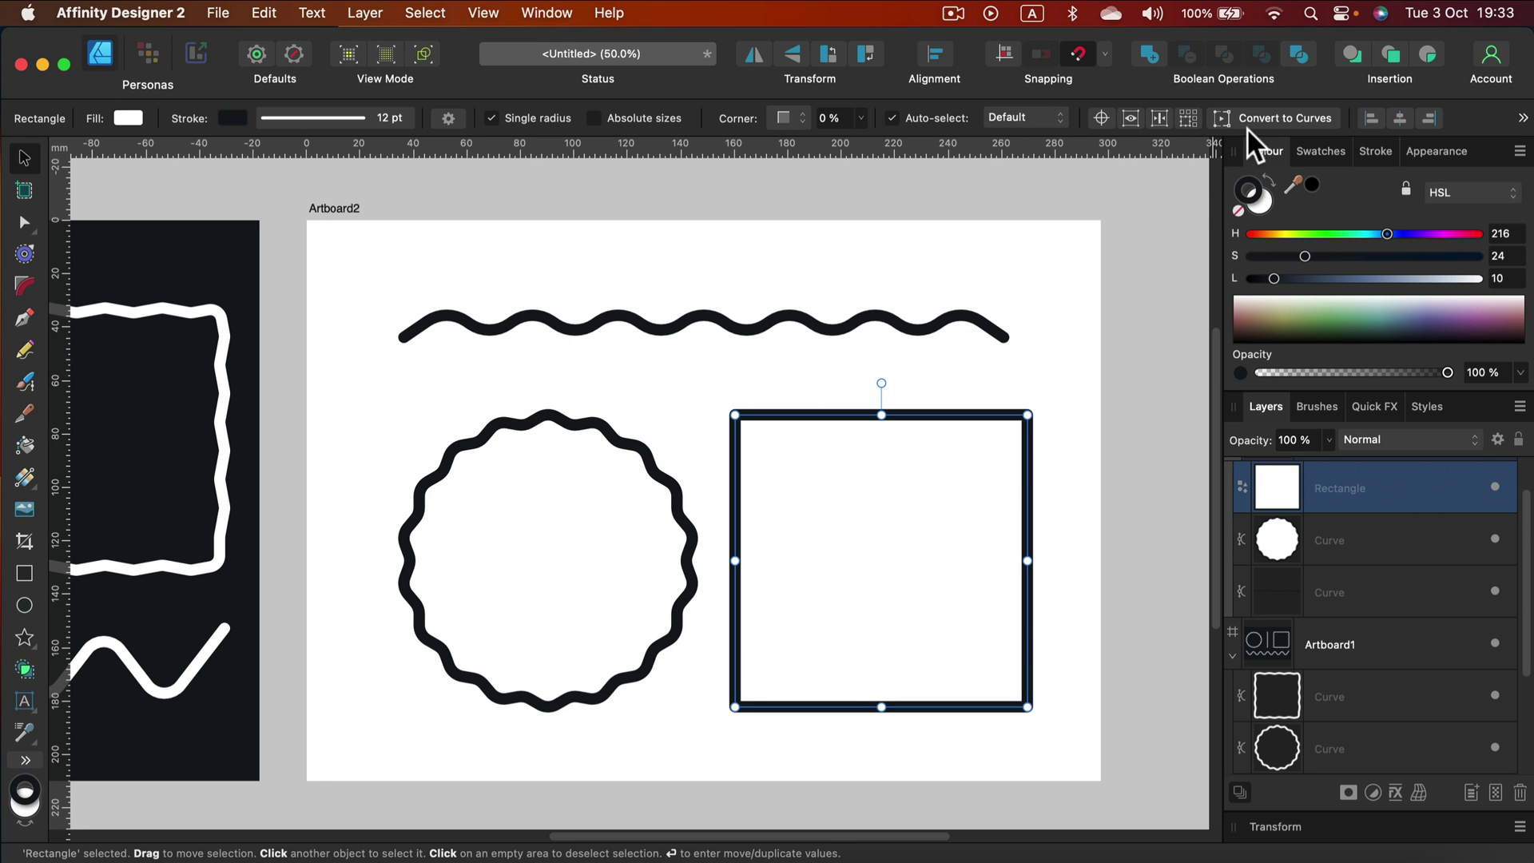
left_click(1288, 120)
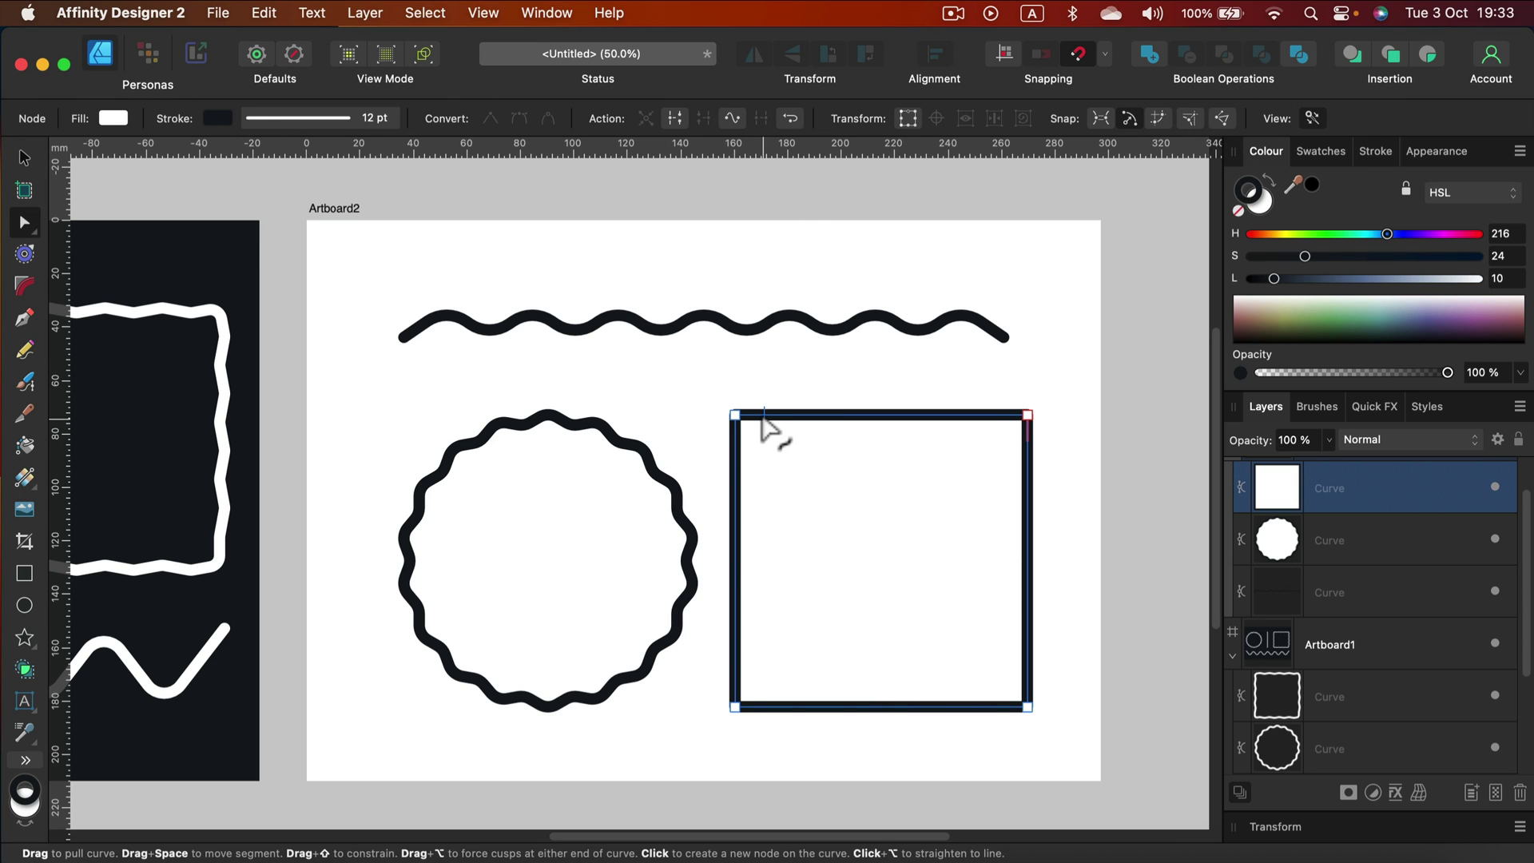
Add ten nodes along the square's top edge.
left_click(760, 415)
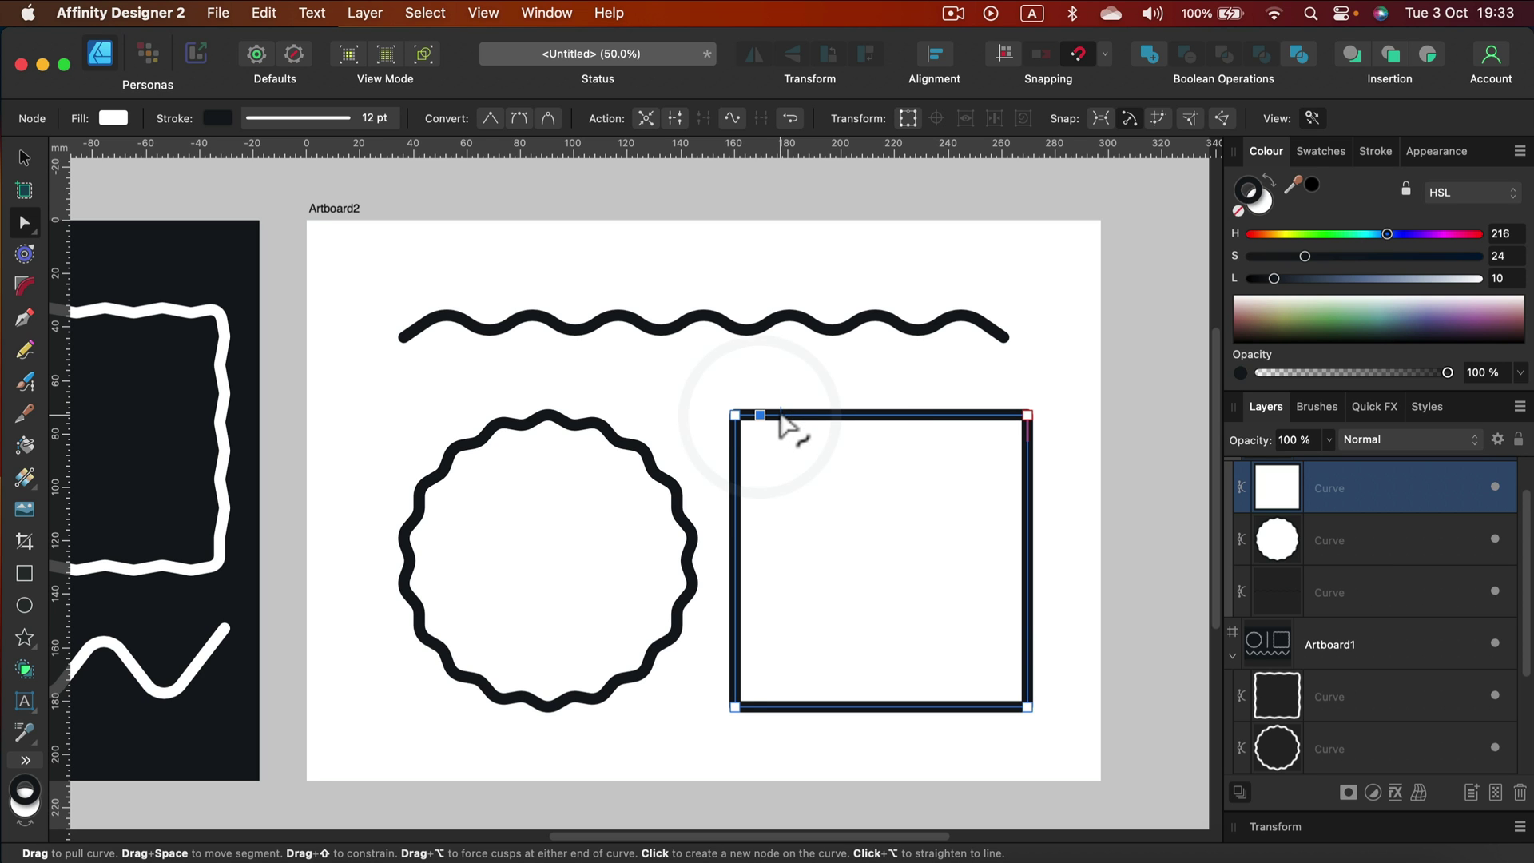
left_click(783, 415)
left_click(811, 415)
left_click(845, 415)
left_click(881, 415)
left_click(920, 414)
left_click(950, 414)
left_click(973, 414)
left_click(993, 414)
left_click(1005, 414)
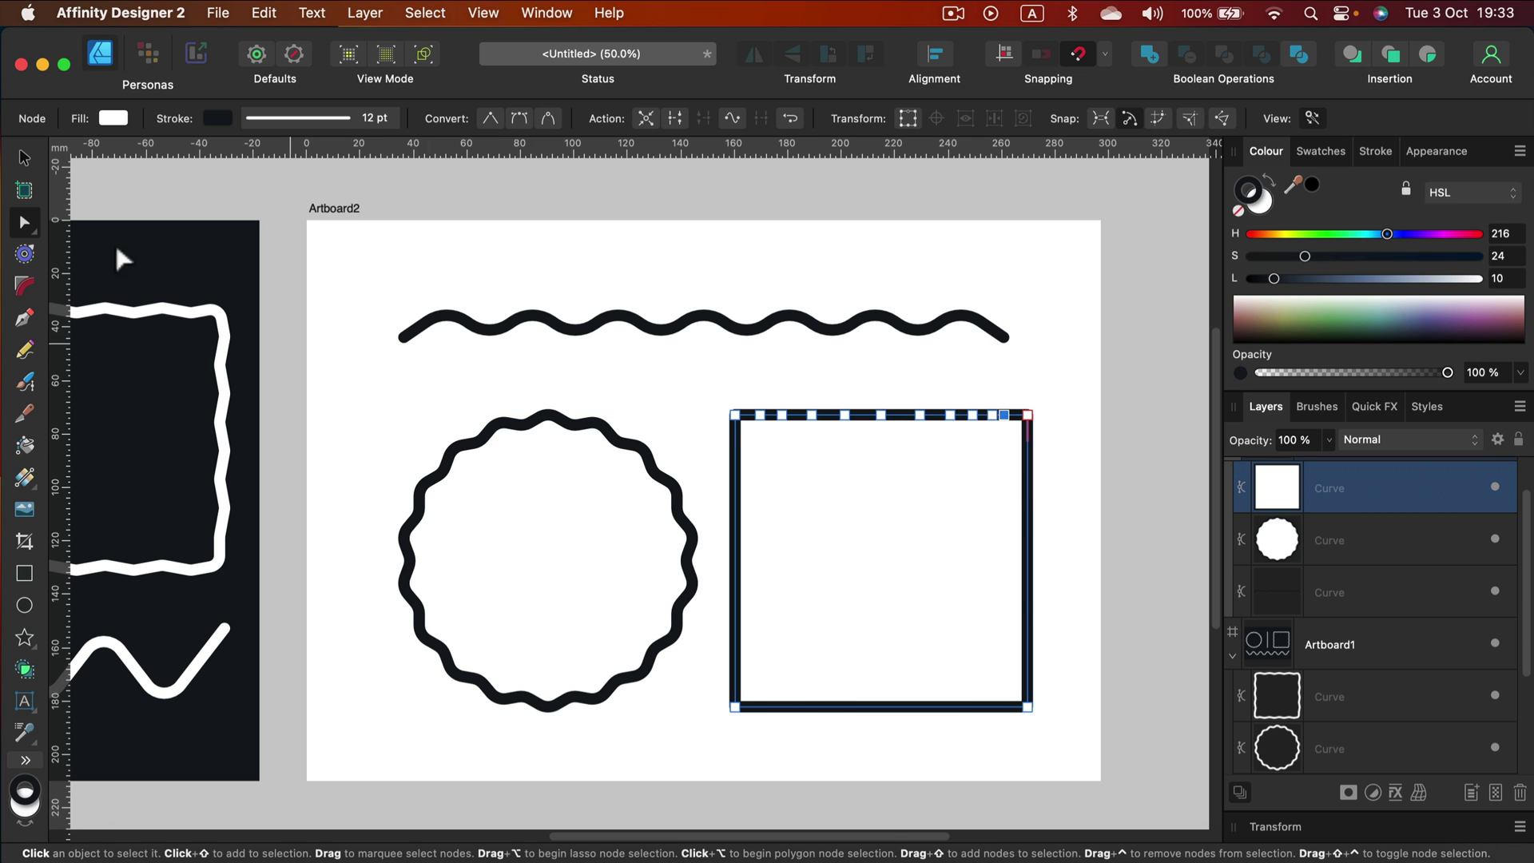
Add eleven nodes along the square's bottom edge.
left_click(757, 706)
left_click(772, 706)
left_click(788, 706)
left_click(807, 707)
left_click(828, 707)
left_click(849, 706)
left_click(868, 707)
left_click(887, 706)
left_click(905, 707)
left_click(927, 707)
left_click(957, 707)
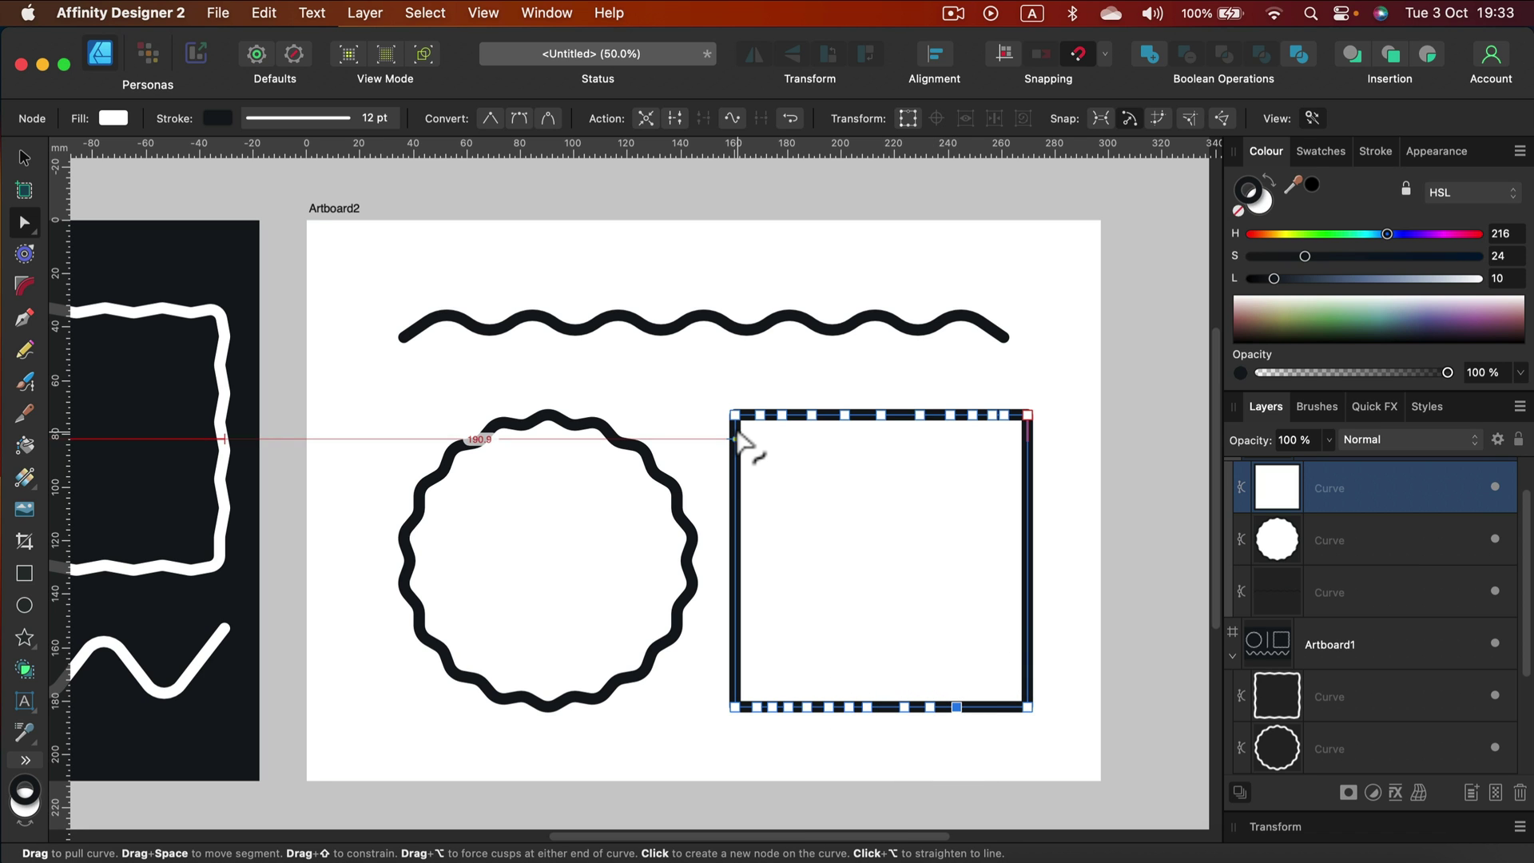
Add eleven nodes down the square's left edge.
left_click(736, 438)
left_click(736, 456)
left_click(735, 473)
left_click(735, 487)
left_click(735, 503)
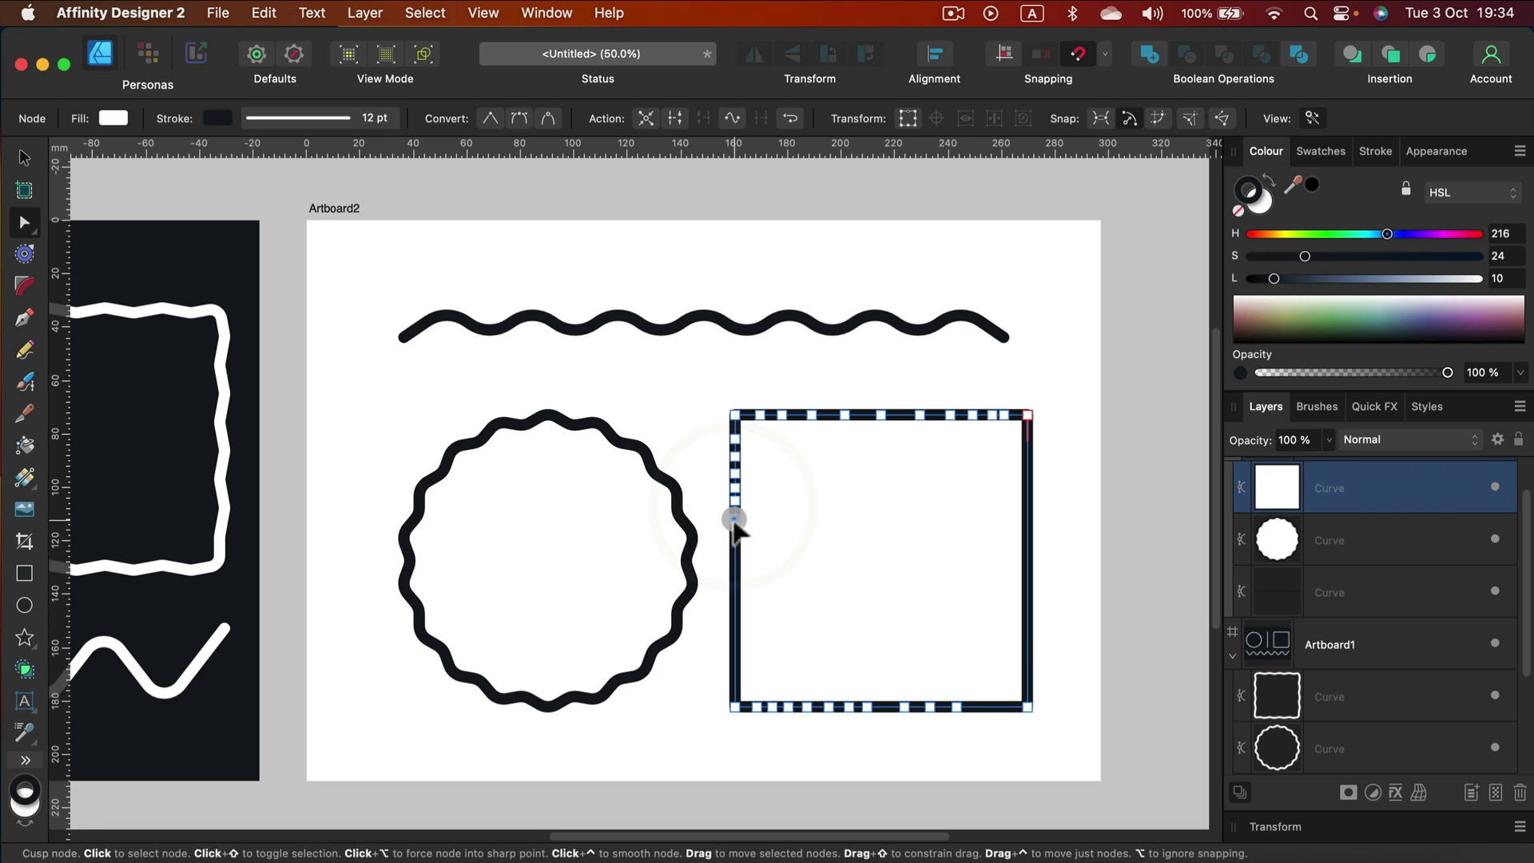
left_click(735, 519)
left_click(736, 535)
left_click(735, 551)
left_click(735, 567)
left_click(735, 582)
left_click(735, 596)
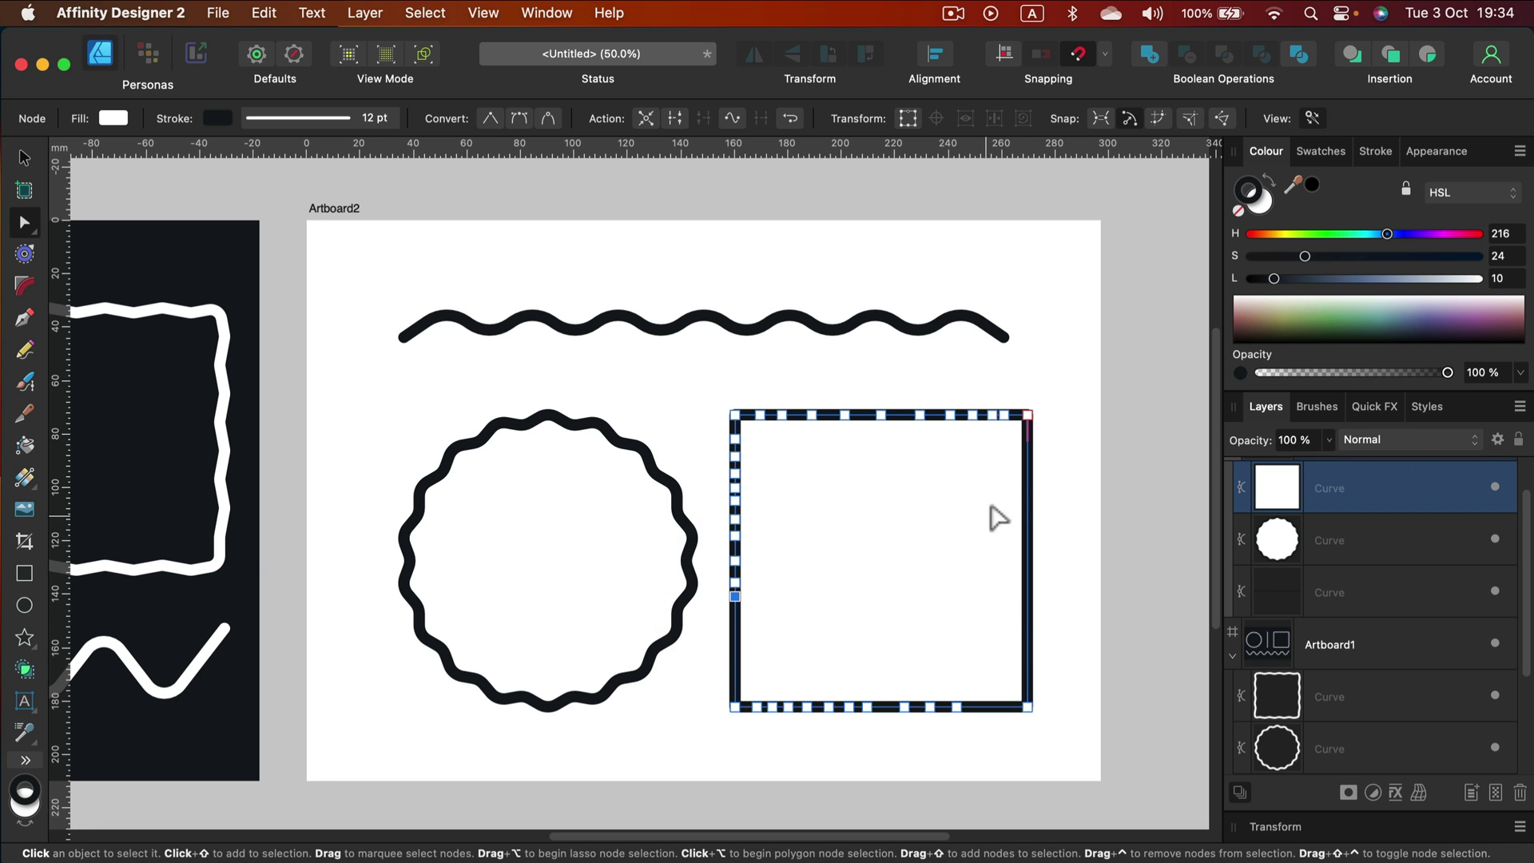
Add ten nodes down the square's right edge.
left_click(1027, 465)
left_click(1028, 482)
left_click(1028, 500)
left_click(1027, 517)
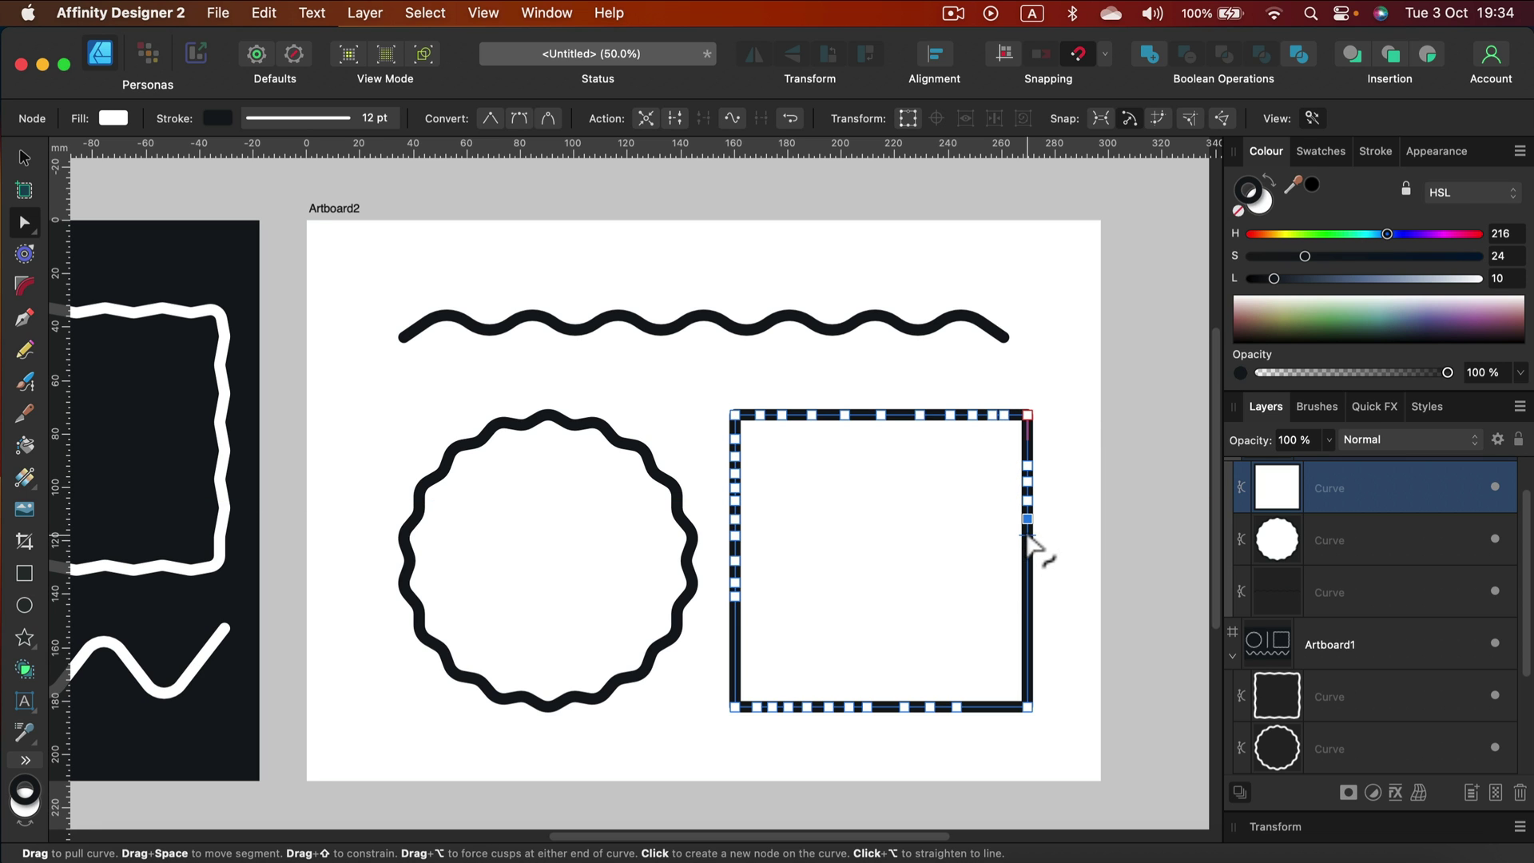
left_click(1027, 535)
left_click(1028, 552)
left_click(1028, 571)
left_click(1028, 589)
left_click(1028, 605)
left_click(1027, 624)
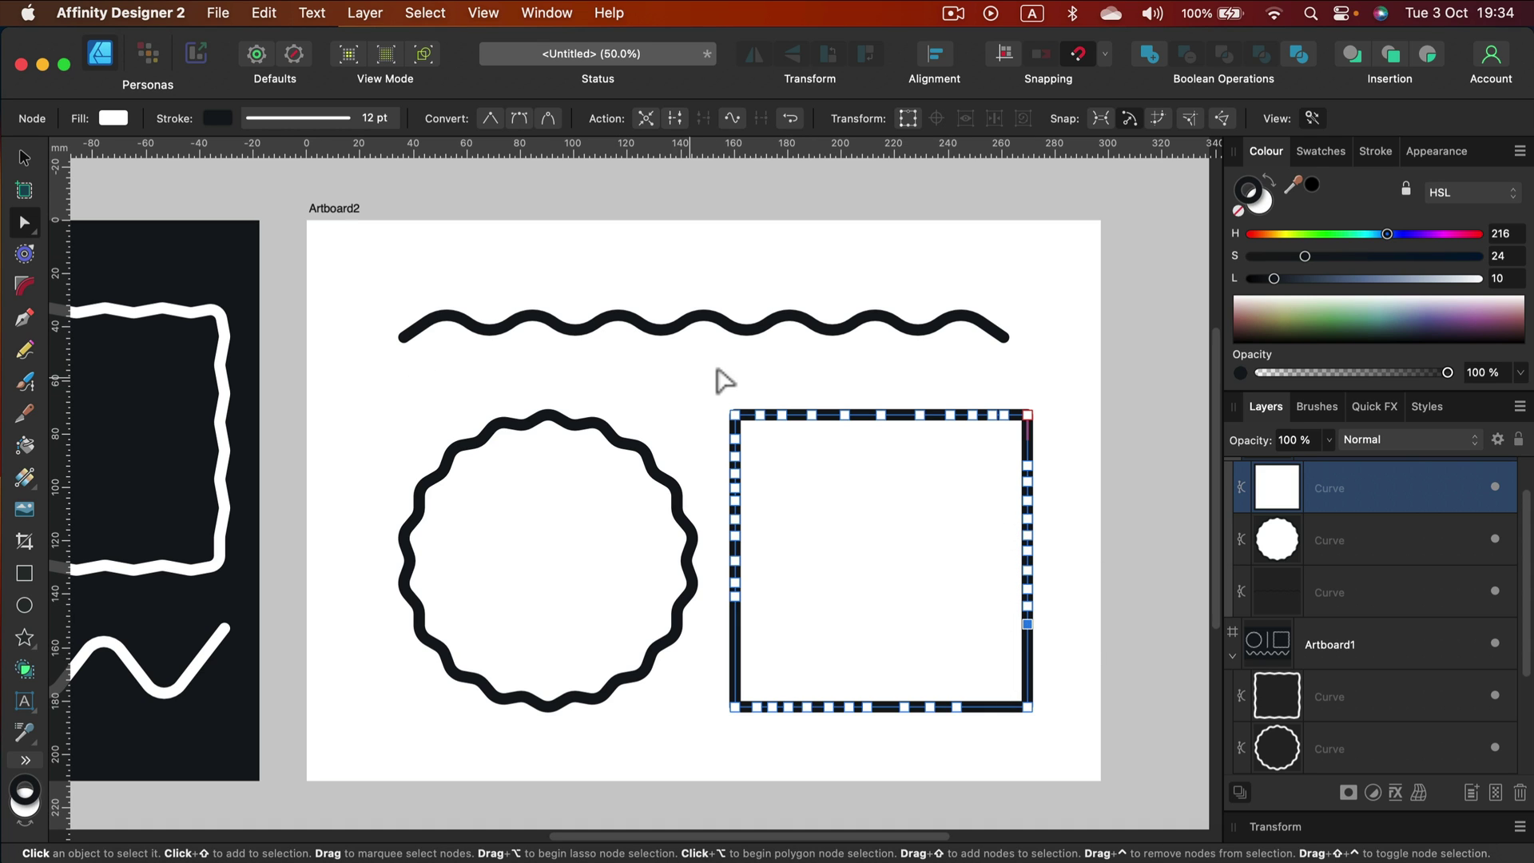
Space the square's top-edge nodes evenly.
left_click_drag(703, 368, 1097, 427)
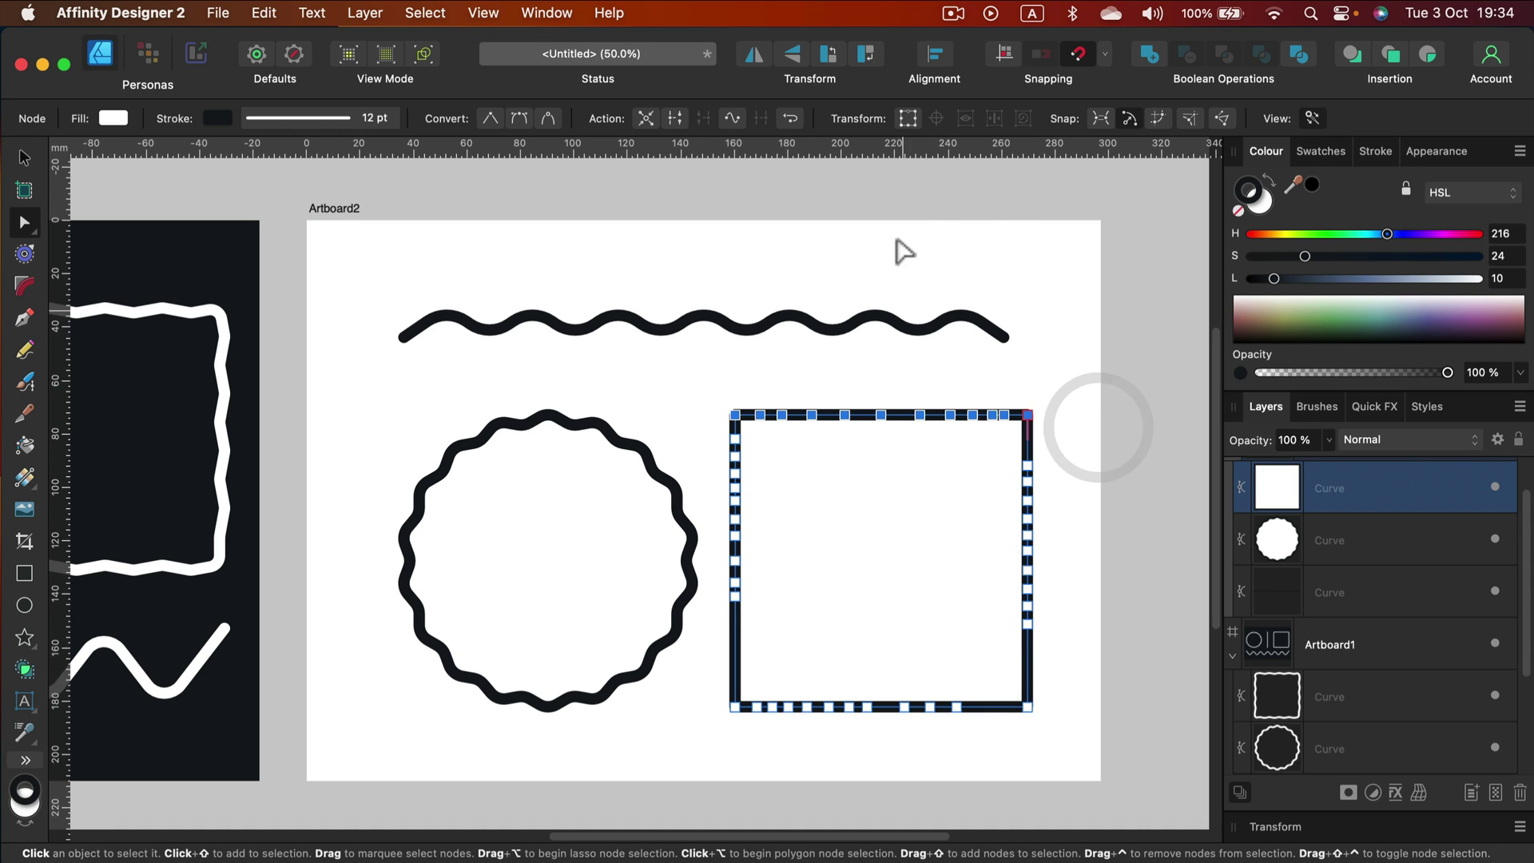
left_click(932, 55)
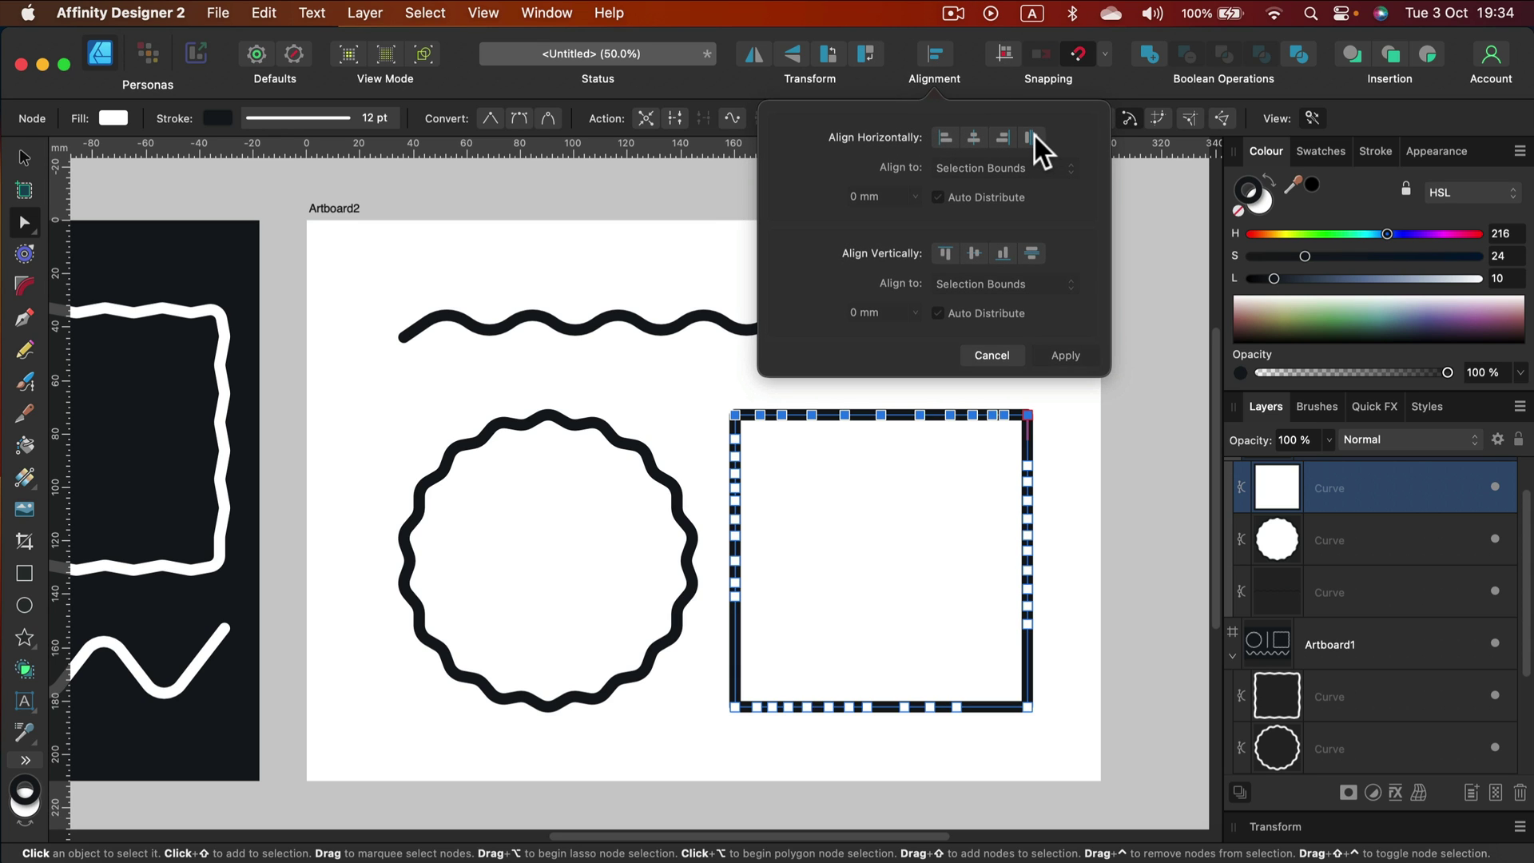
left_click(1033, 136)
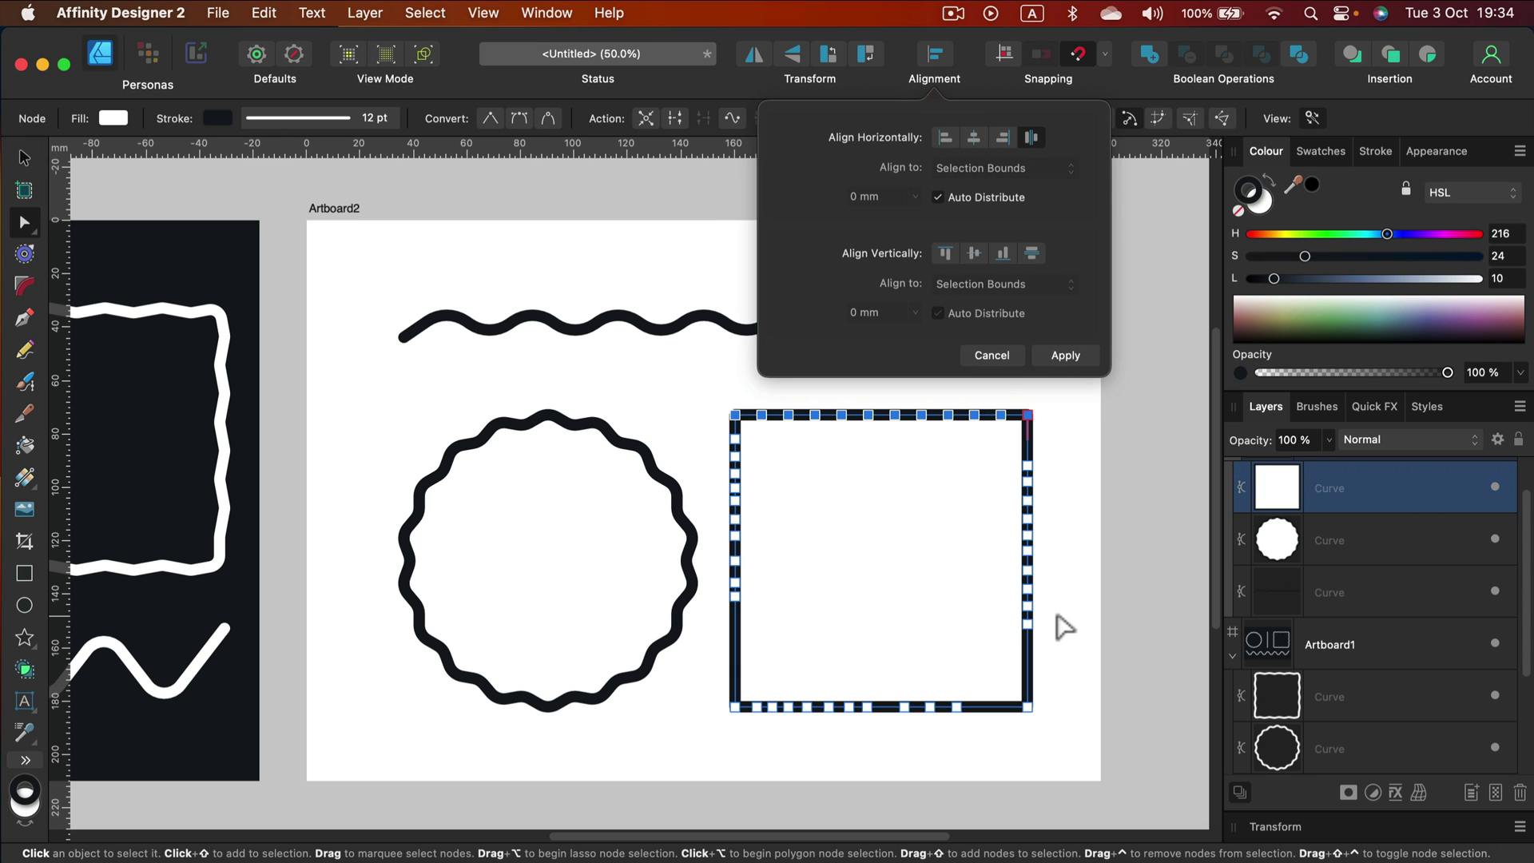
left_click(1053, 500)
Distribute the right-edge nodes evenly down the square.
left_click(1031, 418)
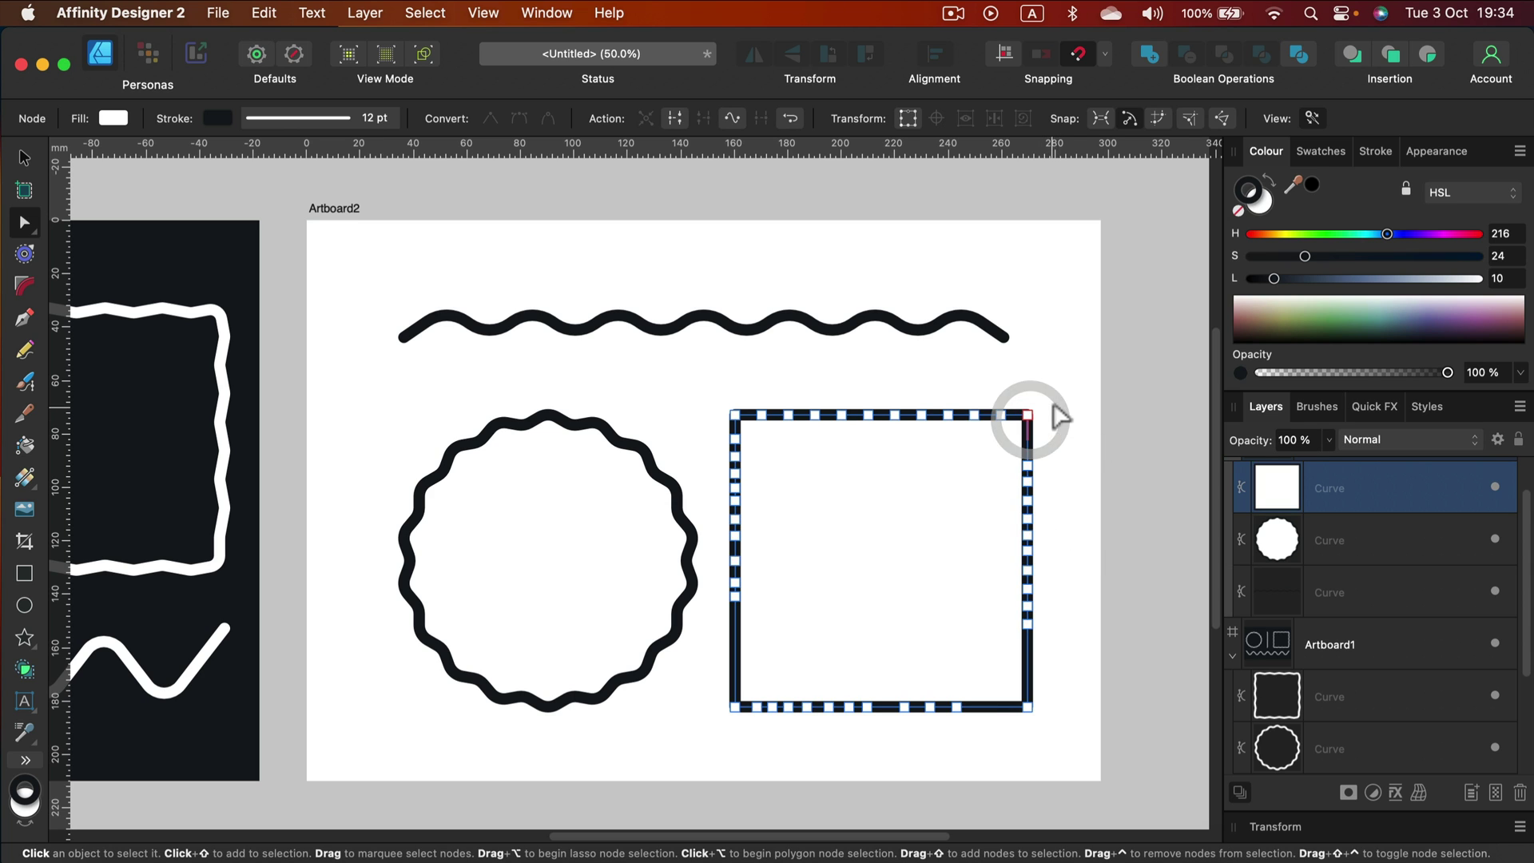
left_click_drag(1063, 413, 1013, 726)
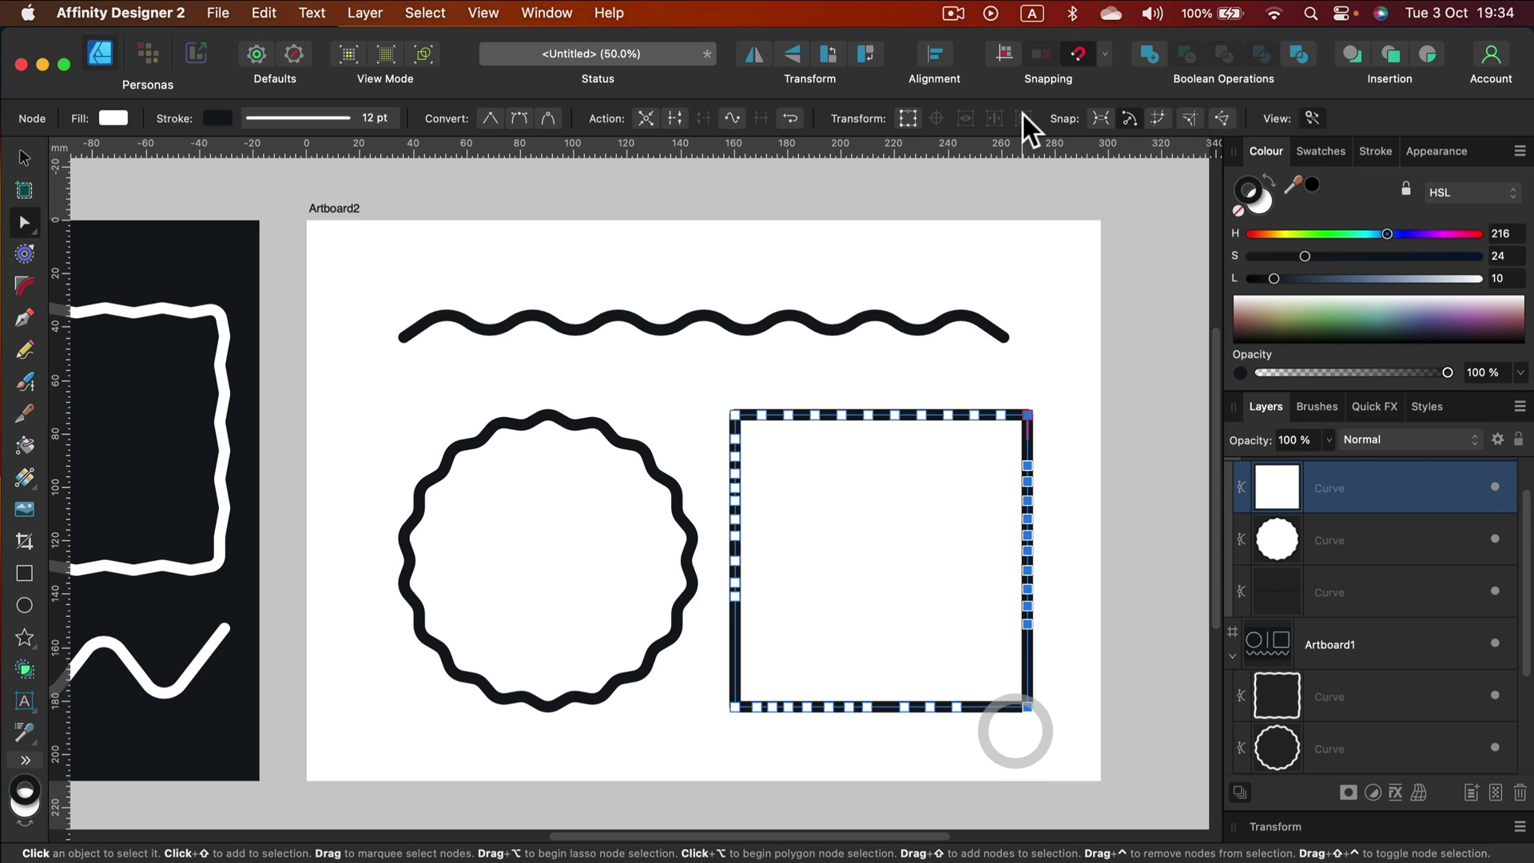
left_click(942, 50)
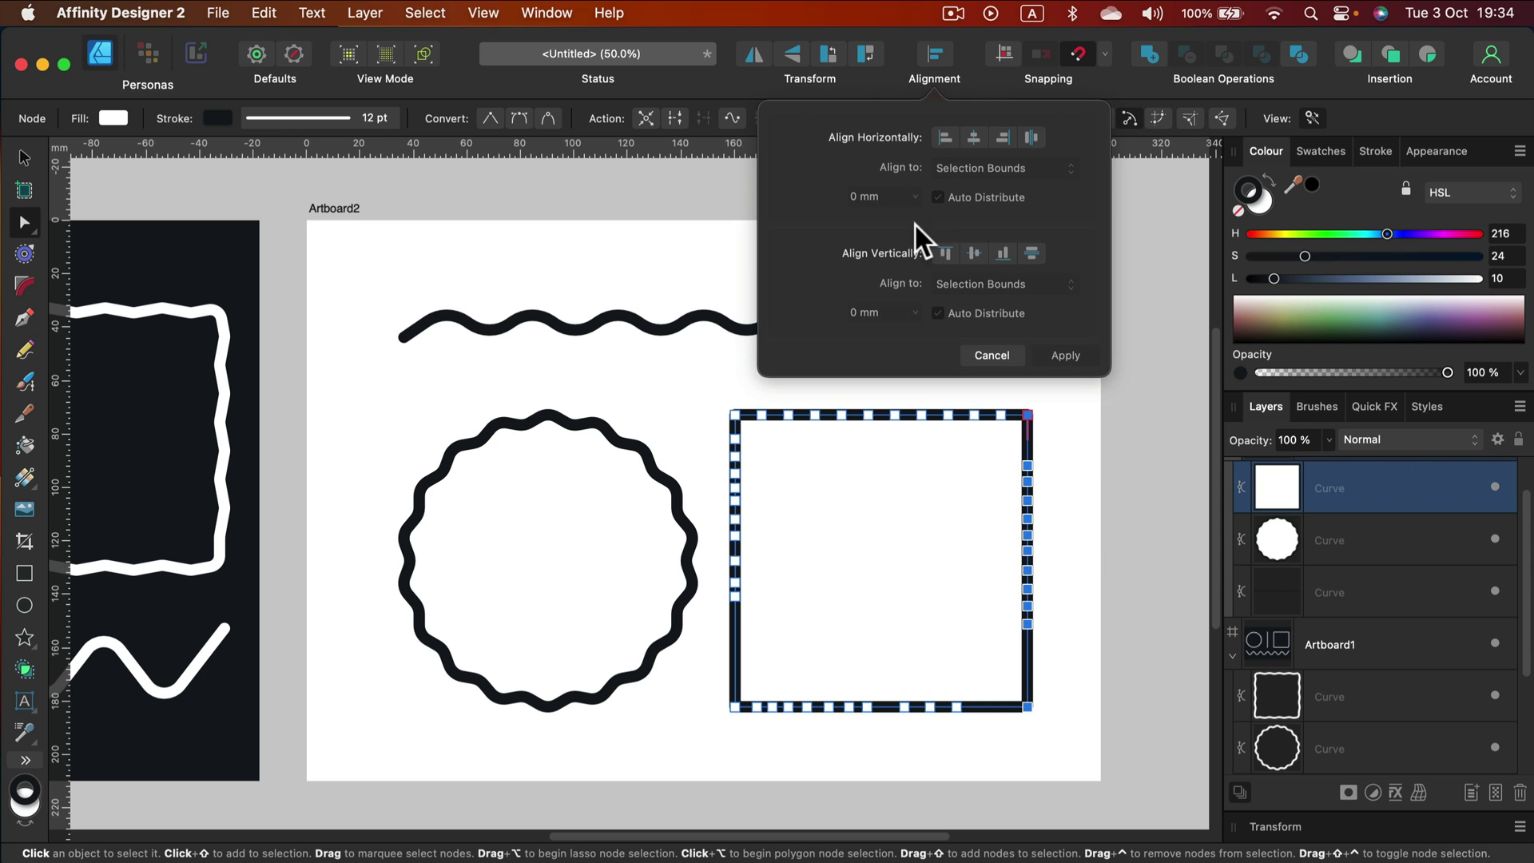
left_click(1032, 253)
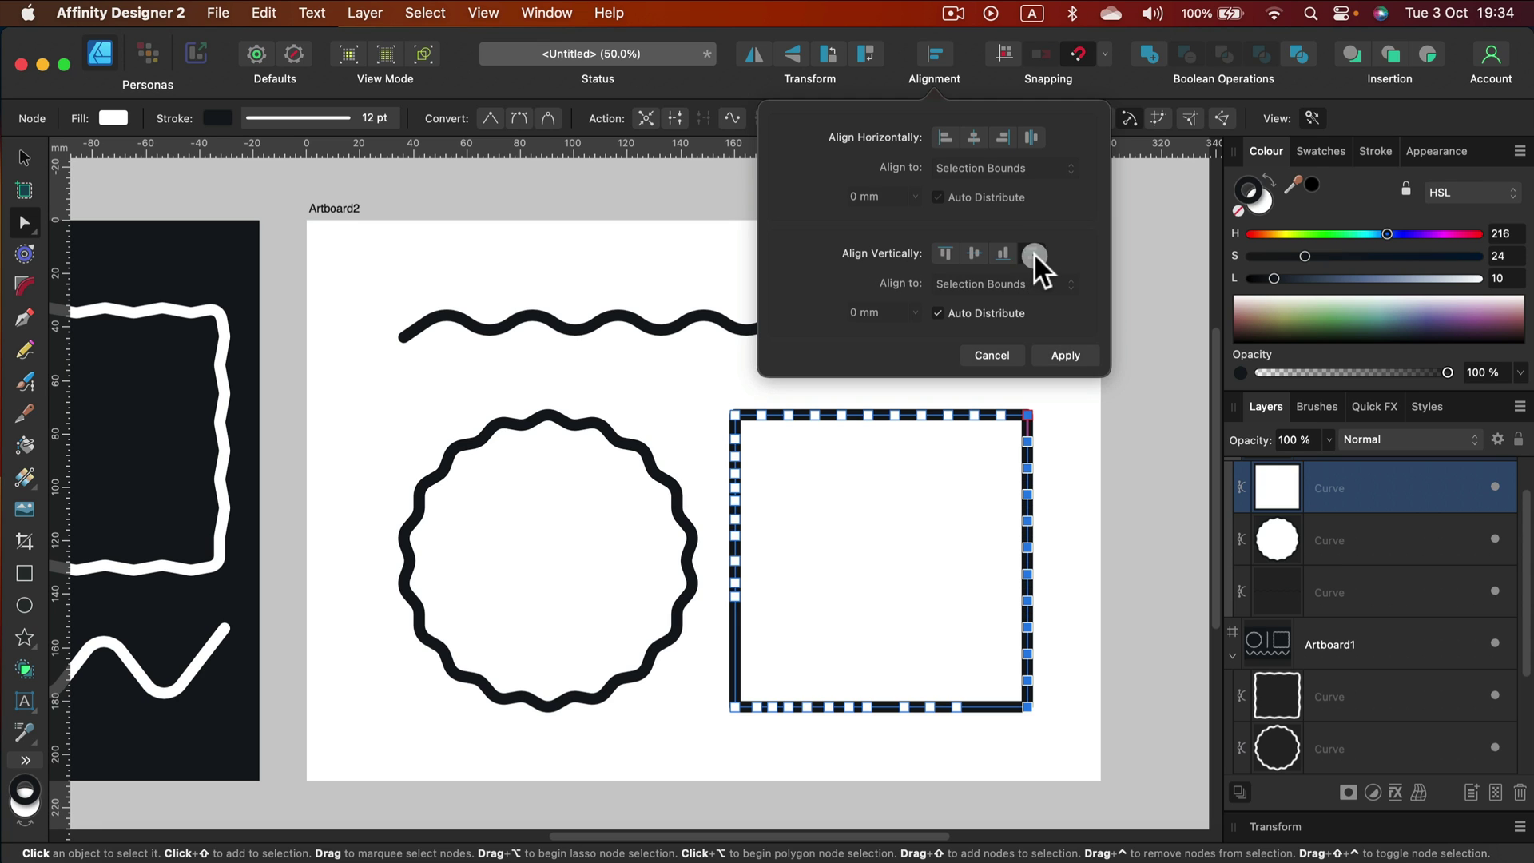
left_click(1073, 707)
Space the bottom-edge nodes evenly across the square.
left_click(1031, 702)
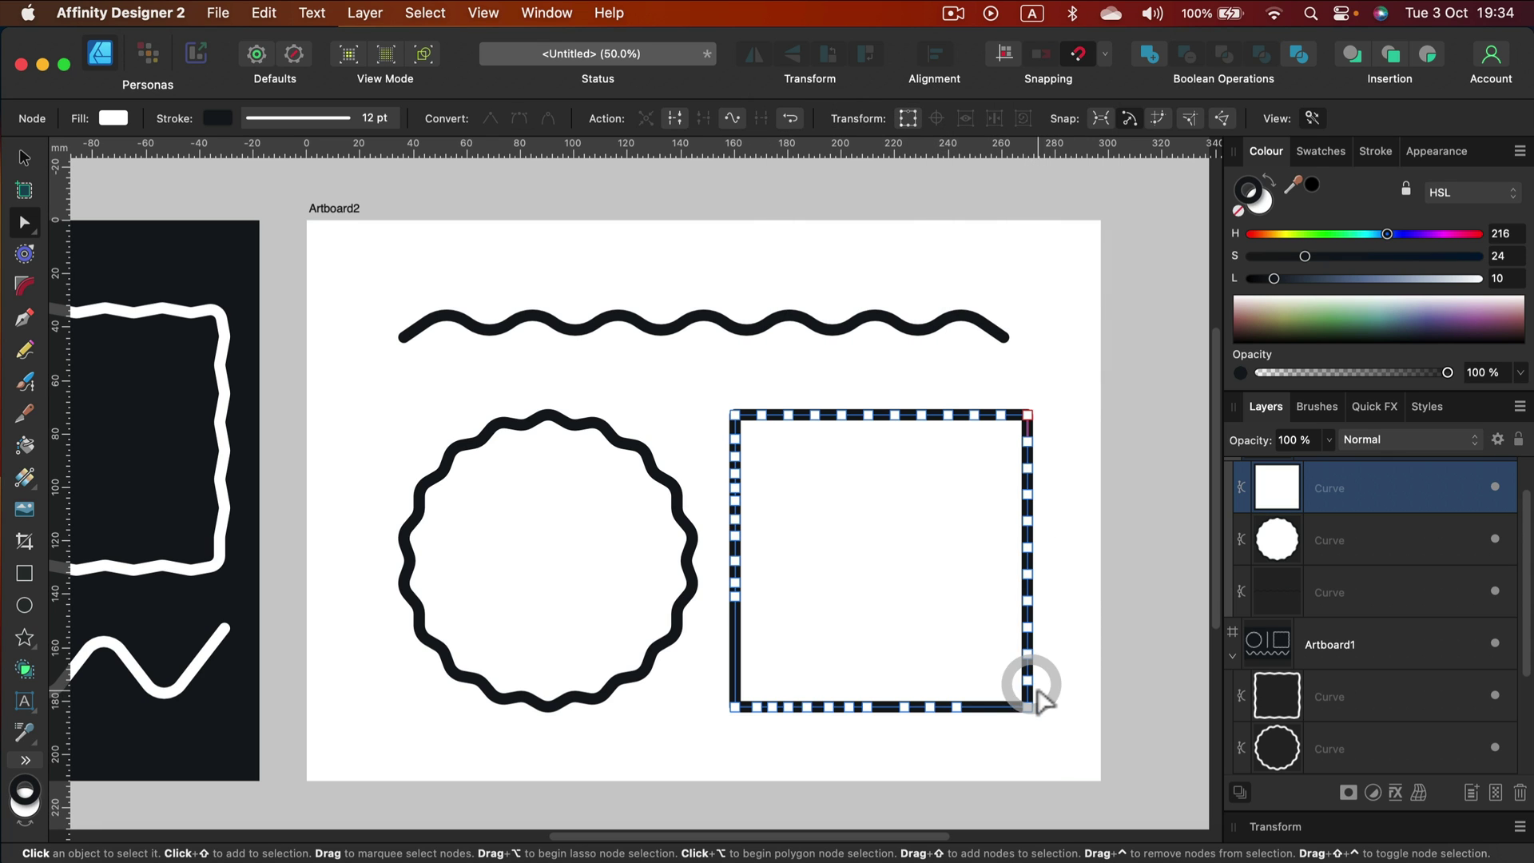
left_click_drag(1044, 709, 702, 745)
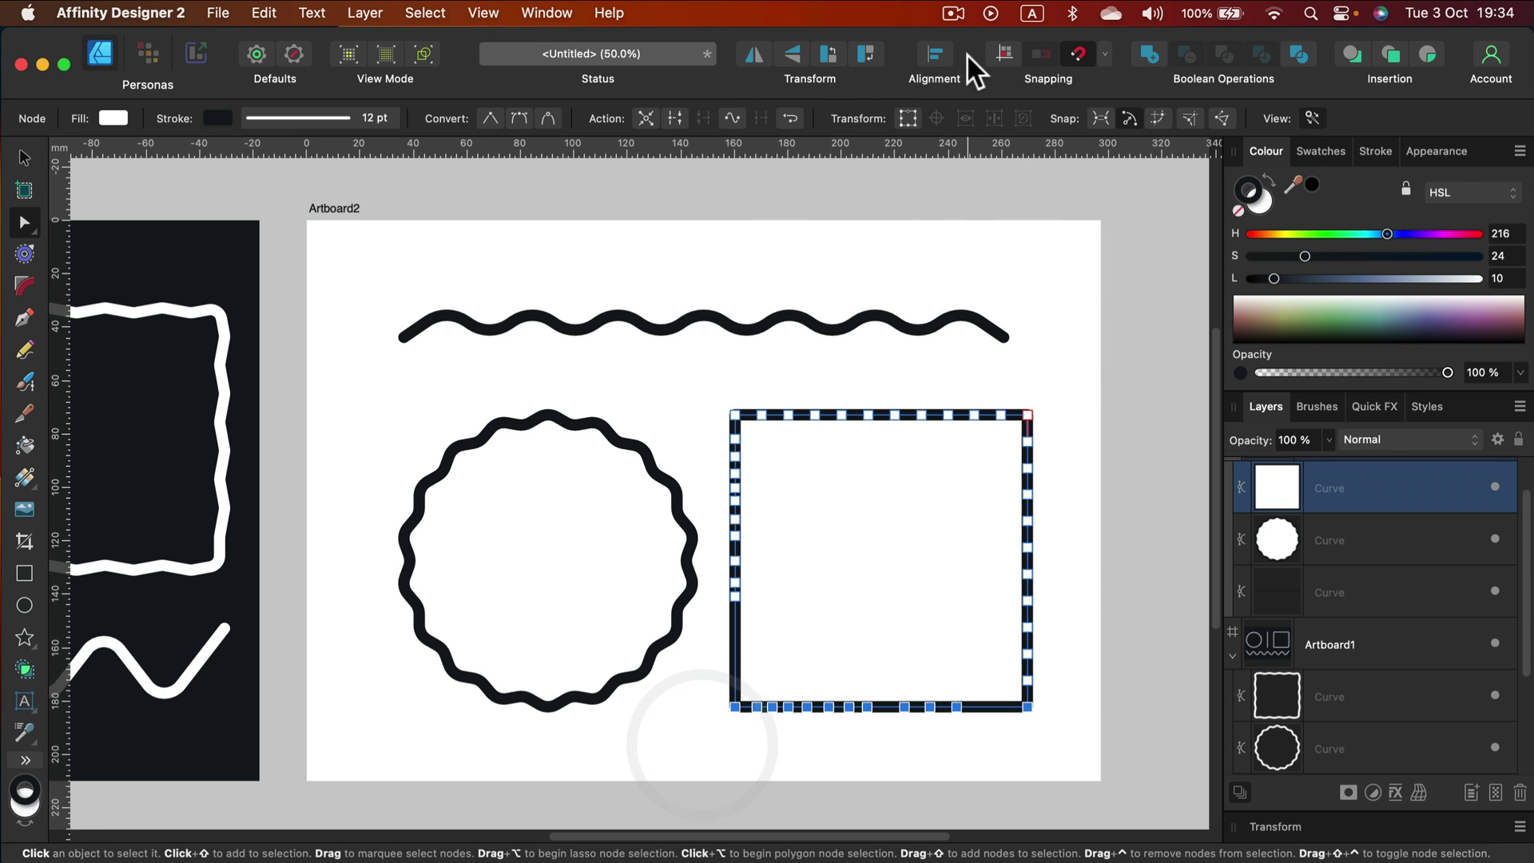
left_click(937, 53)
left_click(1033, 137)
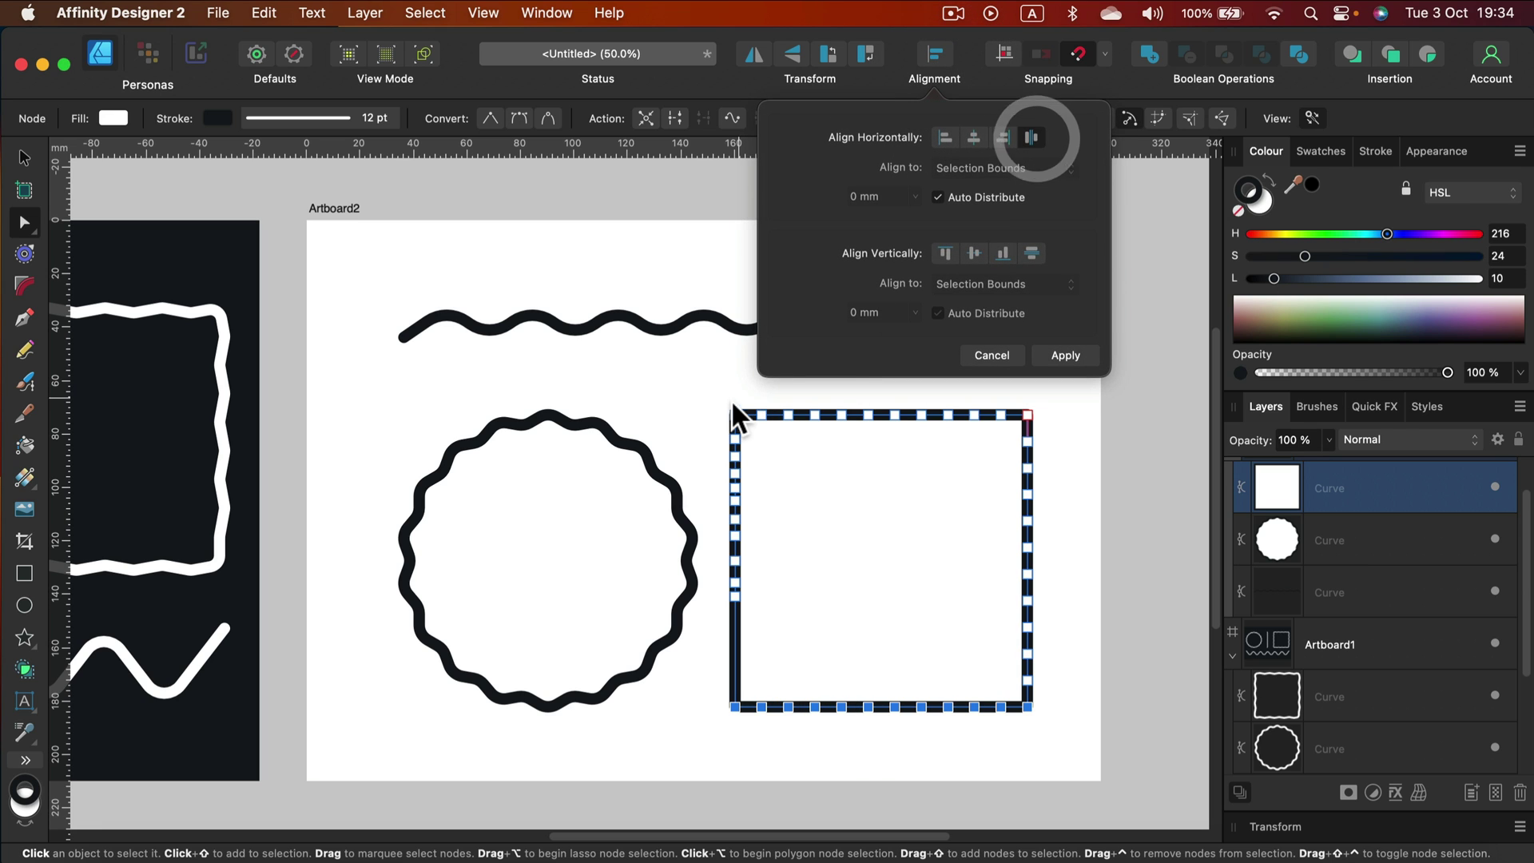
left_click(723, 394)
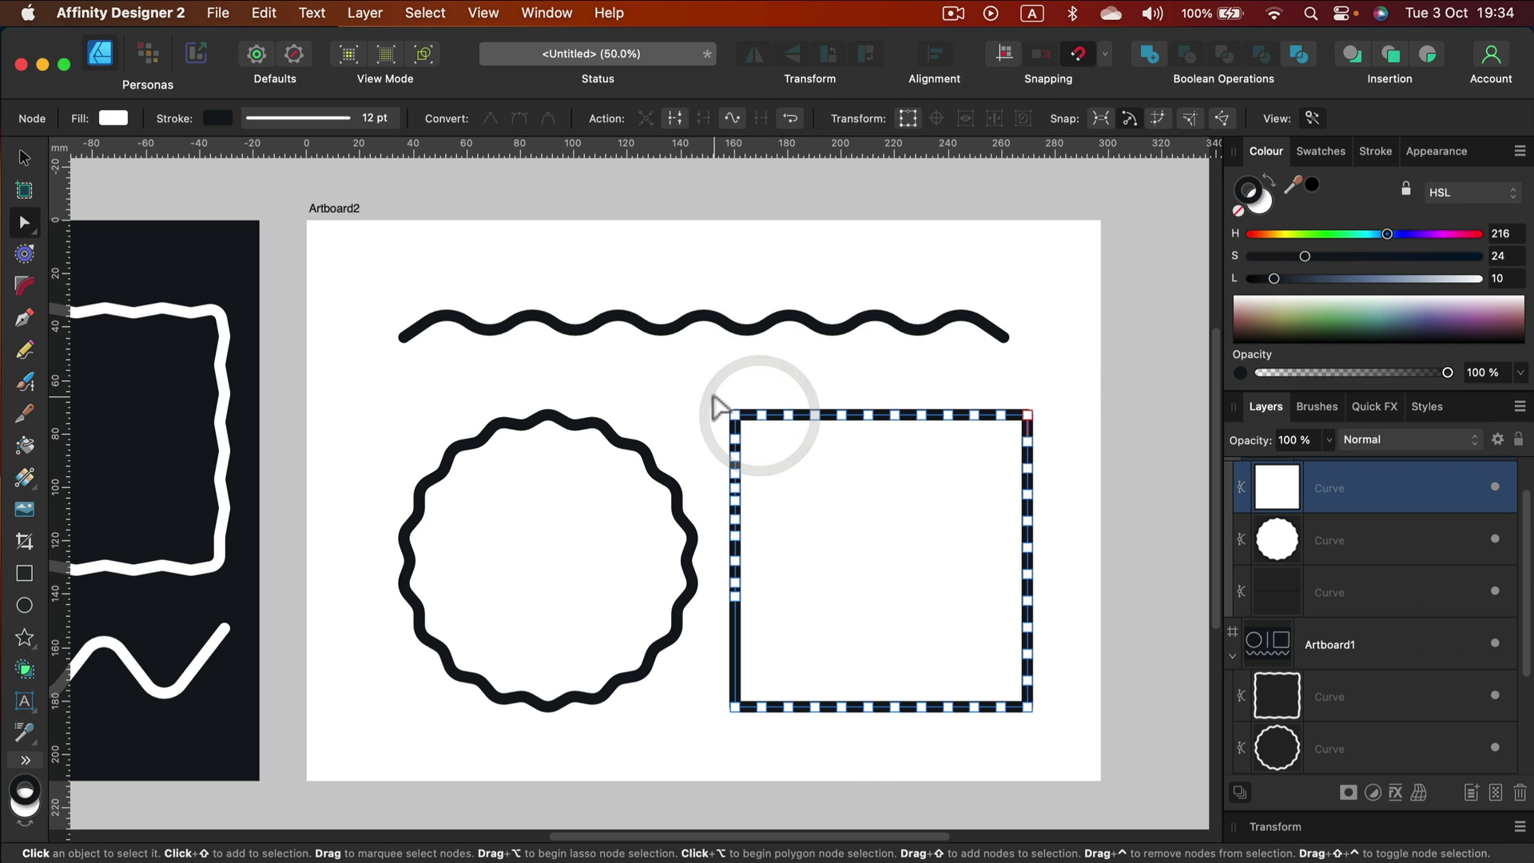
Distribute the left-edge nodes evenly, then reselect the square.
left_click_drag(712, 399, 745, 732)
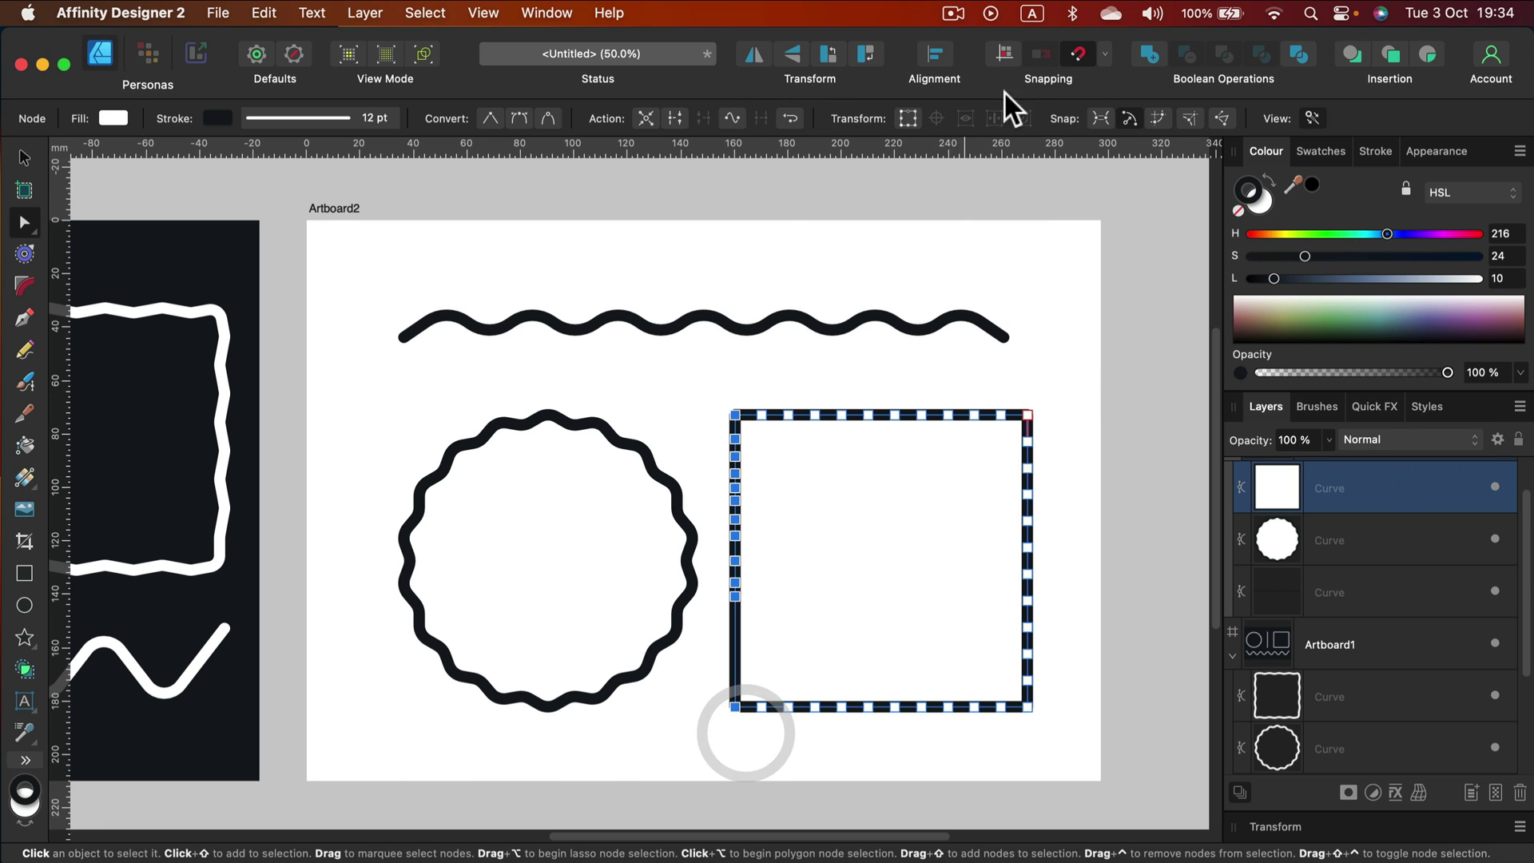
left_click(936, 52)
left_click(1035, 250)
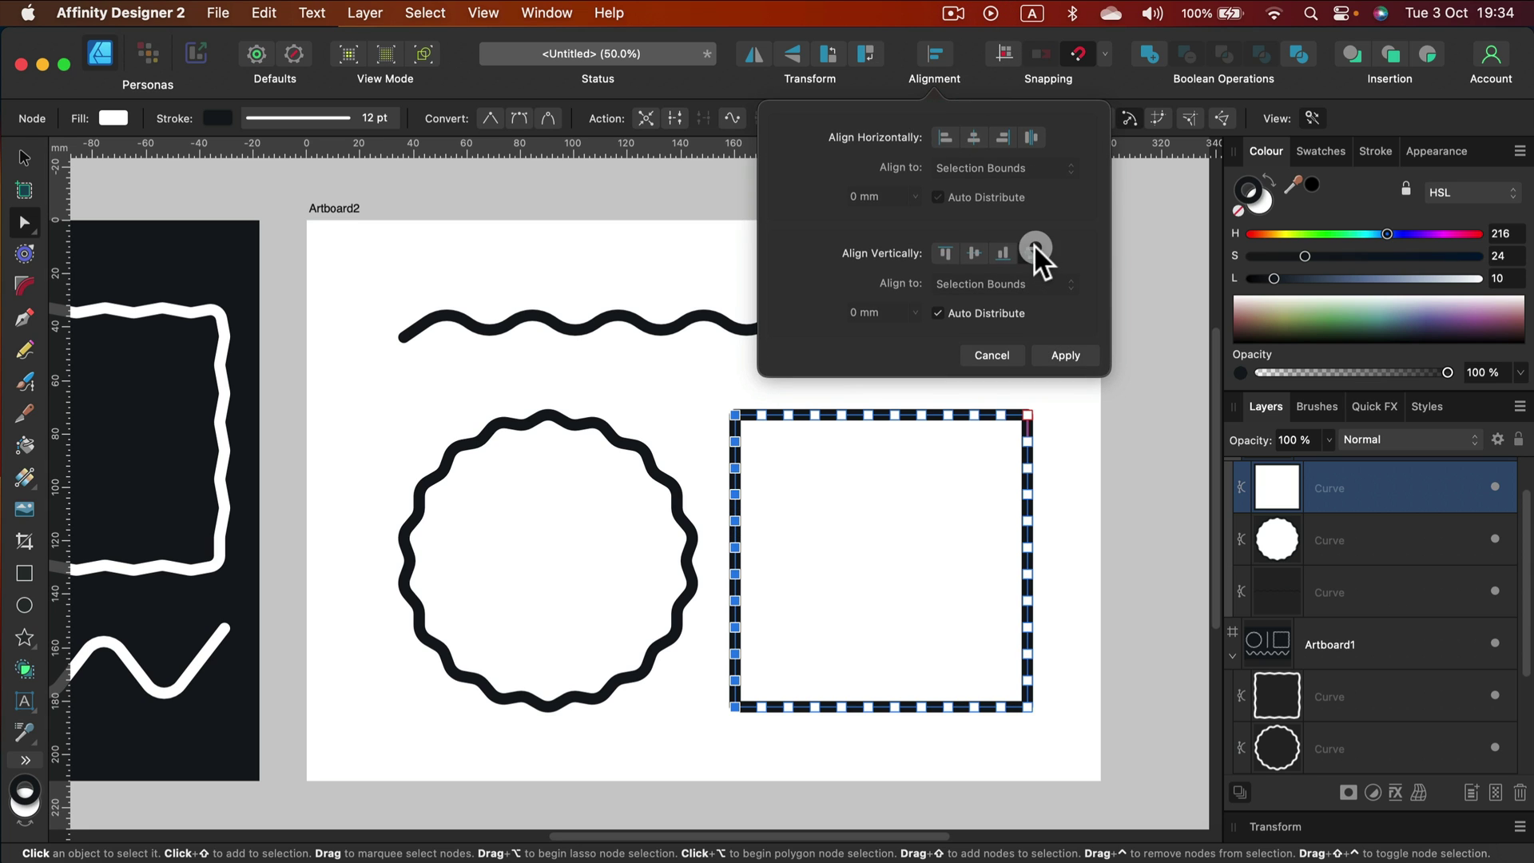
left_click(694, 377)
left_click(791, 405)
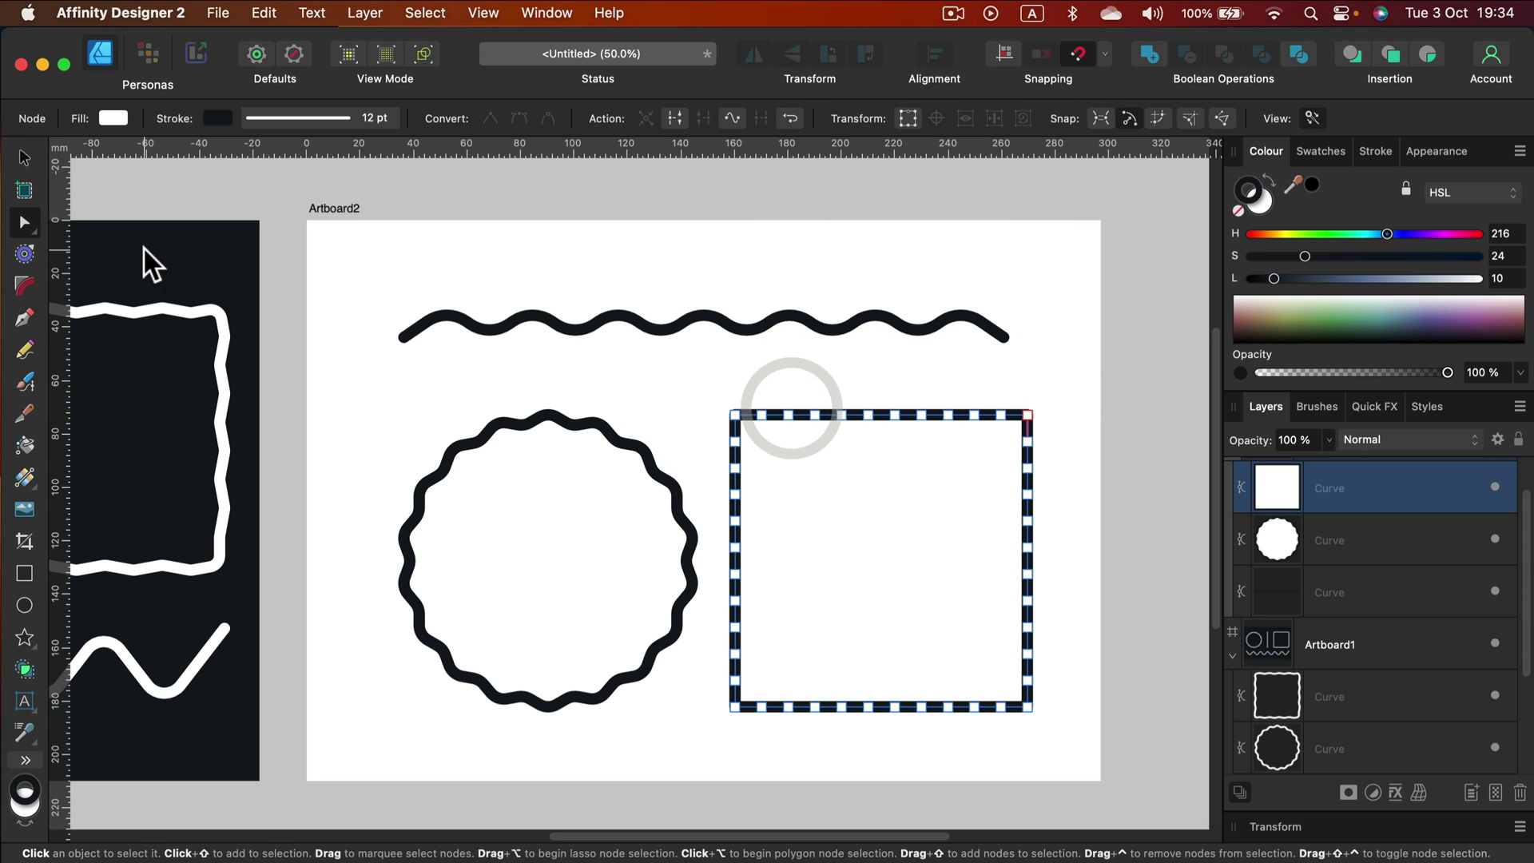
Select alternate top and bottom nodes of the square and raise them, fine-tuning the zigzag.
left_click_drag(756, 366, 769, 786)
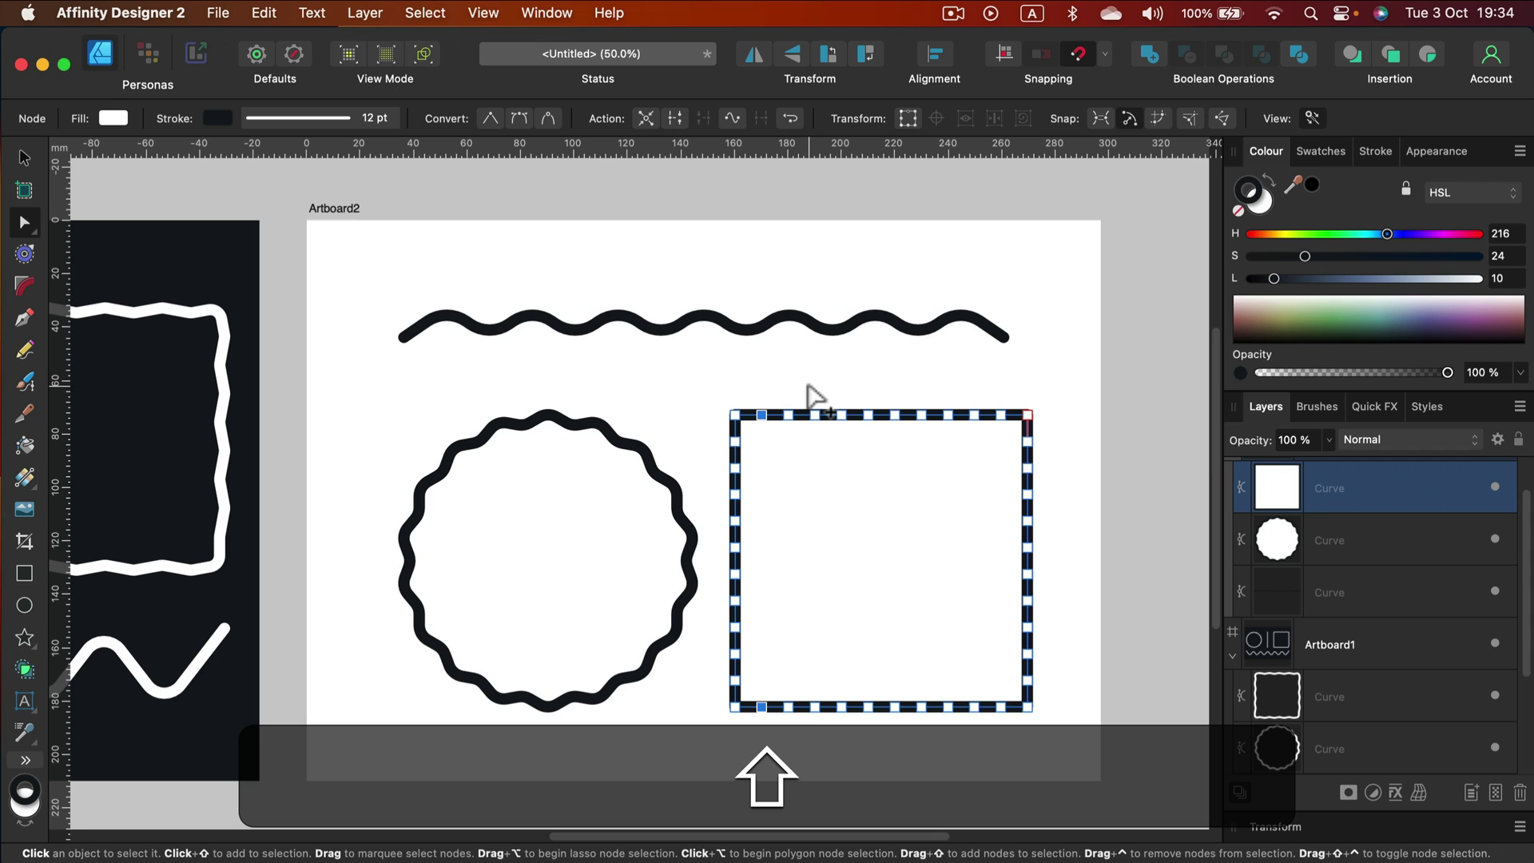
left_click_drag(809, 386, 823, 761)
left_click_drag(854, 374, 884, 780)
left_click_drag(911, 389, 935, 743)
left_click_drag(975, 381, 978, 733)
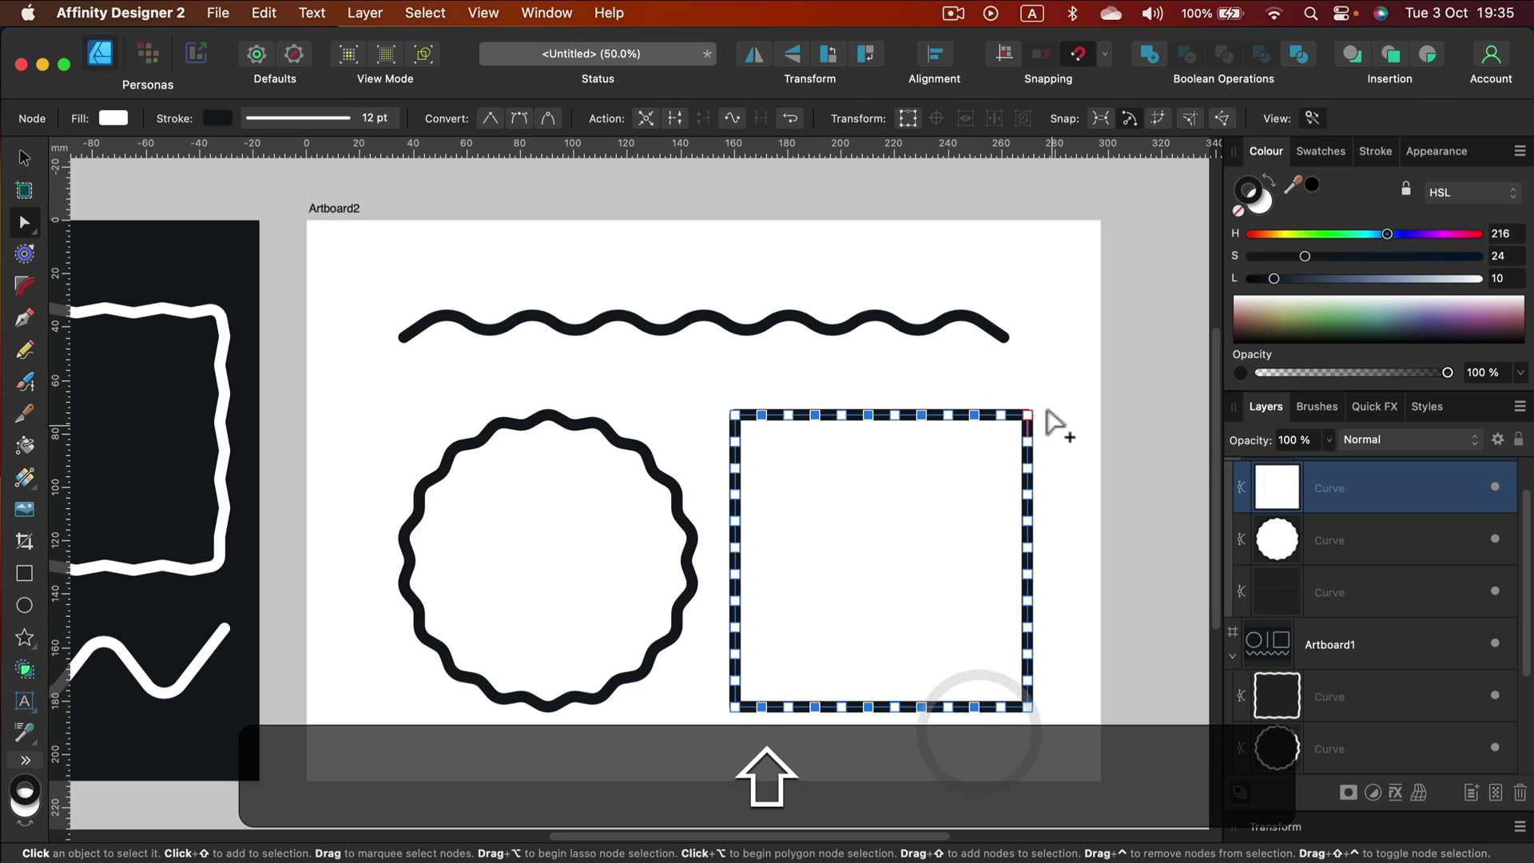
left_click_drag(1063, 385, 1019, 745)
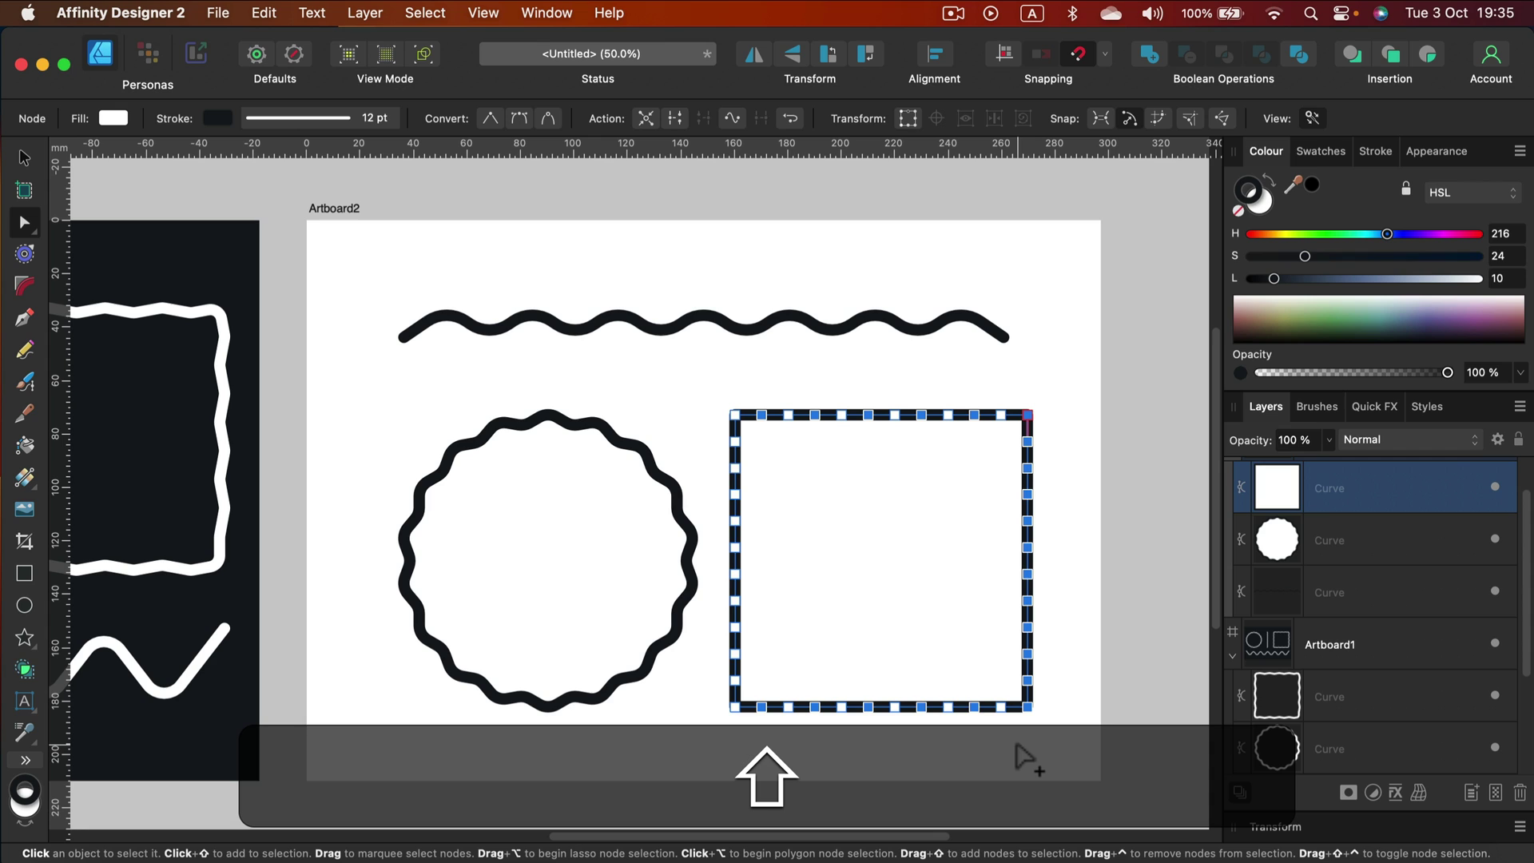
key("shift+Up")
key("shift+Up")
key("shift+Up")
key("shift+Up")
key("shift+Up")
key("shift+Up")
key("shift+Up")
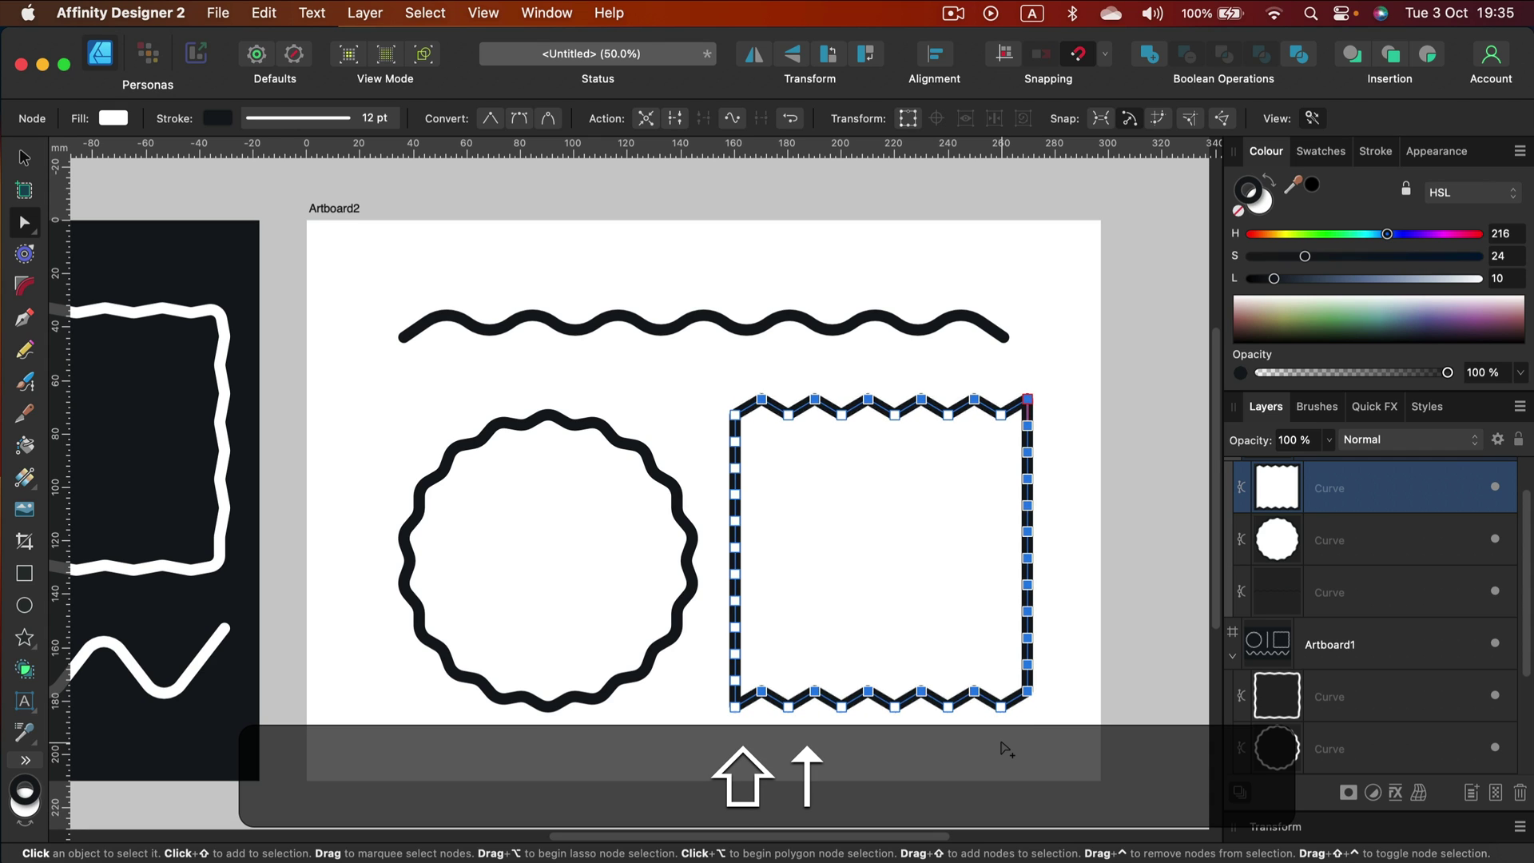
key("shift+Down")
key("shift+Down")
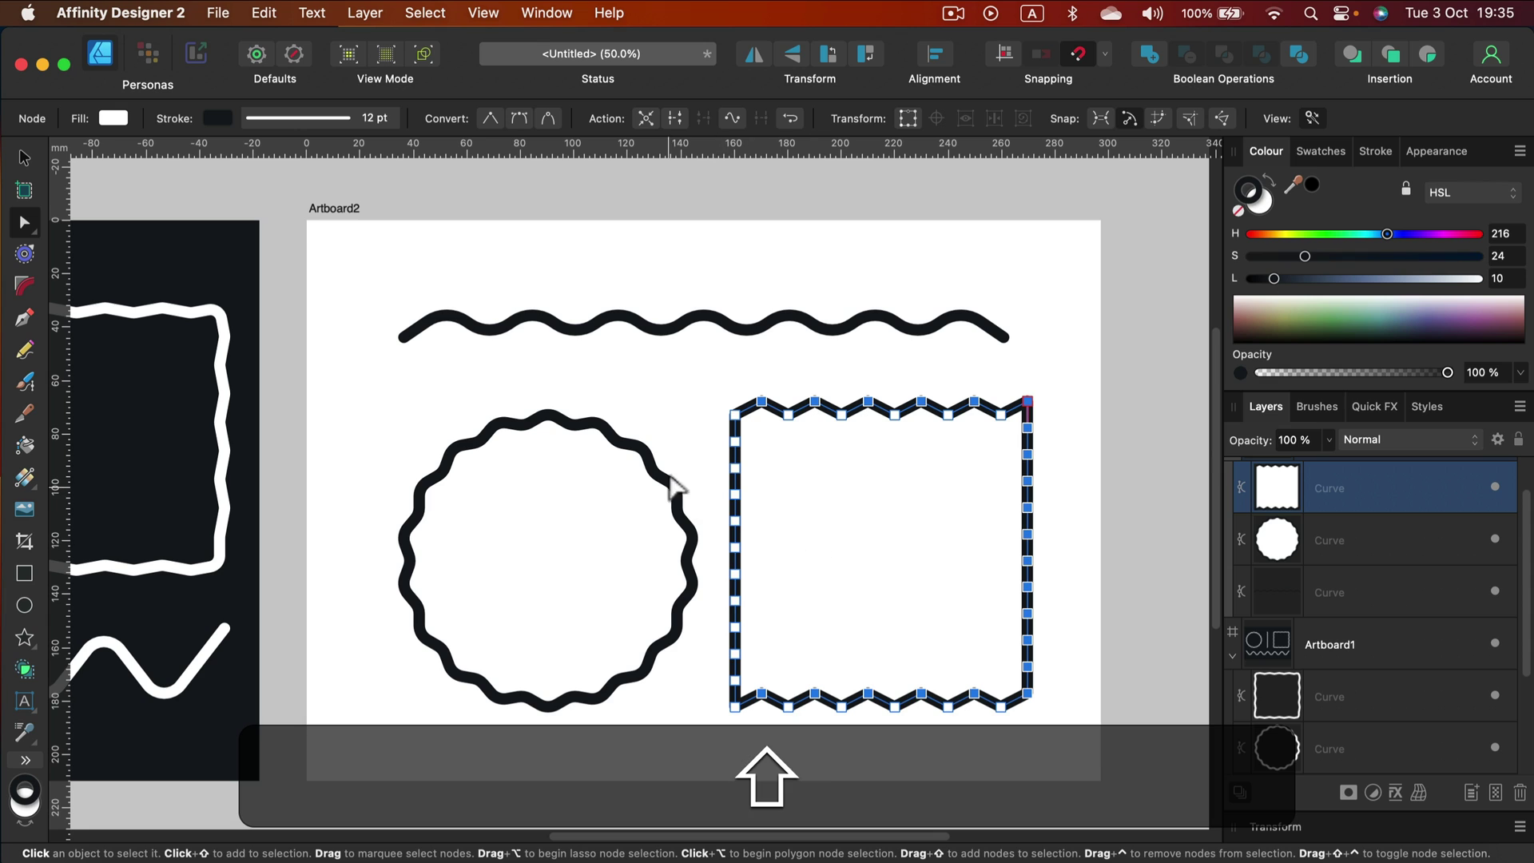
Select the square's left-edge nodes, from the top-left to the bottom-left corner.
left_click(687, 431)
left_click(736, 416)
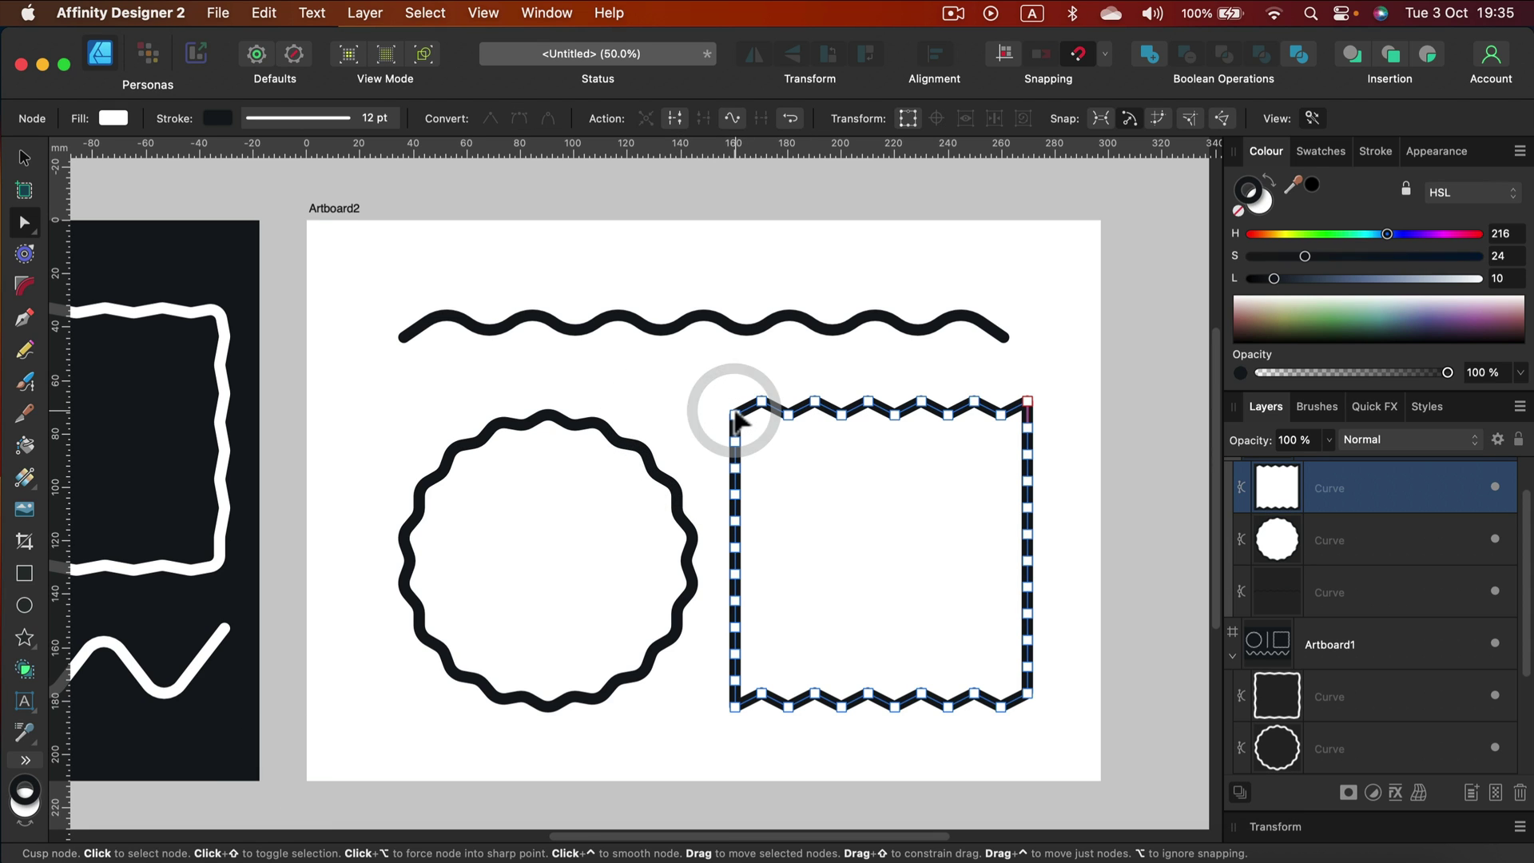
left_click(735, 414)
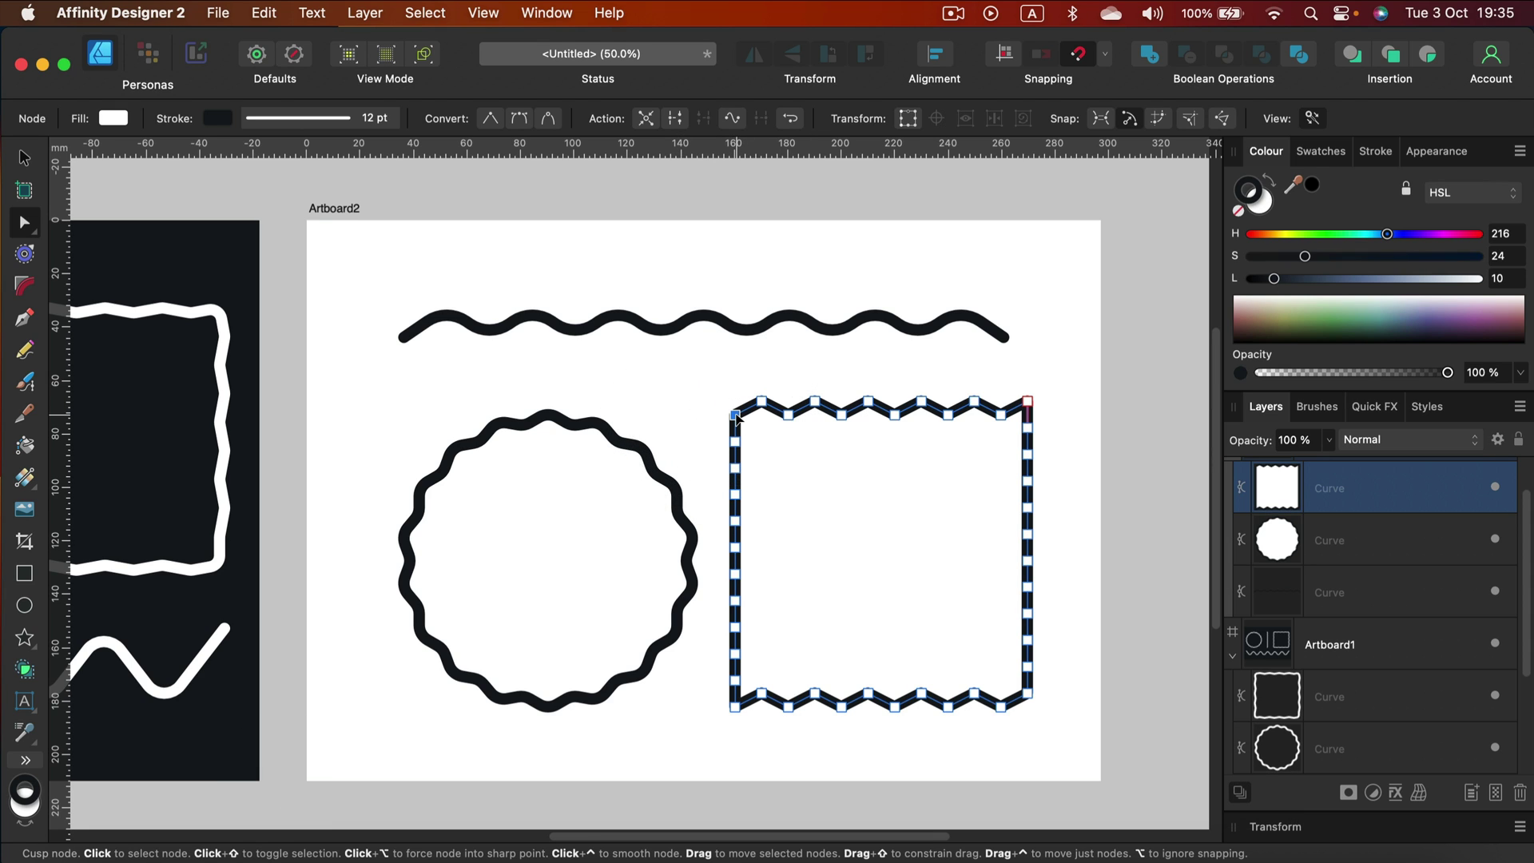
left_click(735, 442)
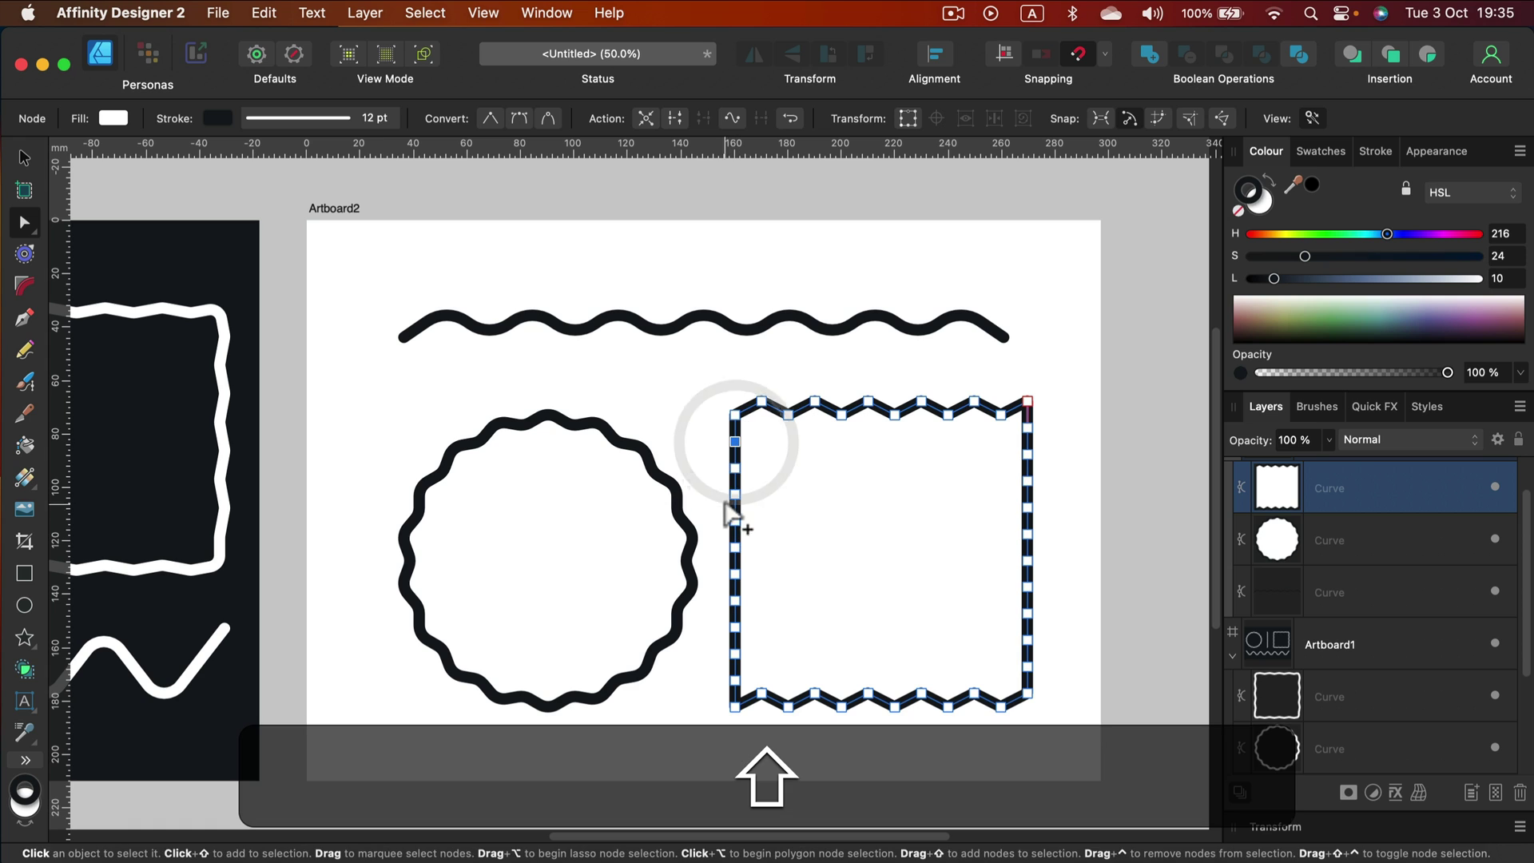
left_click(735, 494, "shift")
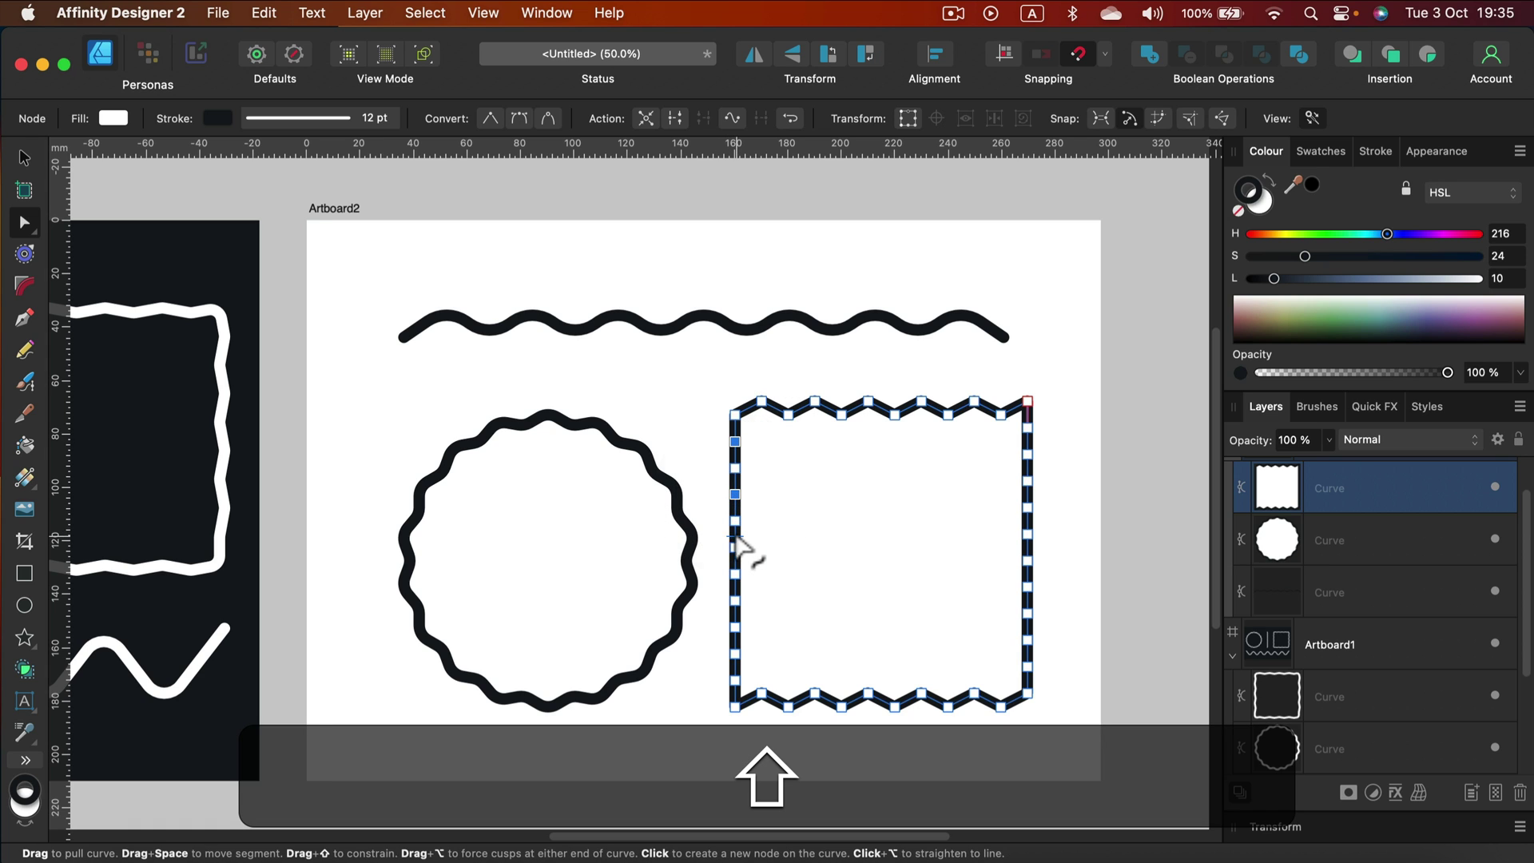
left_click(736, 548, "shift")
left_click(735, 600, "shift")
left_click(735, 654, "shift")
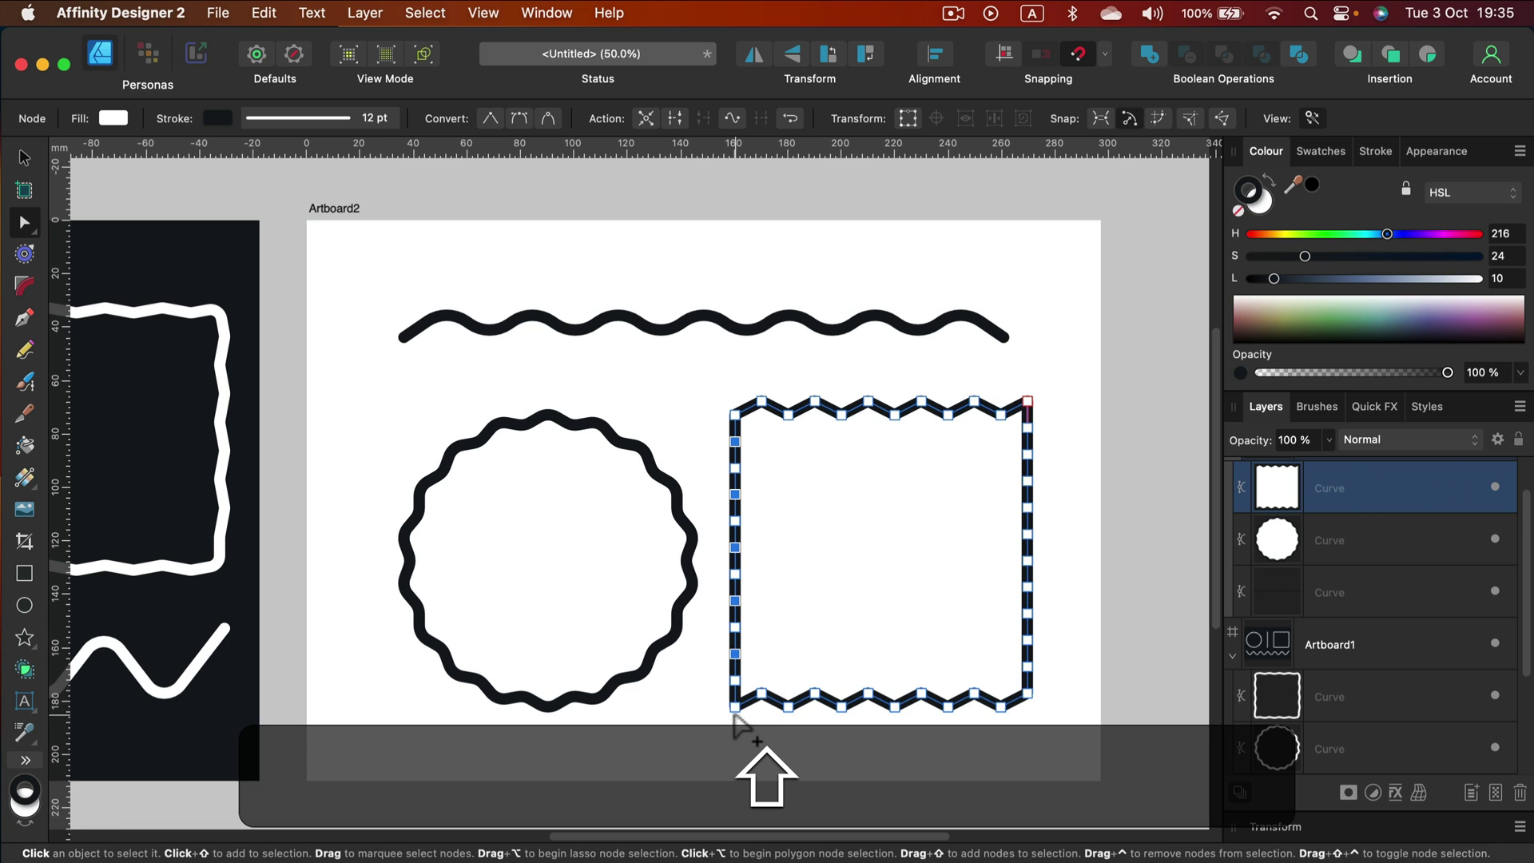
left_click(735, 706, "shift")
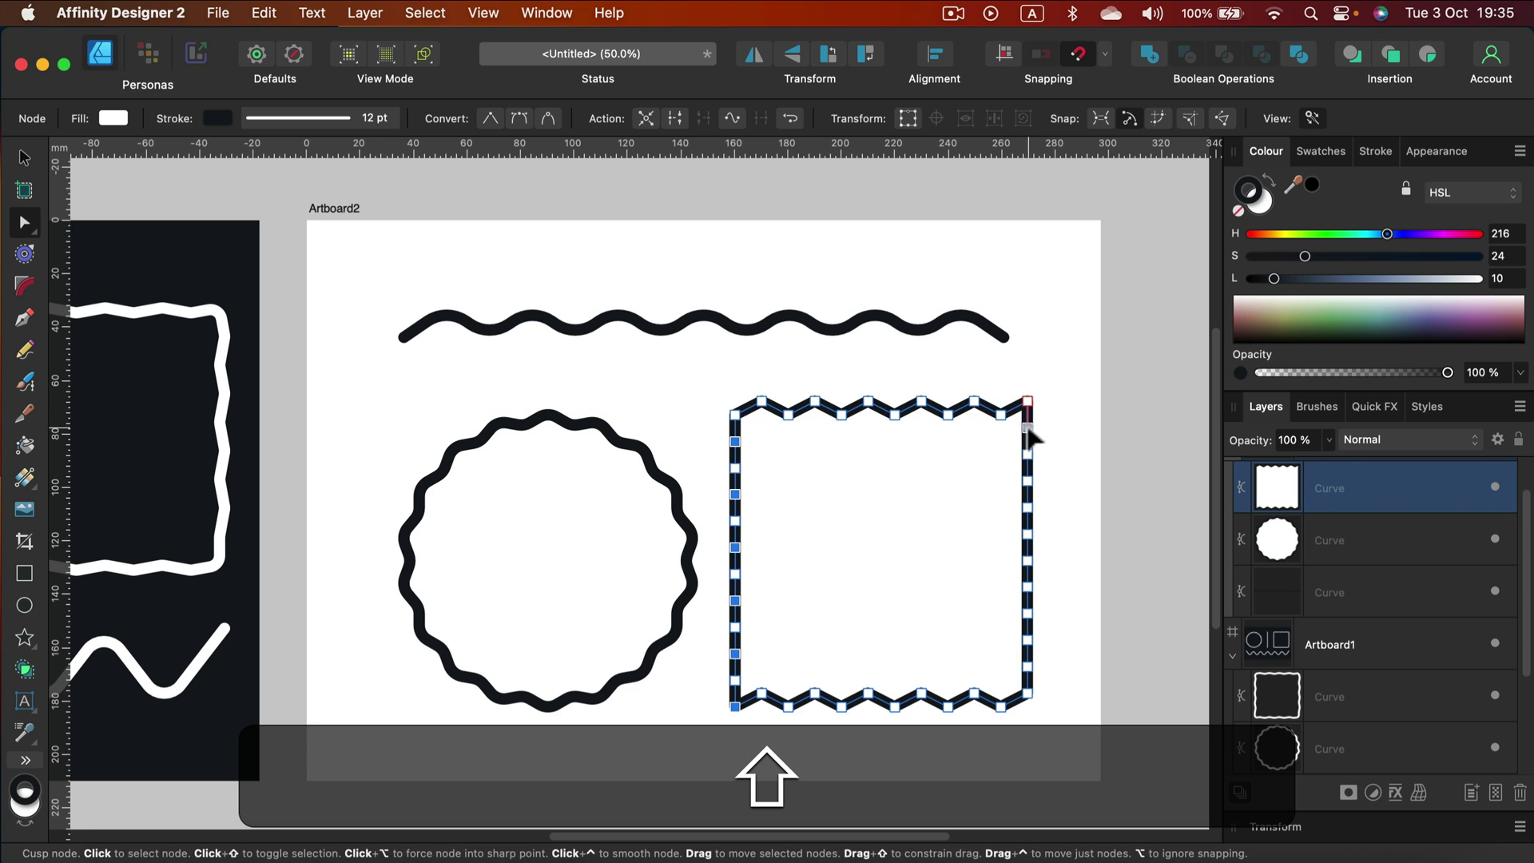
Add the right-edge nodes down to the bottom-right corner and nudge all chosen side nodes left.
left_click(1028, 429, "shift")
left_click(1027, 481, "shift")
left_click(1027, 534, "shift")
left_click(1028, 586, "shift")
left_click(1028, 640, "shift")
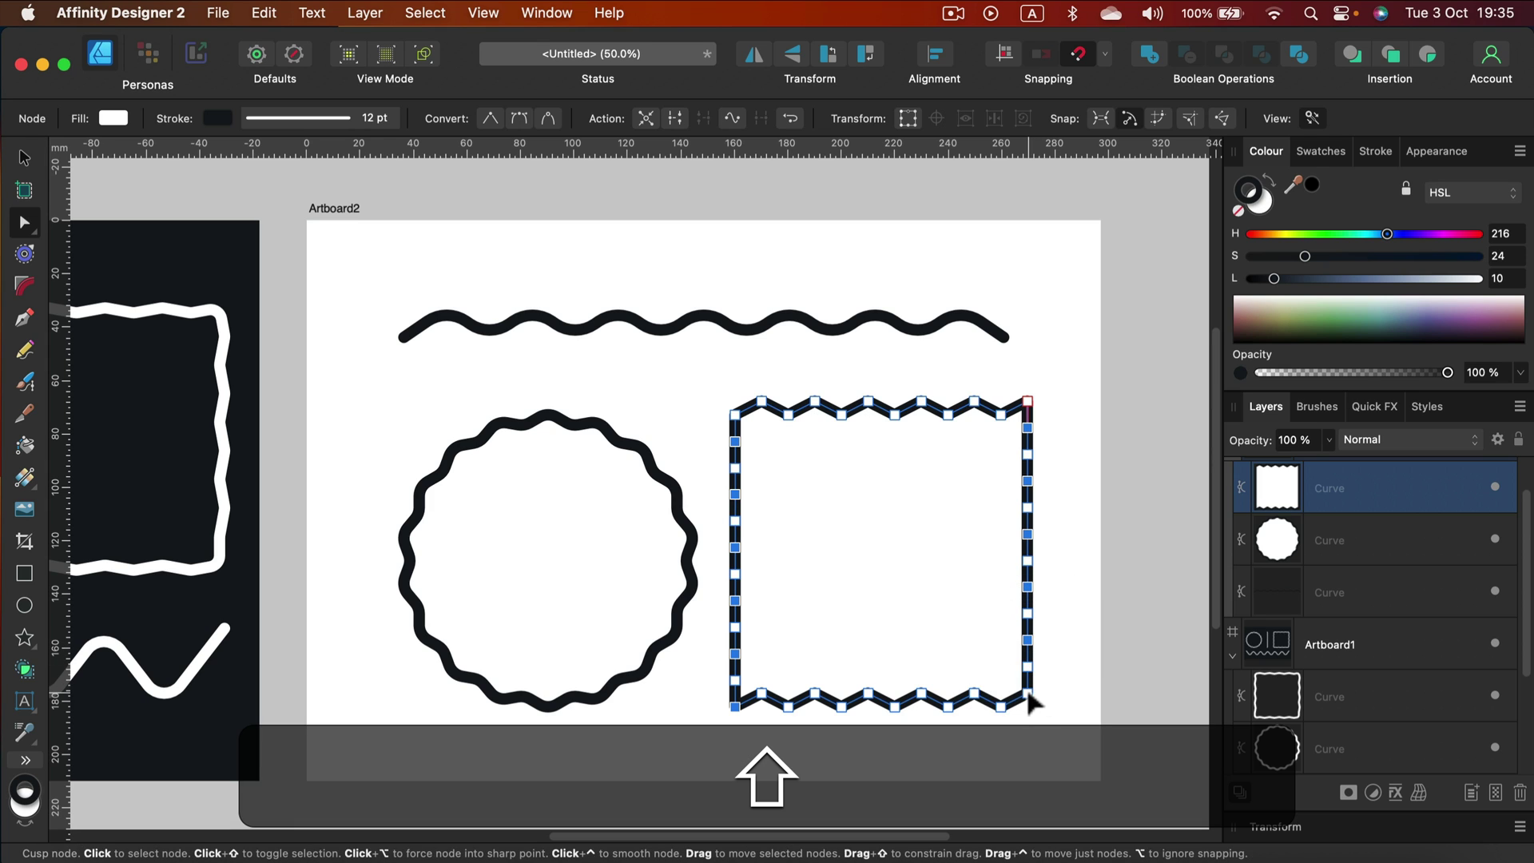
left_click(1028, 694, "shift")
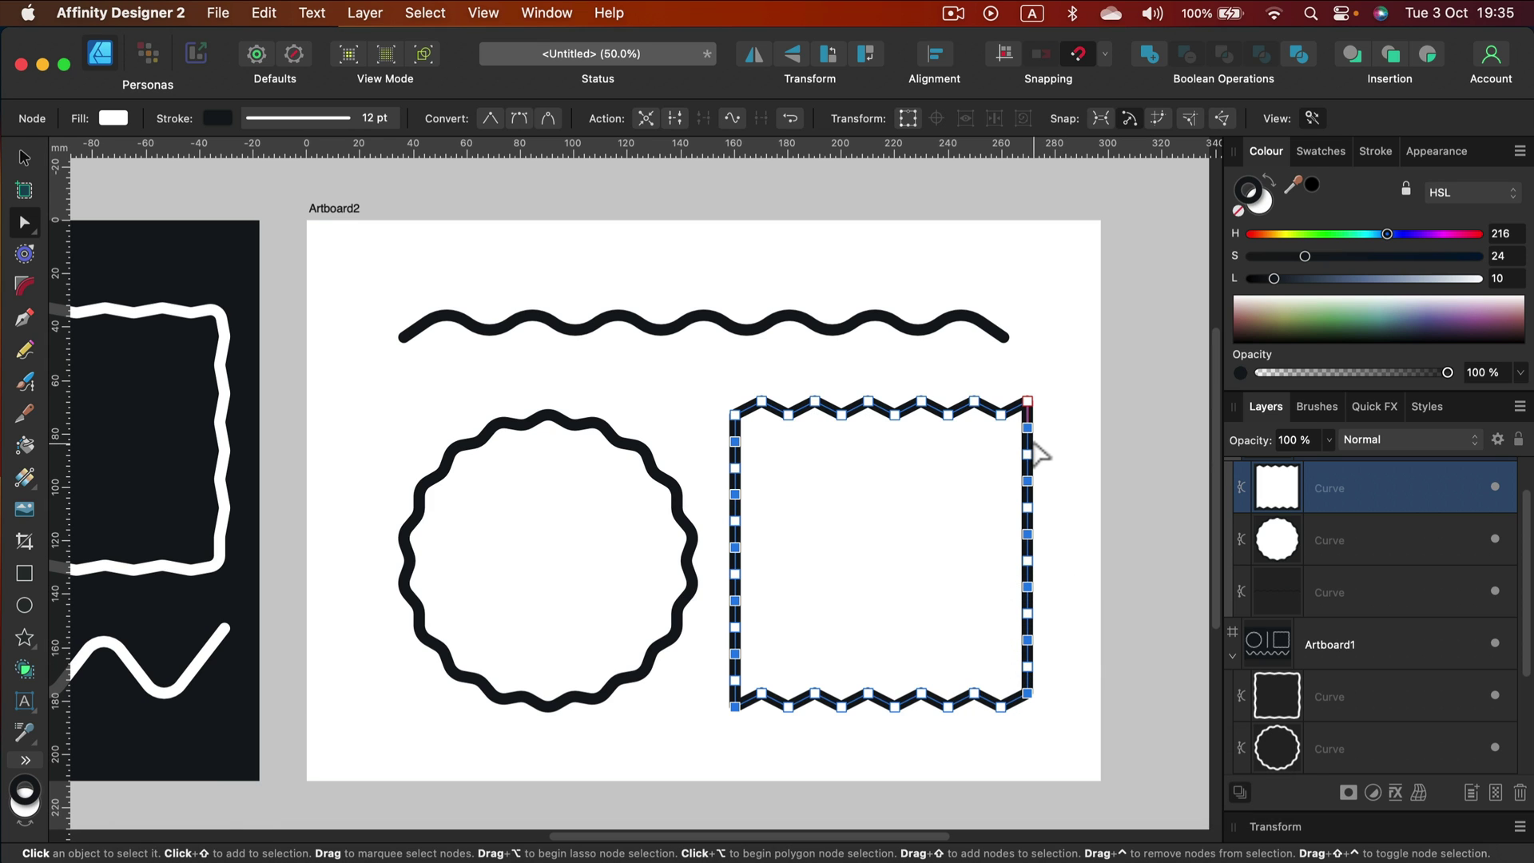
key("shift+Left")
key("shift+Left")
key("shift+Left")
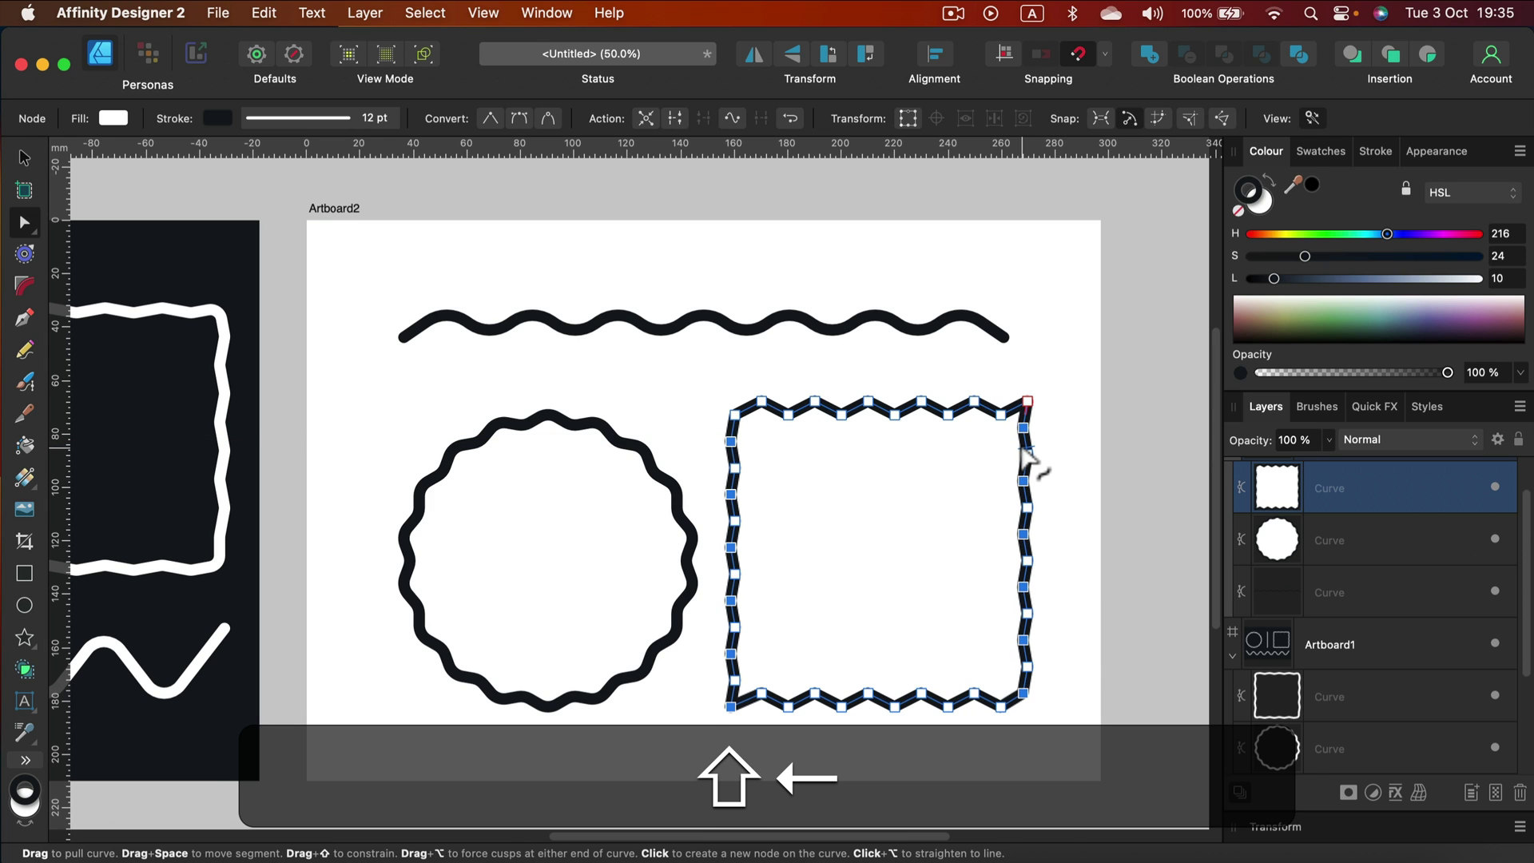
Round all the zigzag square's nodes to a 3.9 mm corner radius with the Corner tool.
left_click(1072, 457)
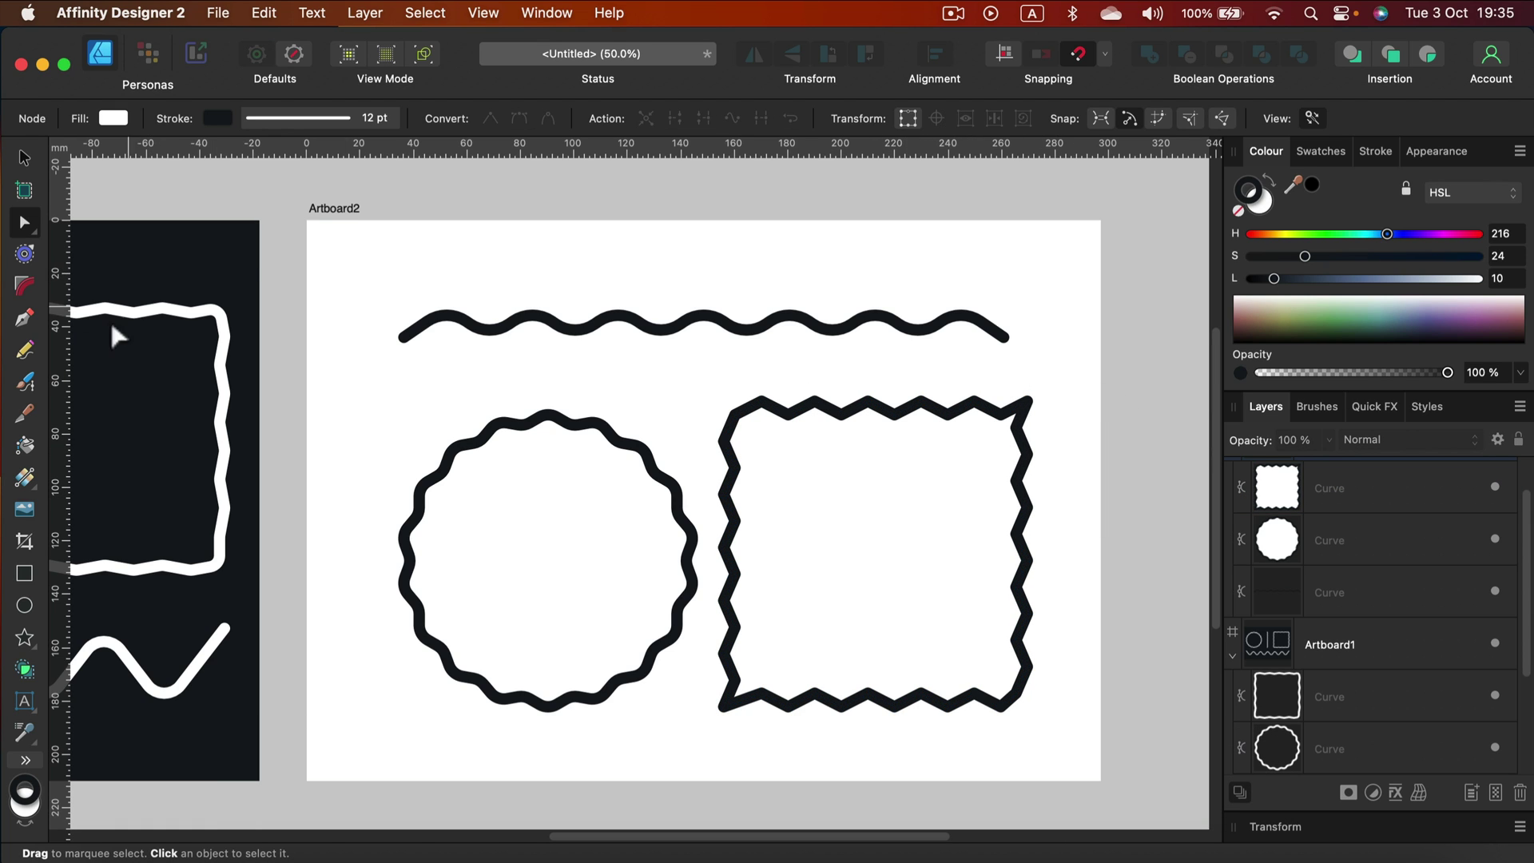
left_click(24, 285)
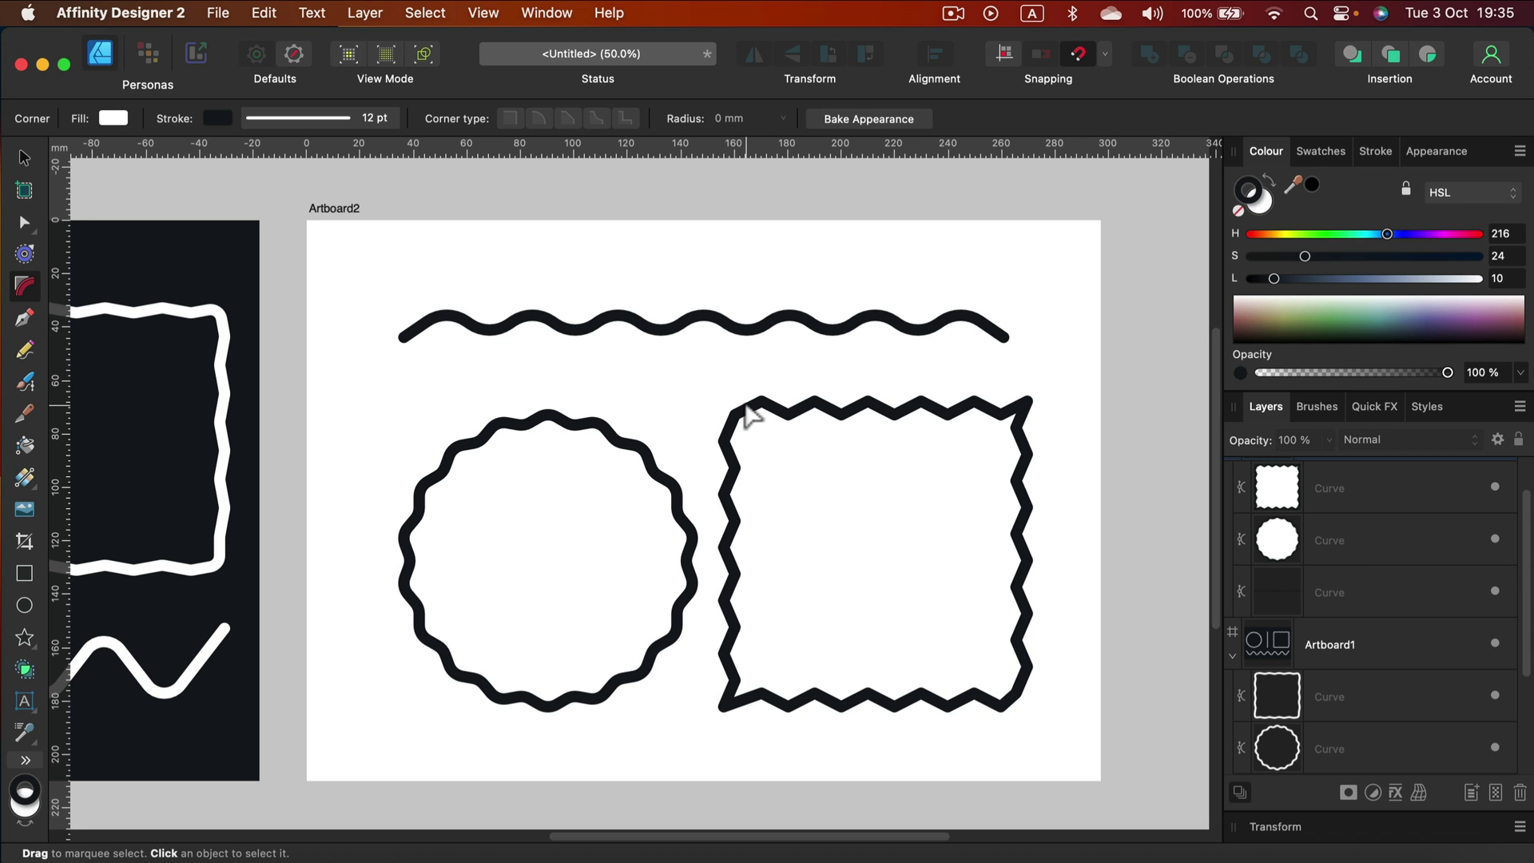
left_click(745, 408)
left_click_drag(703, 378, 1088, 767)
left_click_drag(1026, 406, 1008, 422)
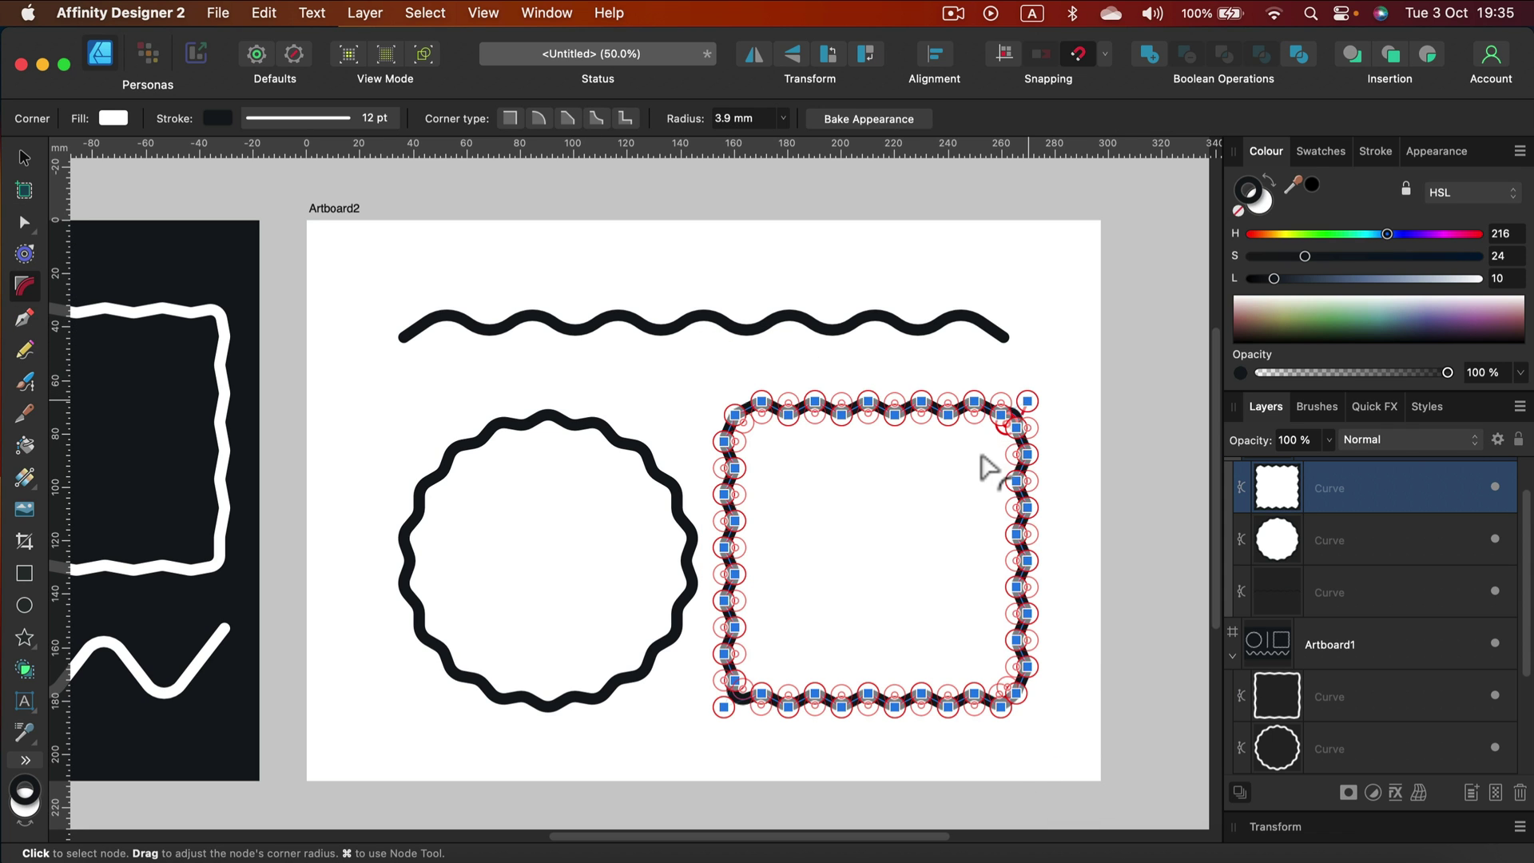
left_click(1071, 415)
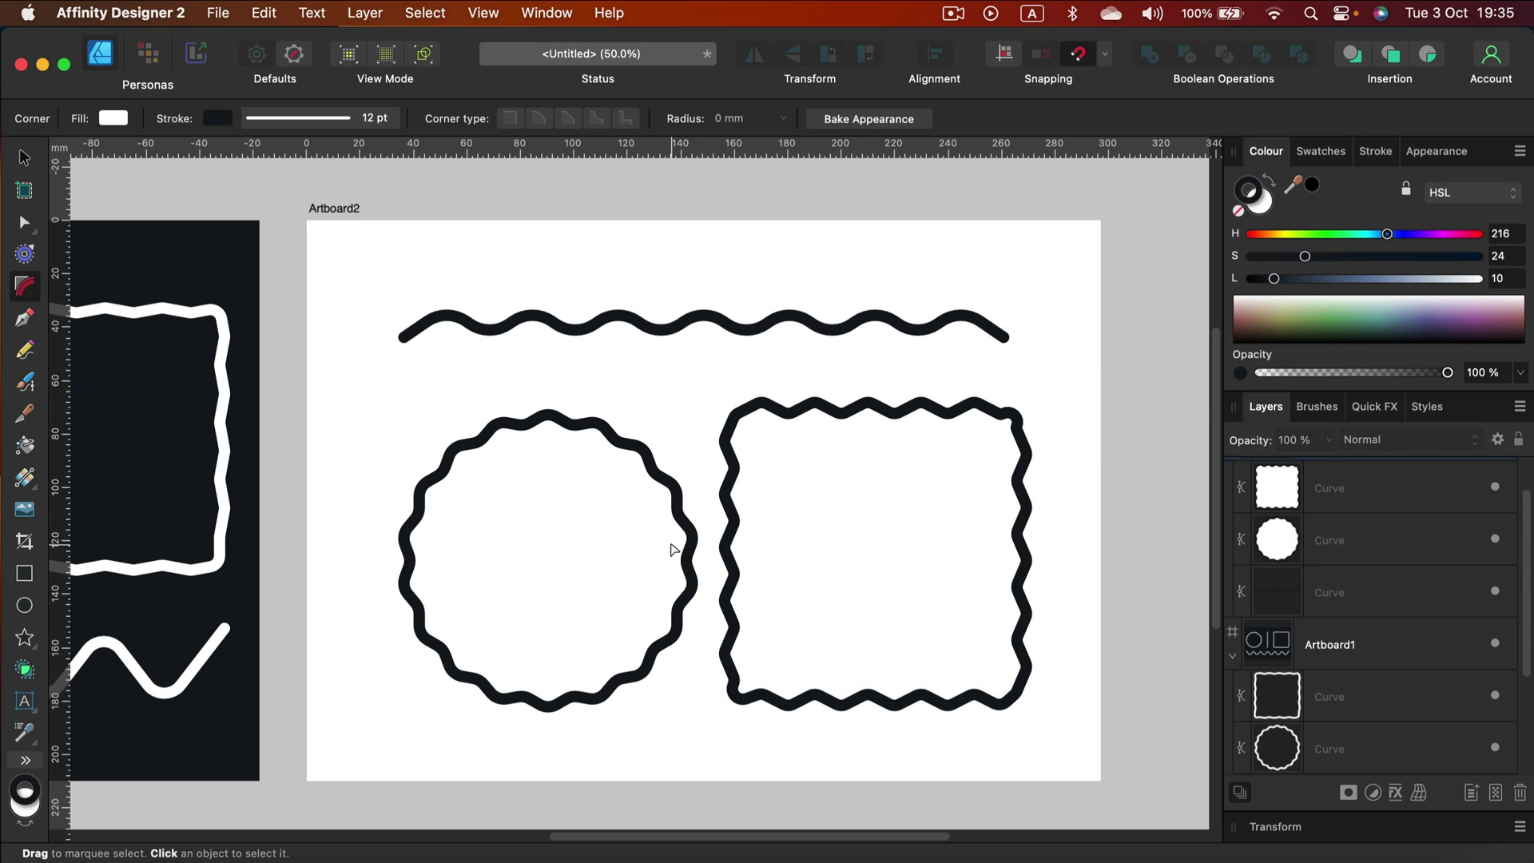
key("v")
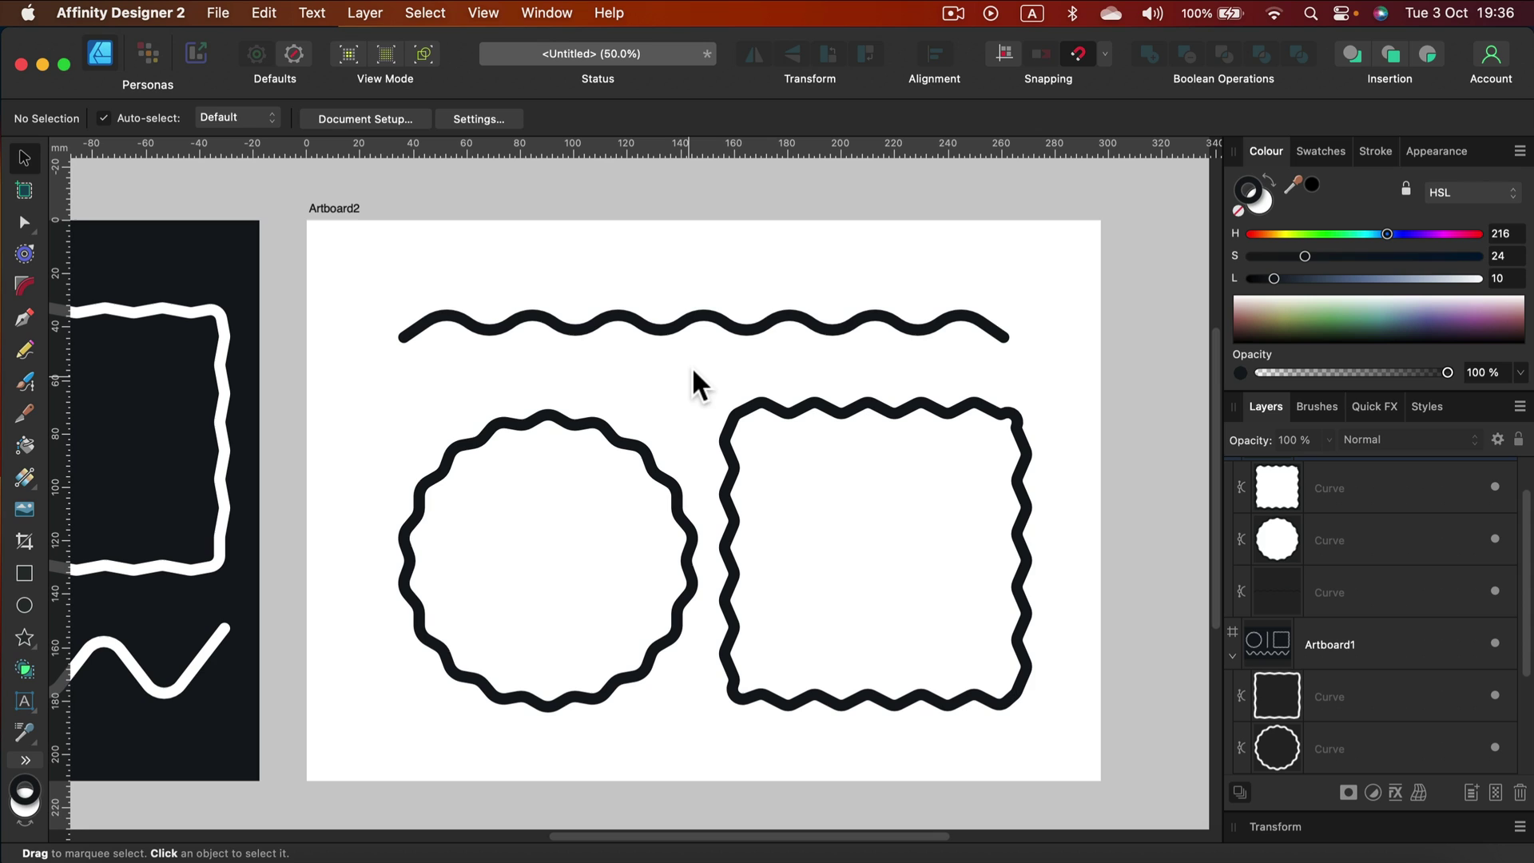
left_click(22, 223)
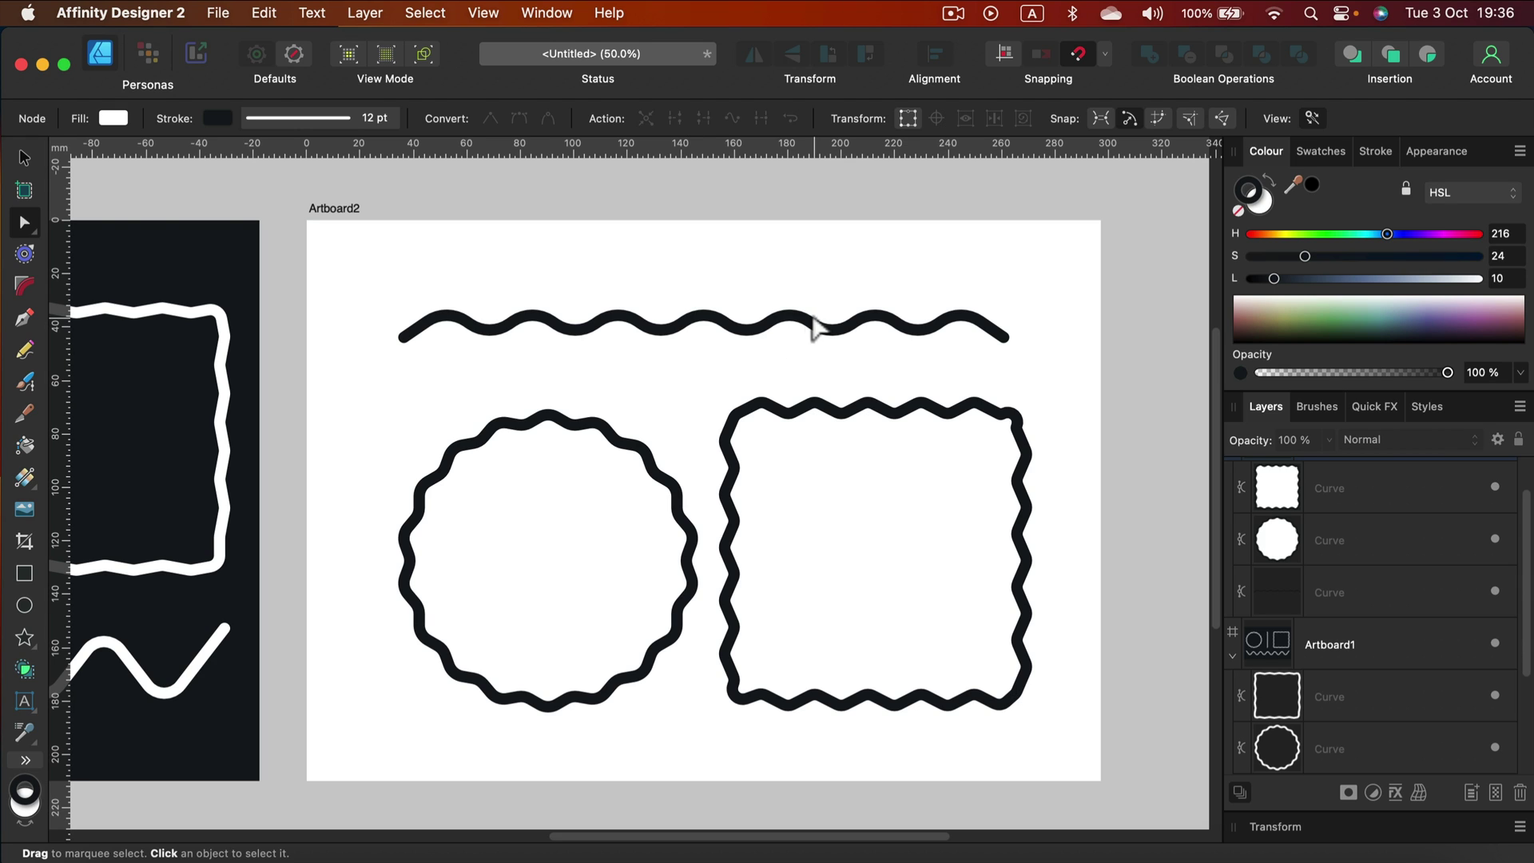
left_click(24, 285)
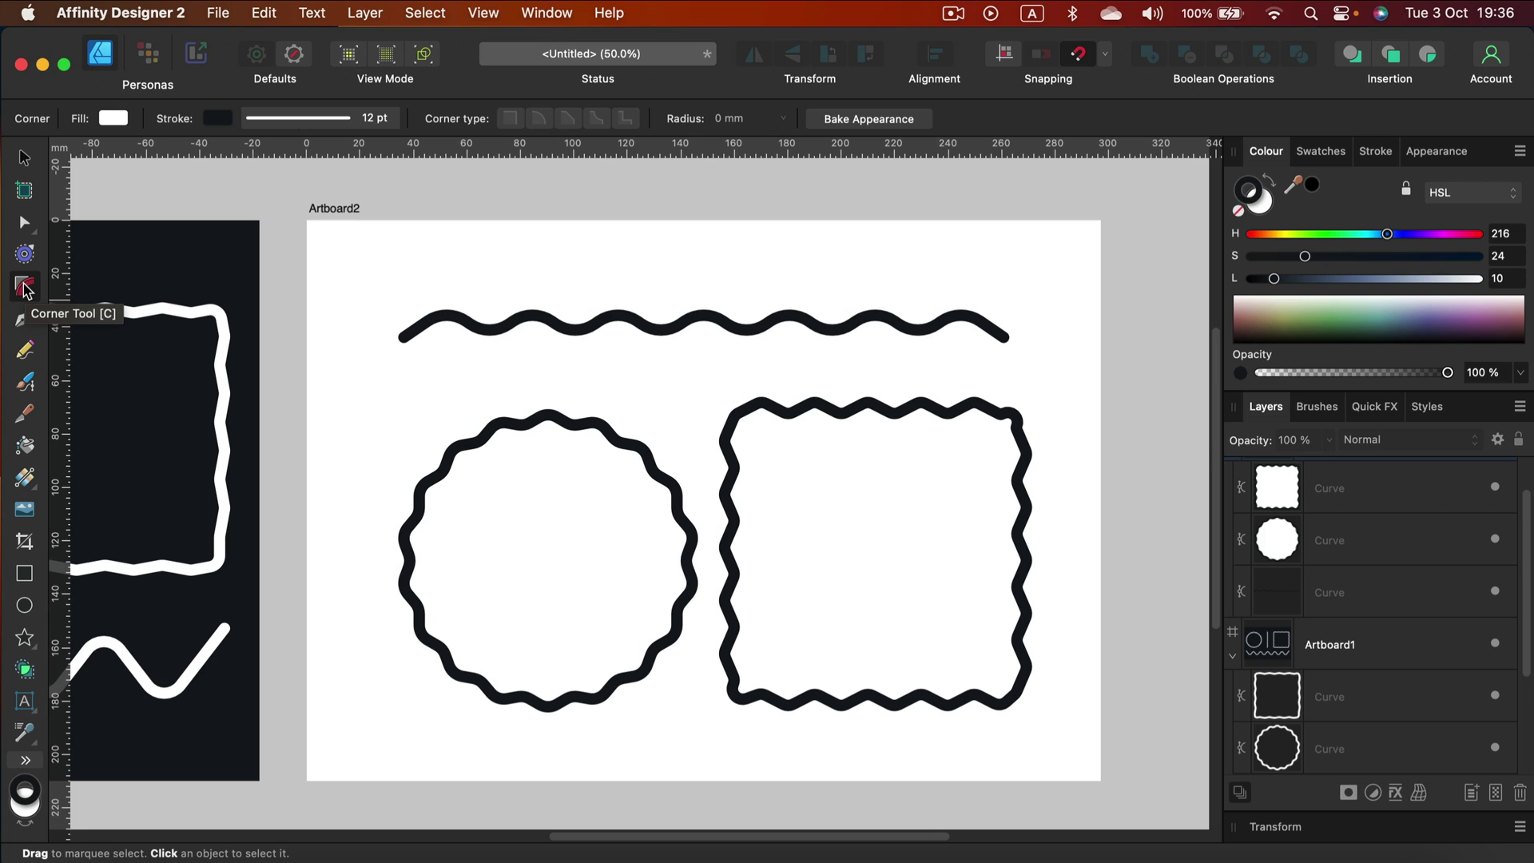
left_click(26, 155)
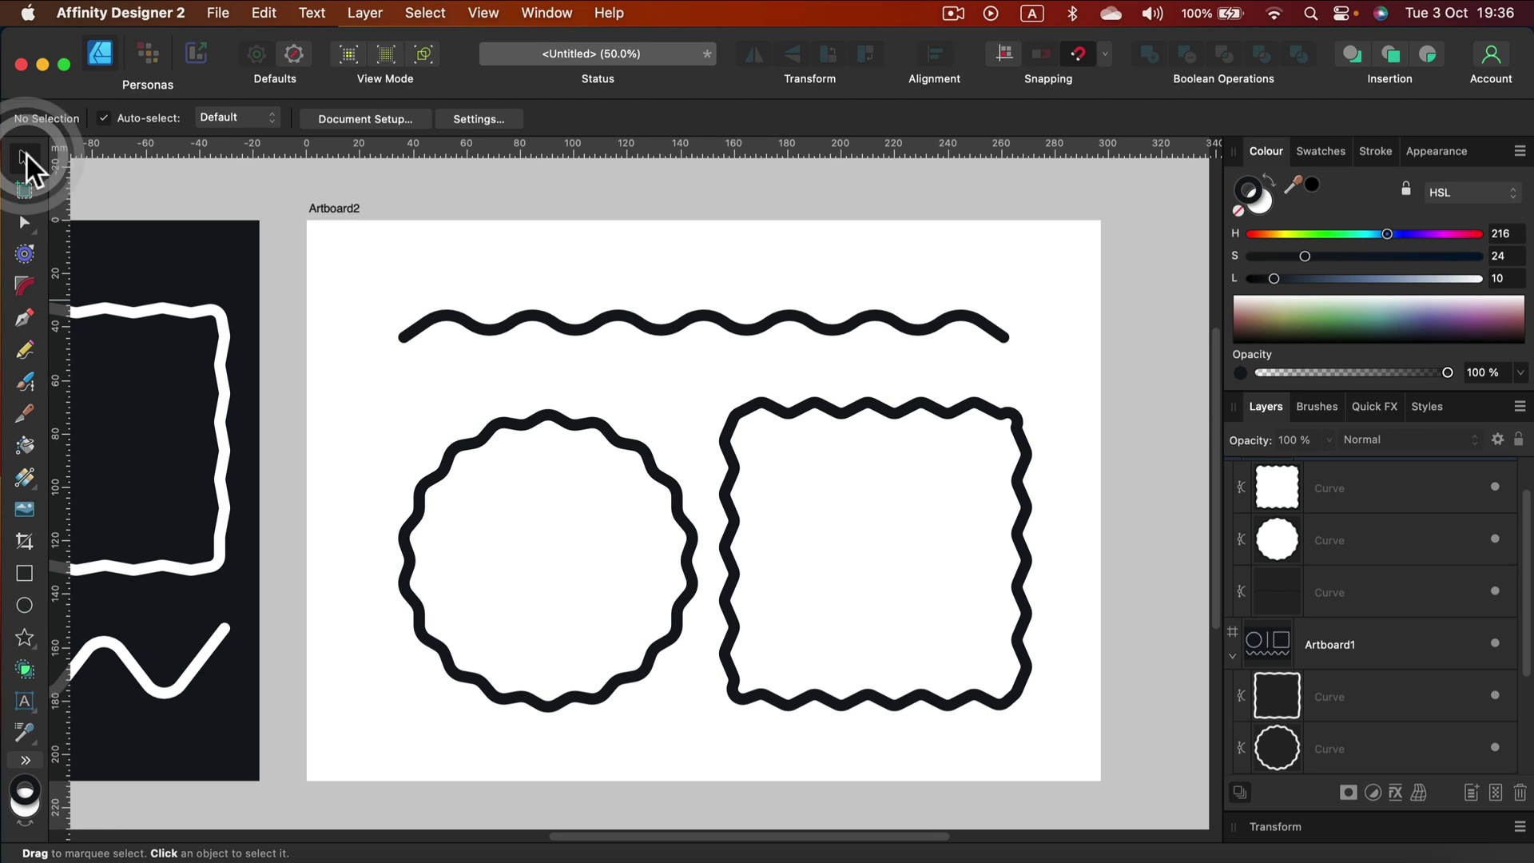
left_click(360, 250)
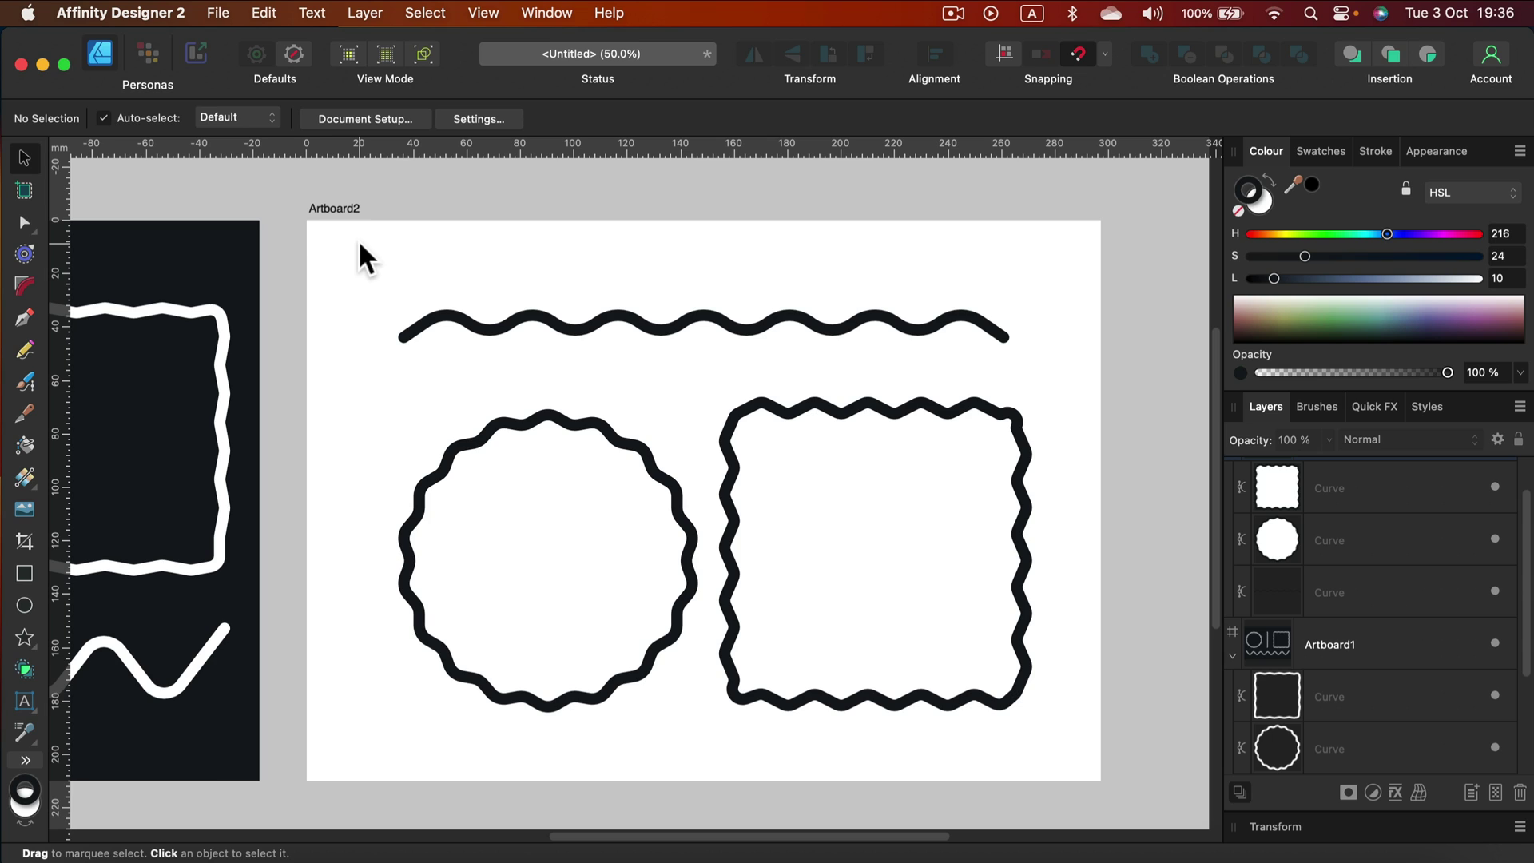